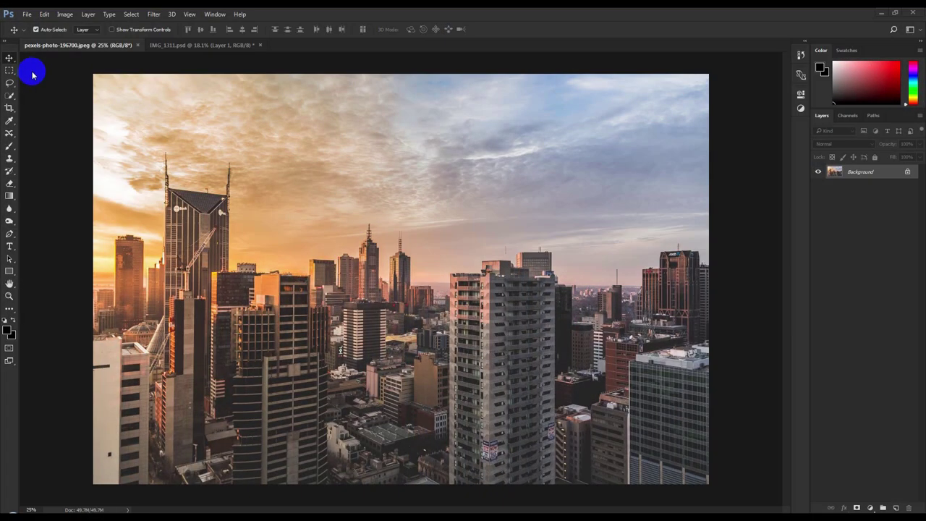
- Drag the man's cutout layer from IMG_1311.psd onto the city skyline photo as Layer 1
{"action": "left_click", "coordinate": [207, 46]}
{"action": "mouse_move", "coordinate": [414, 169]}
{"action": "left_mouse_down"}
{"action": "mouse_move", "coordinate": [114, 51]}
{"action": "mouse_move", "coordinate": [402, 228]}
{"action": "mouse_move", "coordinate": [477, 235]}
{"action": "left_mouse_up"}
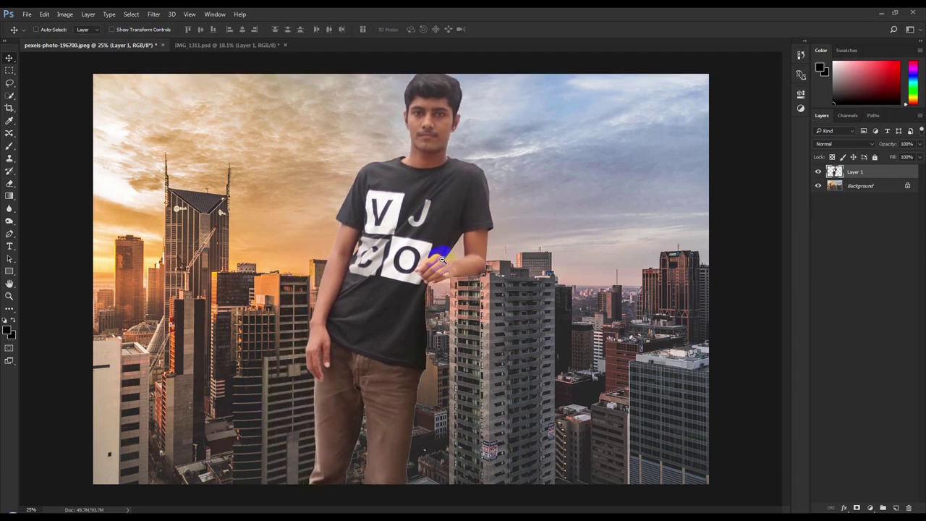
- Free-transform Layer 1 to about 72.6% and place the man among the buildings right of centre
{"action": "key", "text": "ctrl+minus"}
{"action": "key", "text": "ctrl+t"}
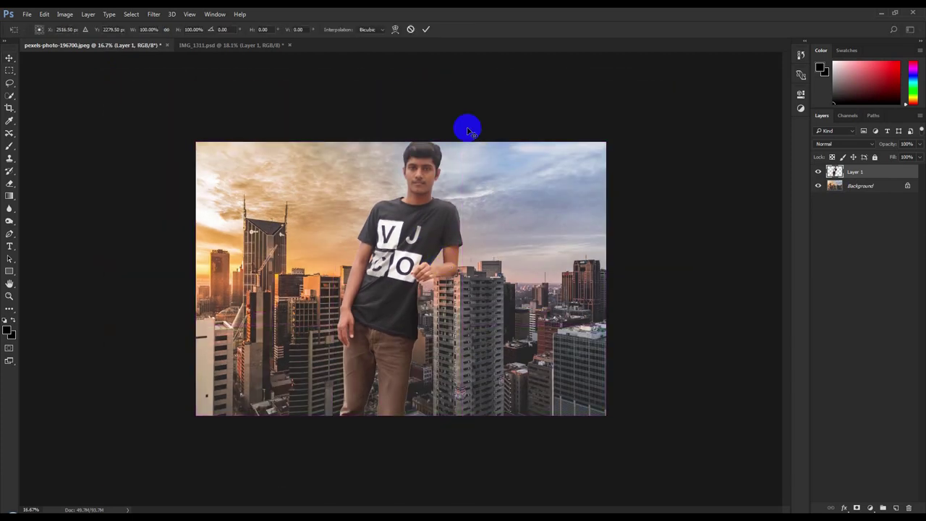
{"action": "left_click_drag", "start_coordinate": [461, 140], "coordinate": [434, 193]}
{"action": "left_click_drag", "start_coordinate": [413, 251], "coordinate": [427, 240]}
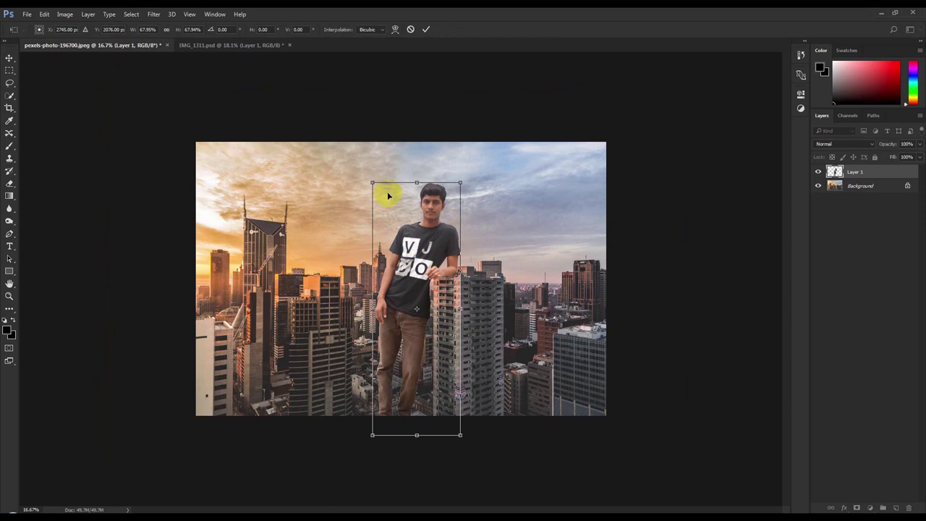
{"action": "left_click_drag", "start_coordinate": [370, 182], "coordinate": [364, 166]}
{"action": "left_click_drag", "start_coordinate": [411, 210], "coordinate": [411, 220]}
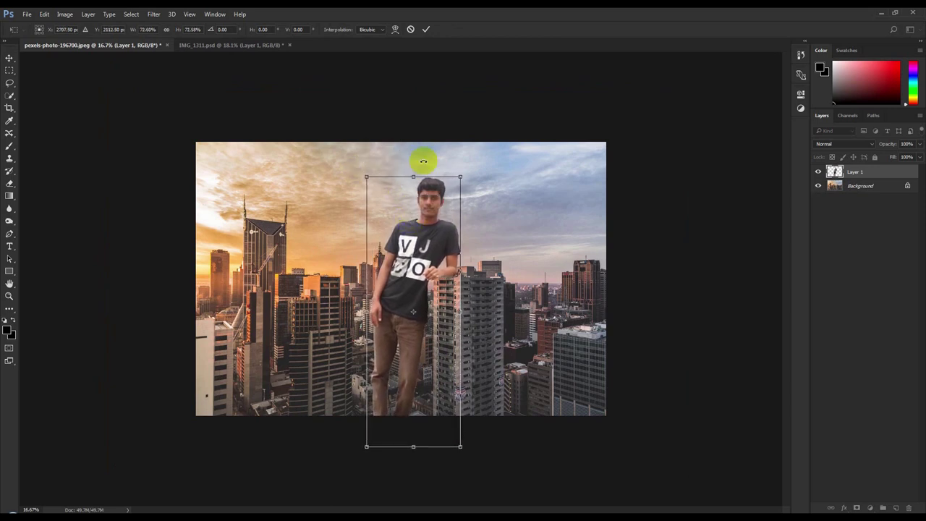
{"action": "left_click", "coordinate": [427, 29]}
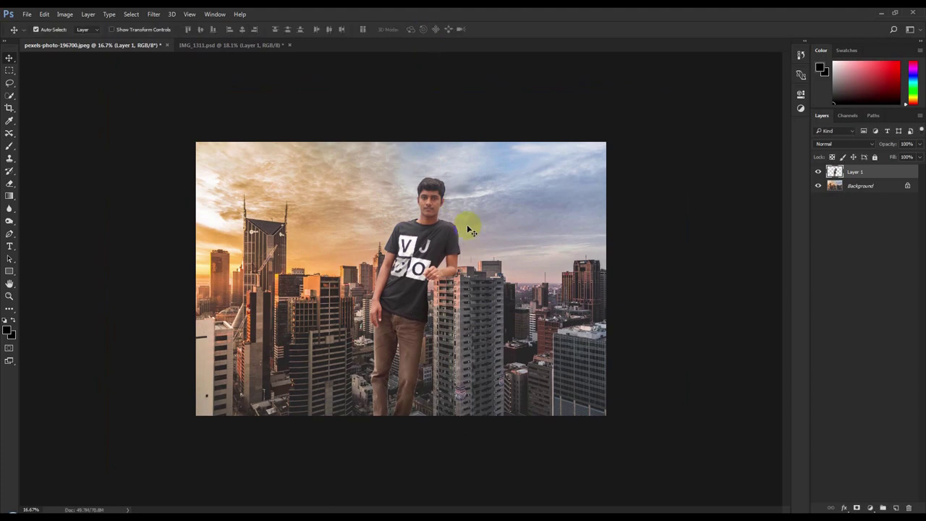
- Zoom in and nudge Layer 1 right until the hand rests on the rooftop, then fit on screen
{"action": "scroll", "coordinate": [467, 230], "scroll_direction": "up", "scroll_amount": 3}
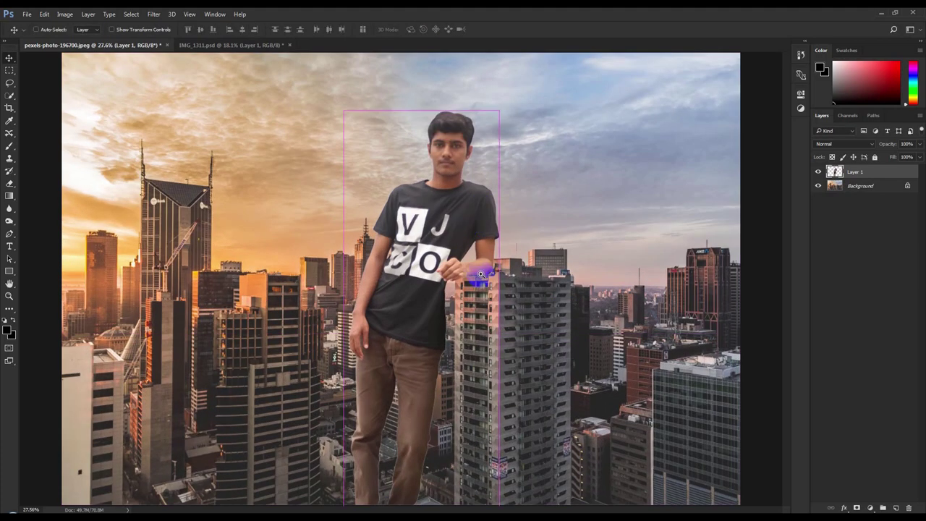
{"action": "scroll", "coordinate": [481, 269], "scroll_direction": "up", "scroll_amount": 2}
{"action": "scroll", "coordinate": [503, 273], "scroll_direction": "up", "scroll_amount": 2}
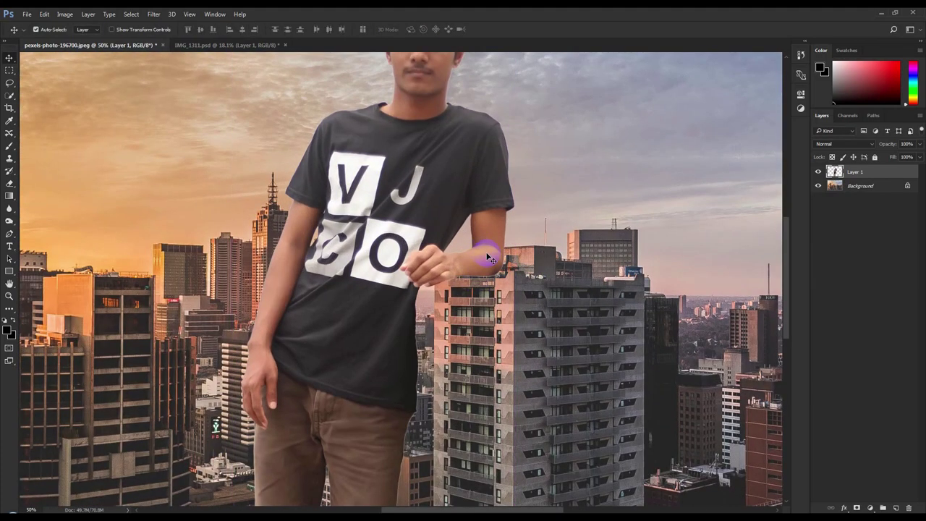
{"action": "key", "text": "shift+Right"}
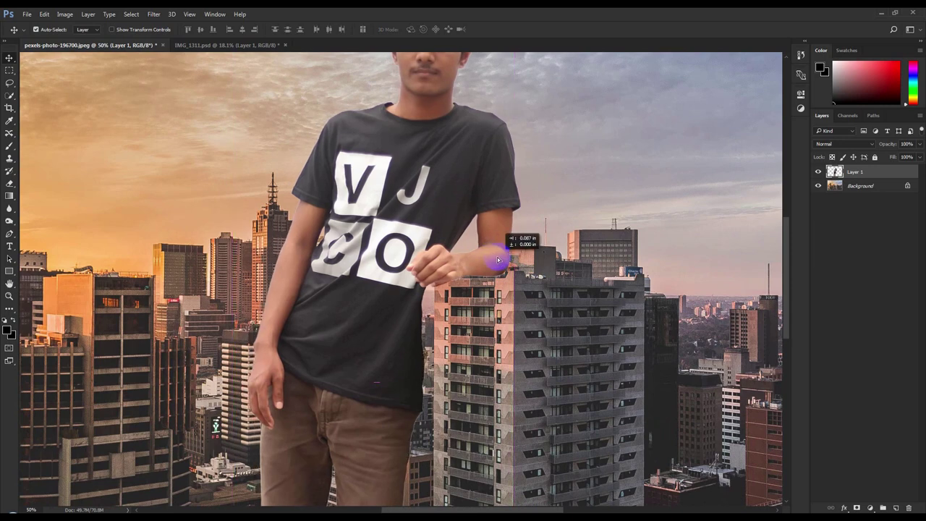
{"action": "key", "text": "shift+Right"}
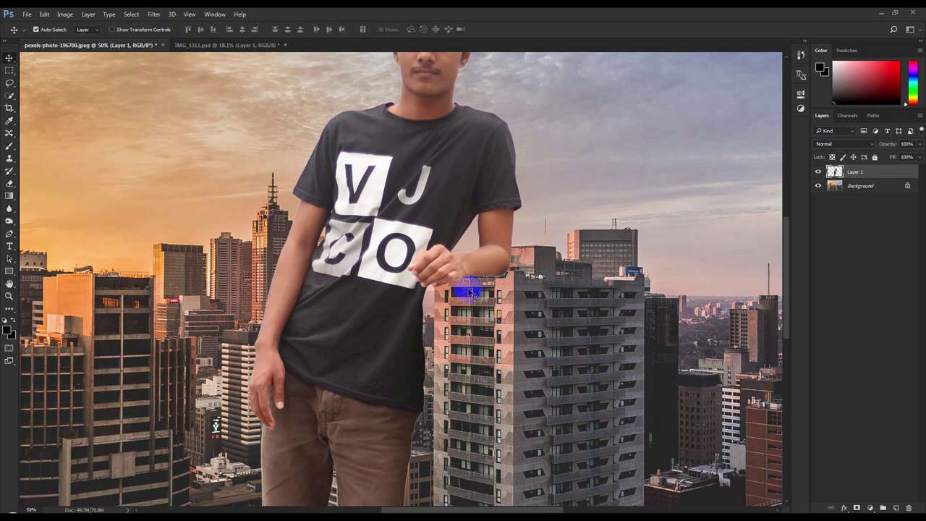
{"action": "key", "text": "Right"}
{"action": "key", "text": "Right"}
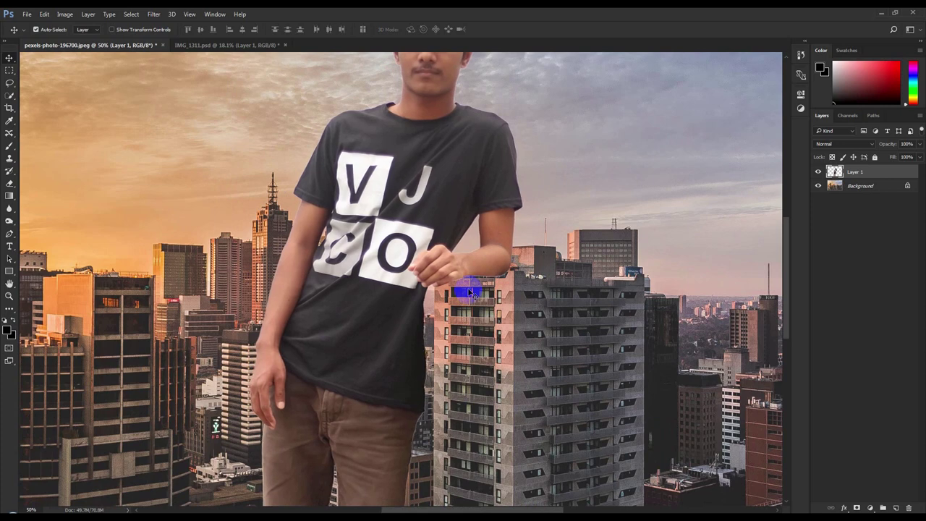
{"action": "key", "text": "ctrl"}
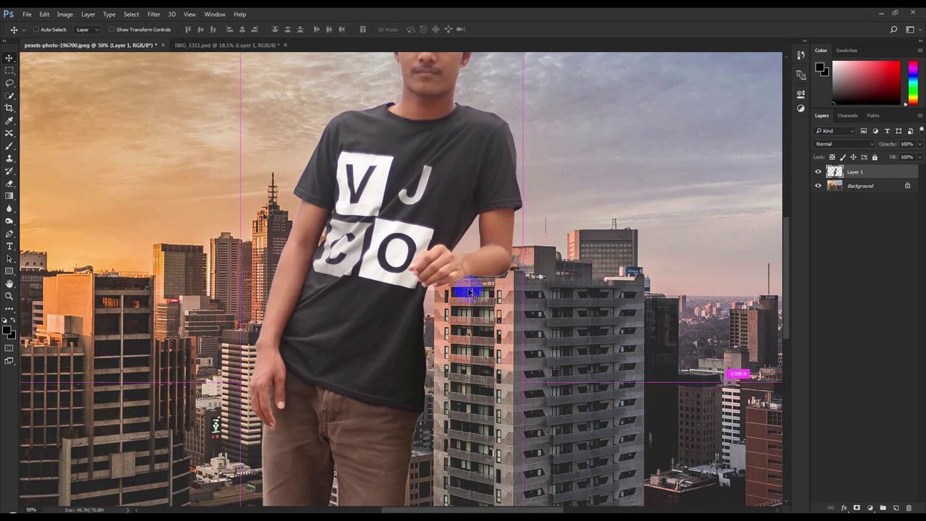
{"action": "key", "text": "ctrl+0"}
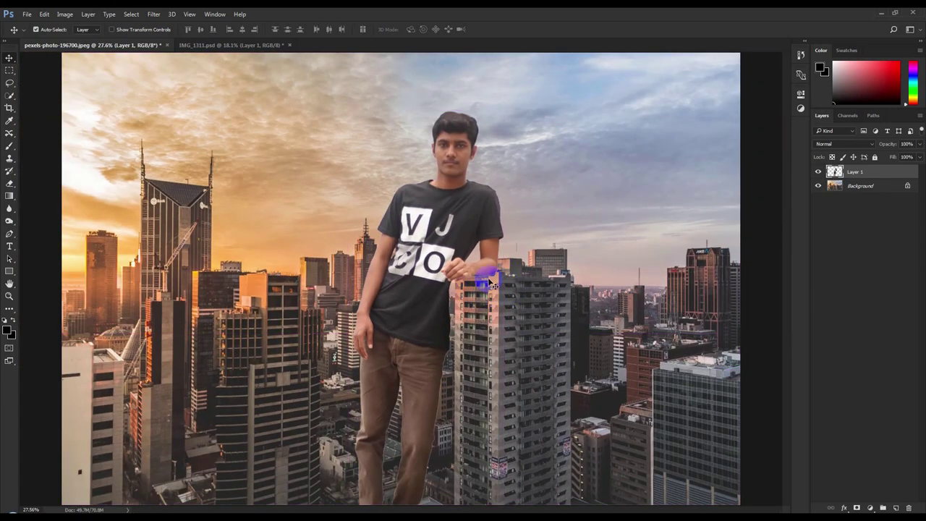
- Load Layer 1's outline as a selection, delete a 2 px border from it, and deselect
{"action": "left_click", "coordinate": [853, 176], "text": "ctrl"}
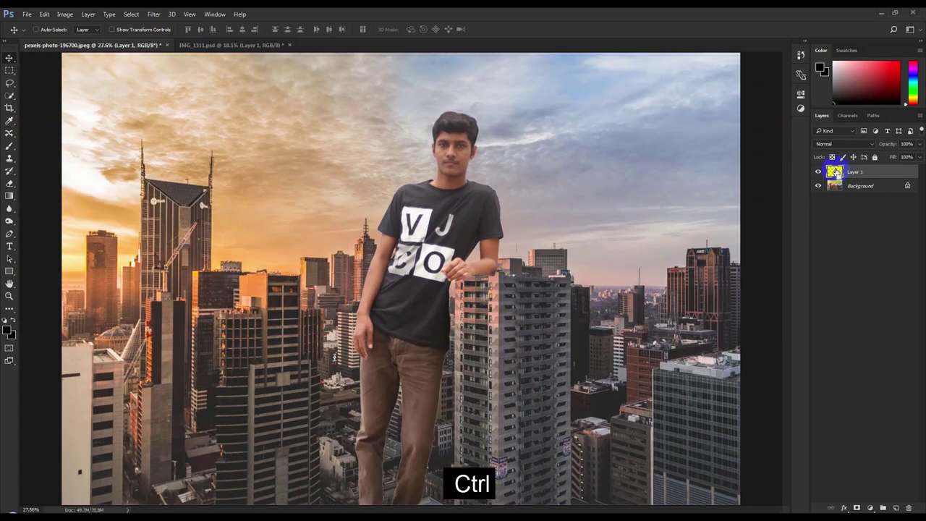
{"action": "left_click", "coordinate": [130, 14]}
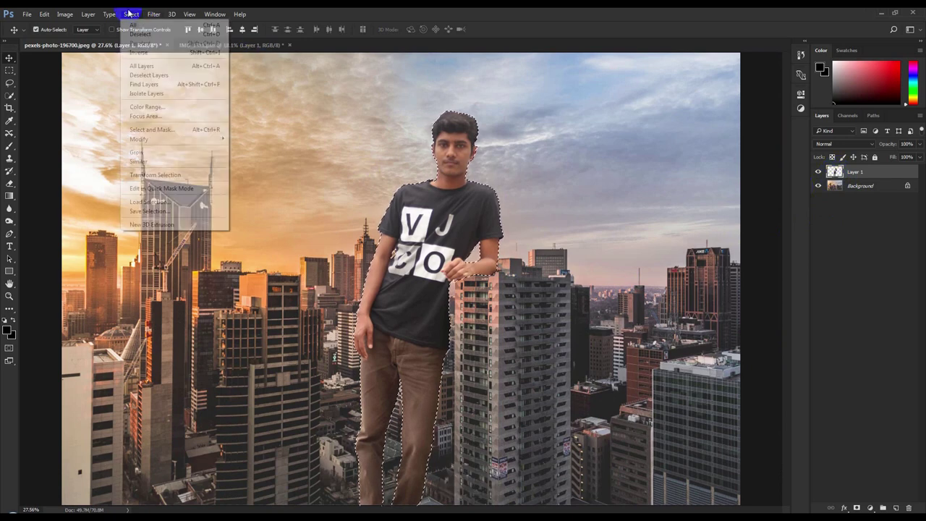
{"action": "mouse_move", "coordinate": [173, 139]}
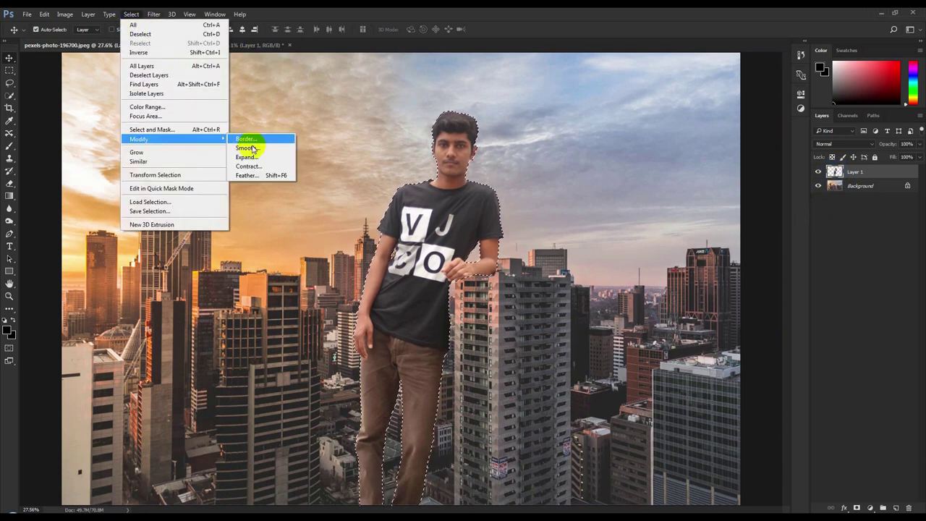
{"action": "left_click", "coordinate": [246, 138]}
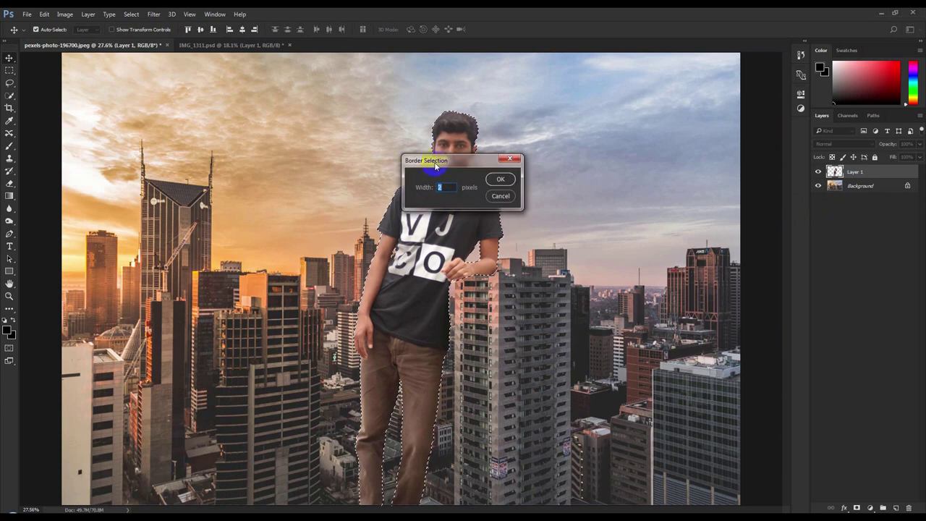
{"action": "left_click", "coordinate": [500, 179]}
{"action": "key", "text": "Delete"}
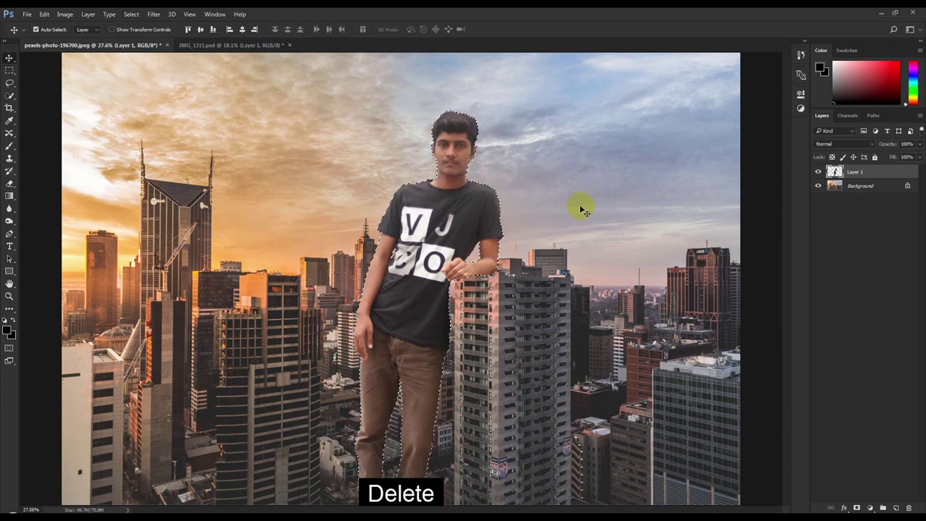
{"action": "key", "text": "ctrl+d"}
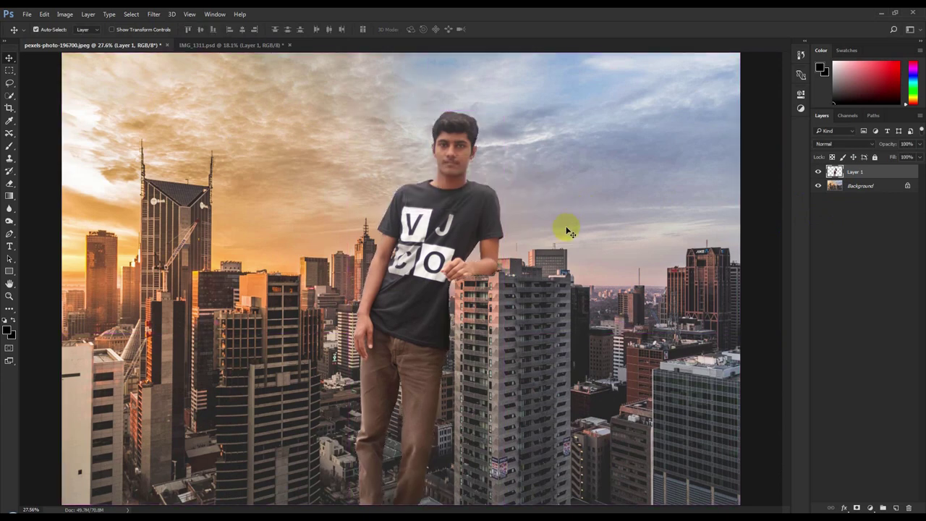
{"action": "key", "text": "ctrl+d"}
- Copy the background patch behind the man to Layer 2 and move it above the man
{"action": "left_click", "coordinate": [834, 172]}
{"action": "left_click", "coordinate": [834, 171], "text": "ctrl"}
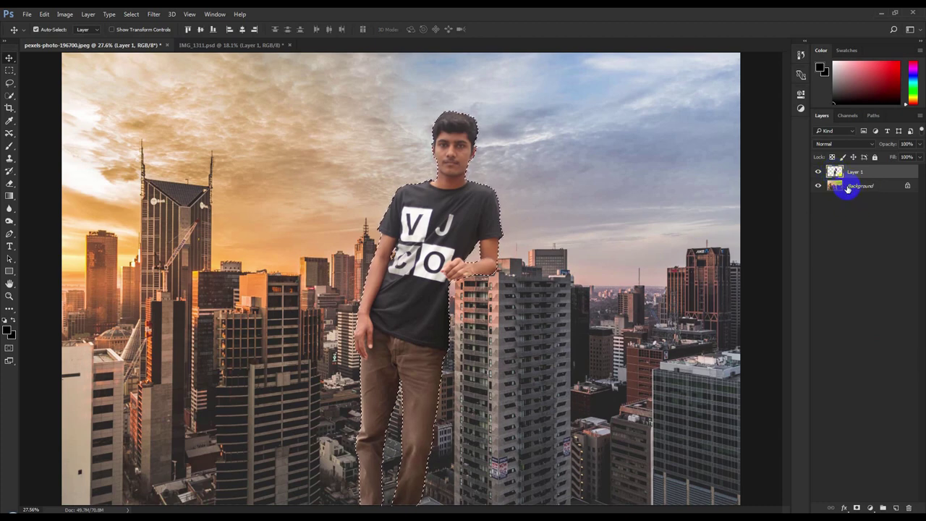
{"action": "left_click", "coordinate": [848, 187]}
{"action": "key", "text": "ctrl+j"}
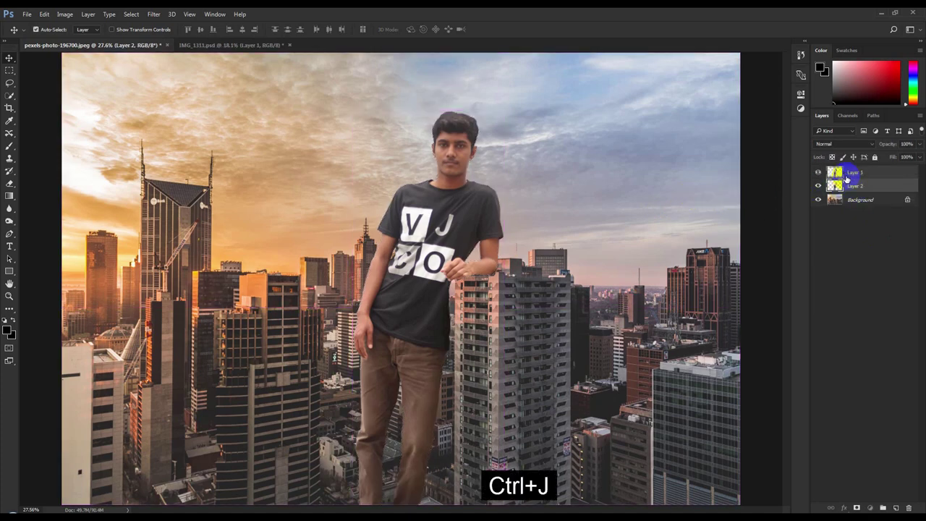
{"action": "left_click_drag", "start_coordinate": [856, 187], "coordinate": [852, 172]}
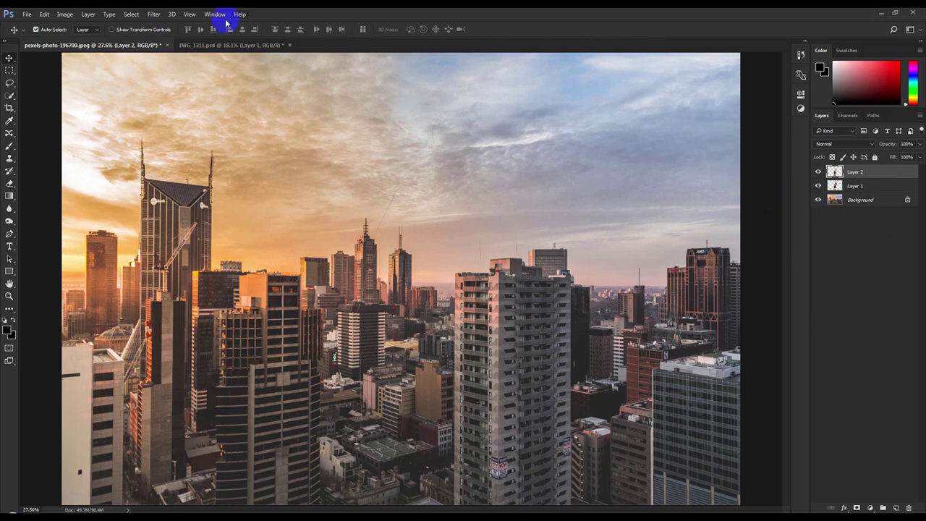
- Apply Average blur to Layer 2 and blend it as Vivid Light at 30% opacity
{"action": "left_click", "coordinate": [153, 13]}
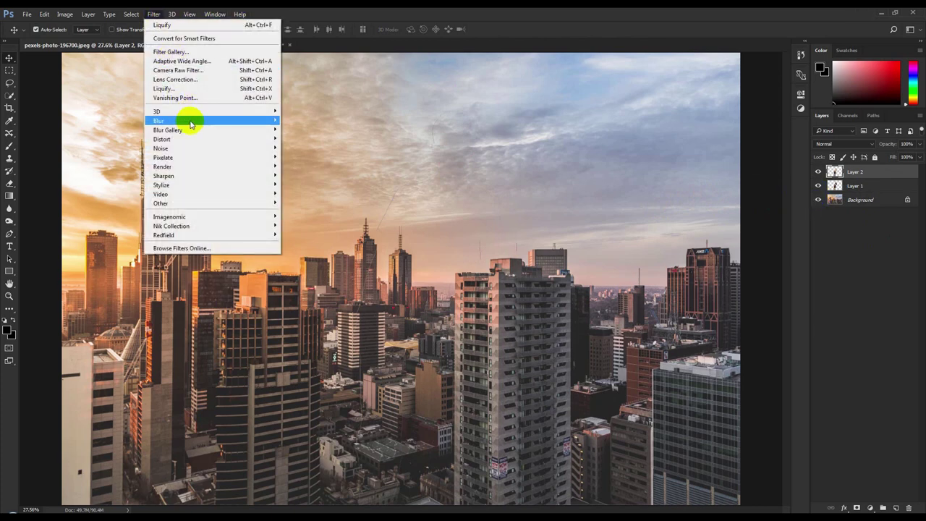
{"action": "mouse_move", "coordinate": [188, 120]}
{"action": "left_click", "coordinate": [309, 121]}
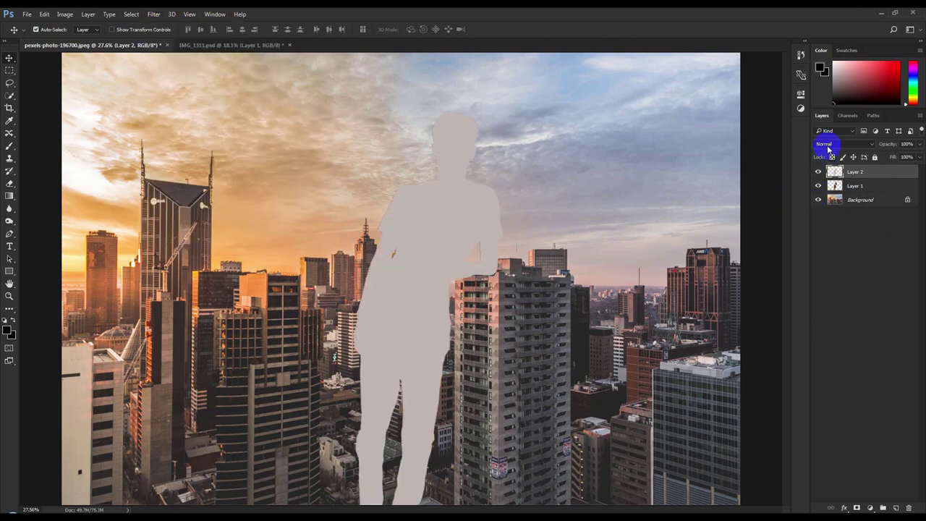
{"action": "left_click", "coordinate": [827, 145]}
{"action": "left_click", "coordinate": [829, 258]}
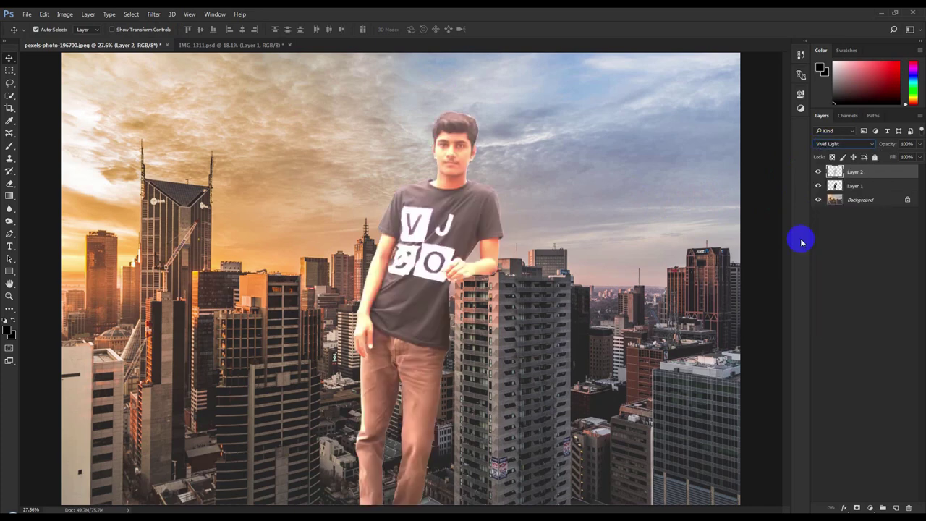
{"action": "left_click", "coordinate": [908, 144]}
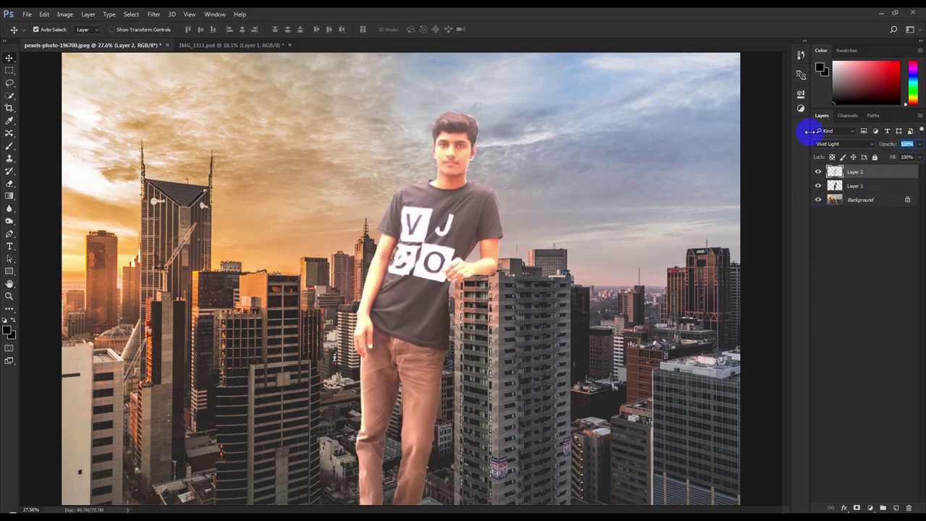
{"action": "type", "text": "30"}
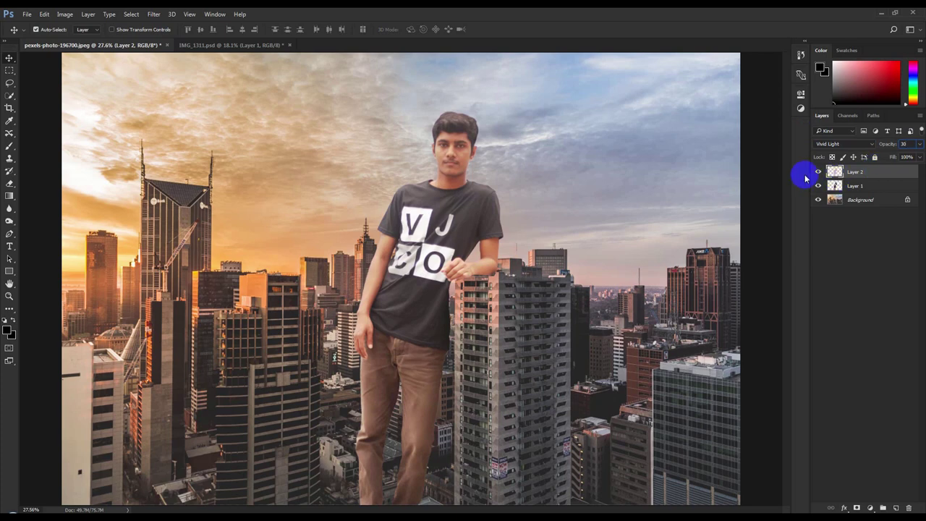
{"action": "left_click", "coordinate": [818, 172]}
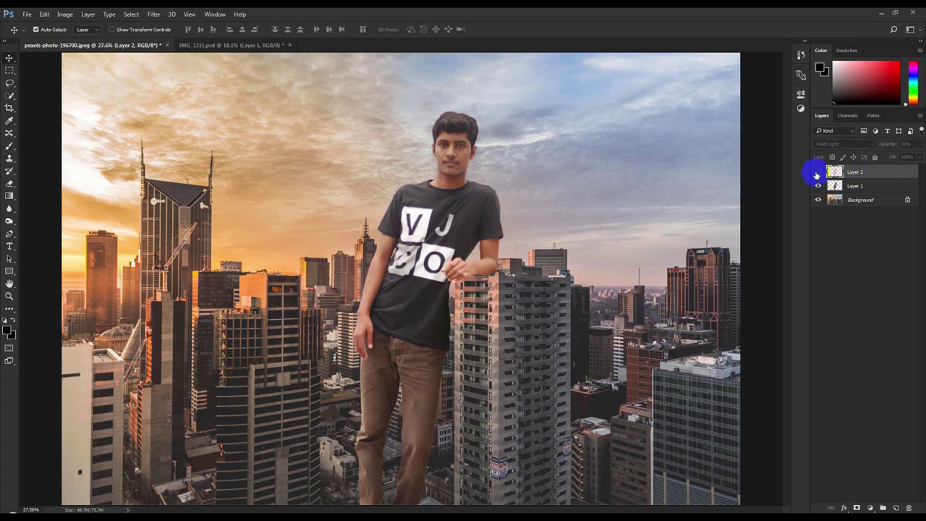
{"action": "left_click", "coordinate": [817, 172]}
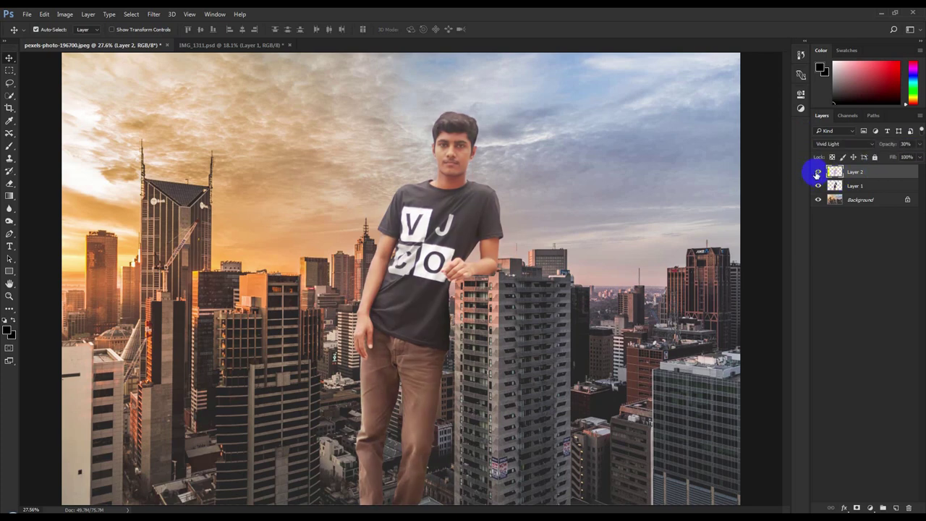
- Add Layer 3 above the background and set the Brush to 10% opacity
{"action": "left_click", "coordinate": [857, 200]}
{"action": "left_click", "coordinate": [896, 508]}
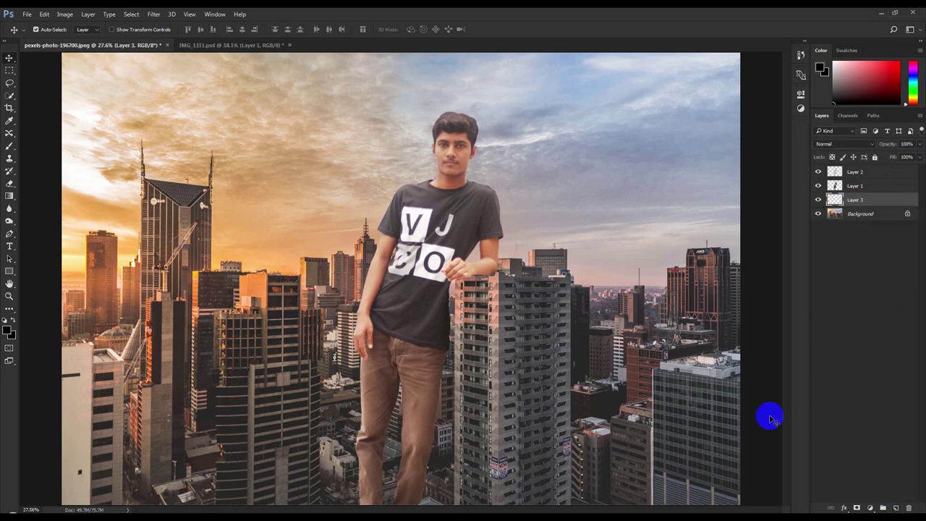
{"action": "left_click", "coordinate": [9, 147]}
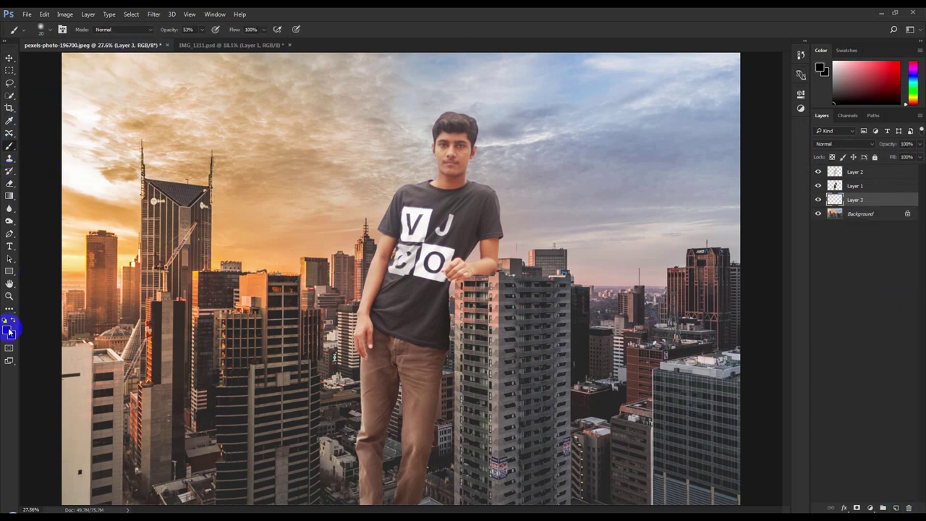
{"action": "key", "text": "alt+d"}
{"action": "left_click", "coordinate": [352, 10]}
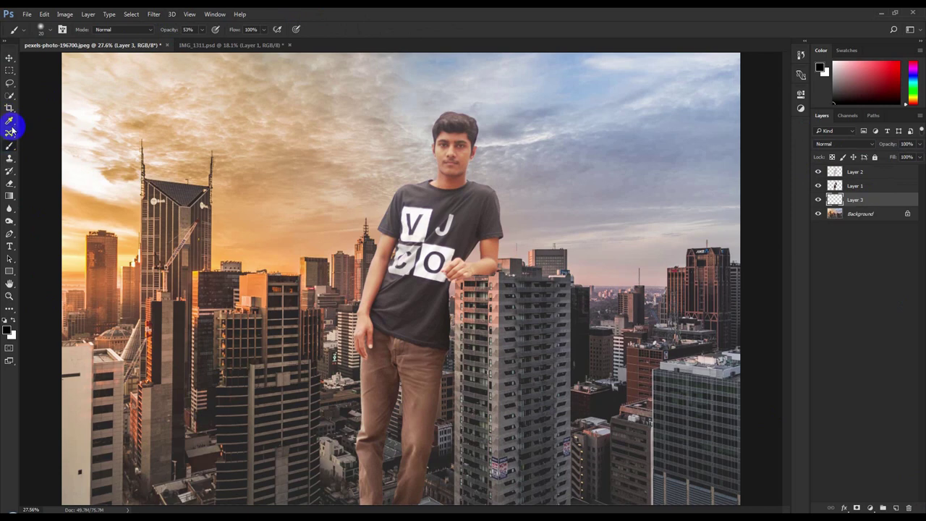
{"action": "left_click", "coordinate": [188, 29]}
{"action": "type", "text": "10"}
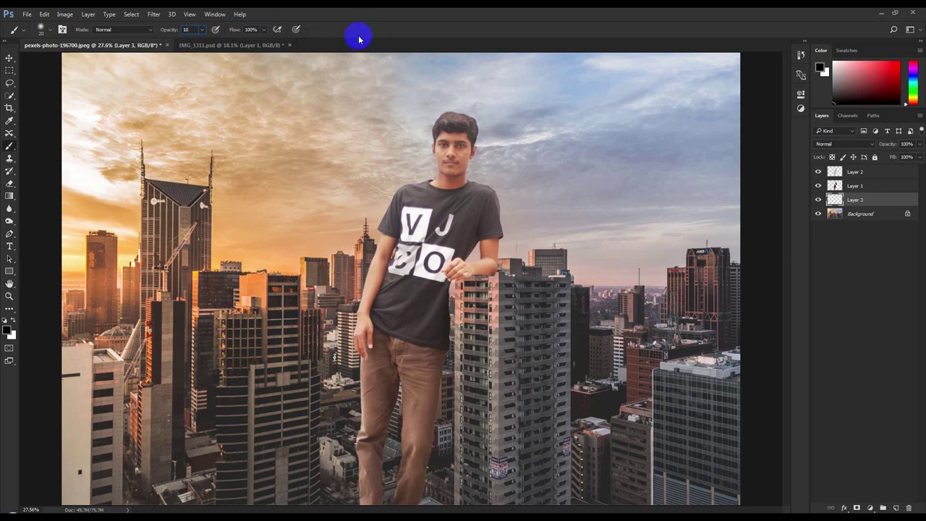
- Paint soft shading down the building beneath the man's hand on Layer 3
{"action": "left_click_drag", "start_coordinate": [414, 214], "coordinate": [491, 271]}
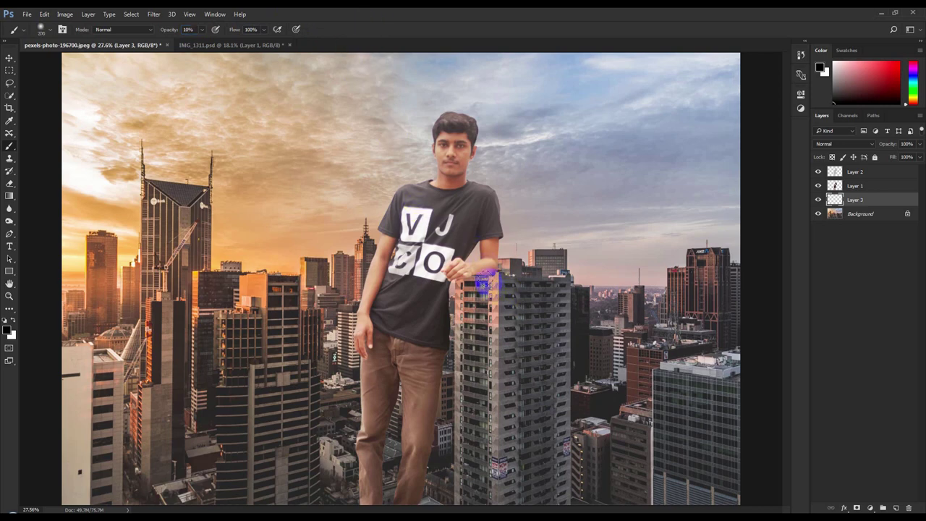
{"action": "mouse_move", "coordinate": [483, 284]}
{"action": "left_mouse_down"}
{"action": "mouse_move", "coordinate": [473, 361]}
{"action": "mouse_move", "coordinate": [481, 286]}
{"action": "mouse_move", "coordinate": [482, 454]}
{"action": "mouse_move", "coordinate": [479, 413]}
{"action": "mouse_move", "coordinate": [439, 284]}
{"action": "left_mouse_up"}
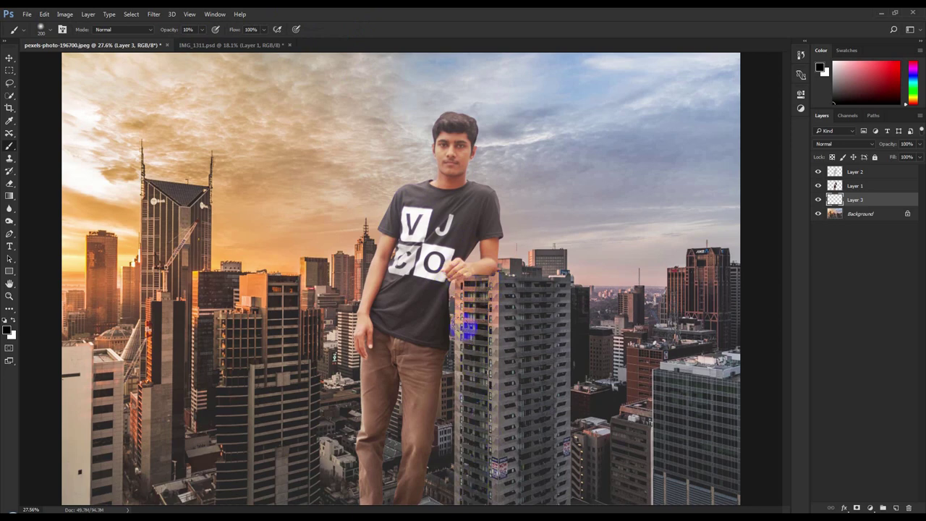
{"action": "mouse_move", "coordinate": [463, 327]}
{"action": "left_mouse_down"}
{"action": "mouse_move", "coordinate": [463, 471]}
{"action": "mouse_move", "coordinate": [461, 398]}
{"action": "left_mouse_up"}
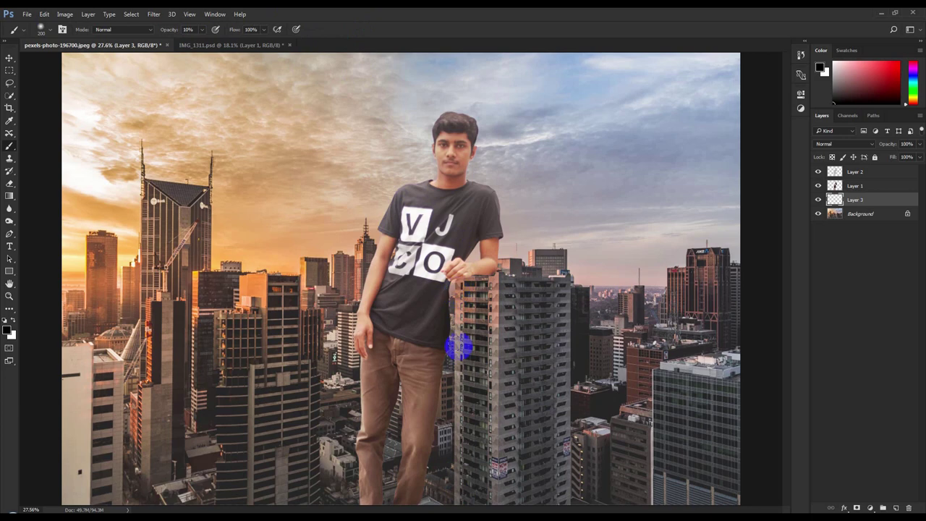
{"action": "mouse_move", "coordinate": [457, 292]}
{"action": "left_mouse_down"}
{"action": "mouse_move", "coordinate": [444, 510]}
{"action": "mouse_move", "coordinate": [442, 412]}
{"action": "mouse_move", "coordinate": [436, 459]}
{"action": "left_mouse_up"}
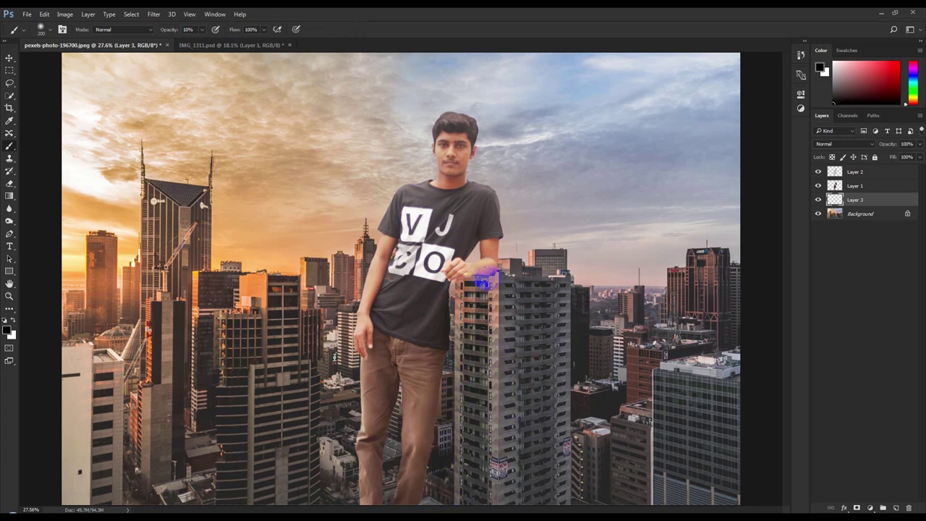
{"action": "left_click_drag", "start_coordinate": [483, 280], "coordinate": [478, 372]}
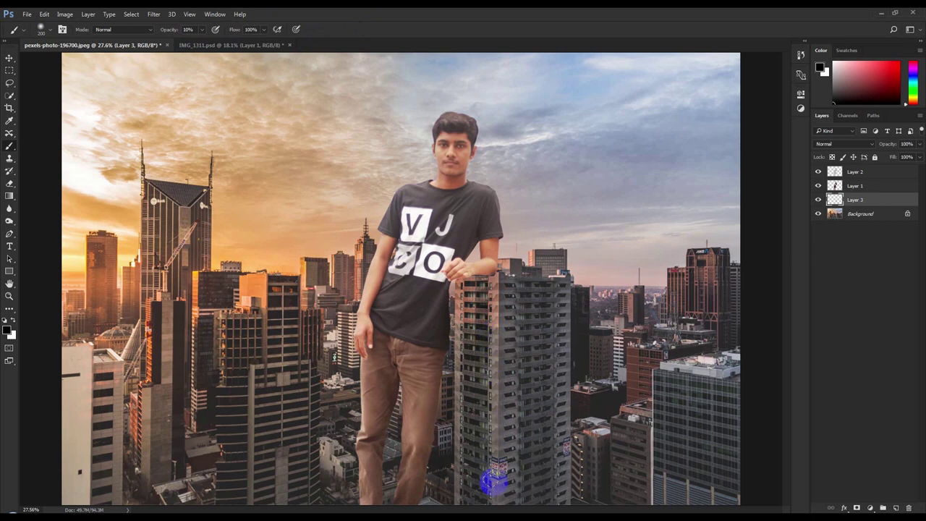
{"action": "left_click_drag", "start_coordinate": [489, 334], "coordinate": [482, 507]}
{"action": "left_click", "coordinate": [480, 305]}
{"action": "left_click_drag", "start_coordinate": [469, 288], "coordinate": [469, 336]}
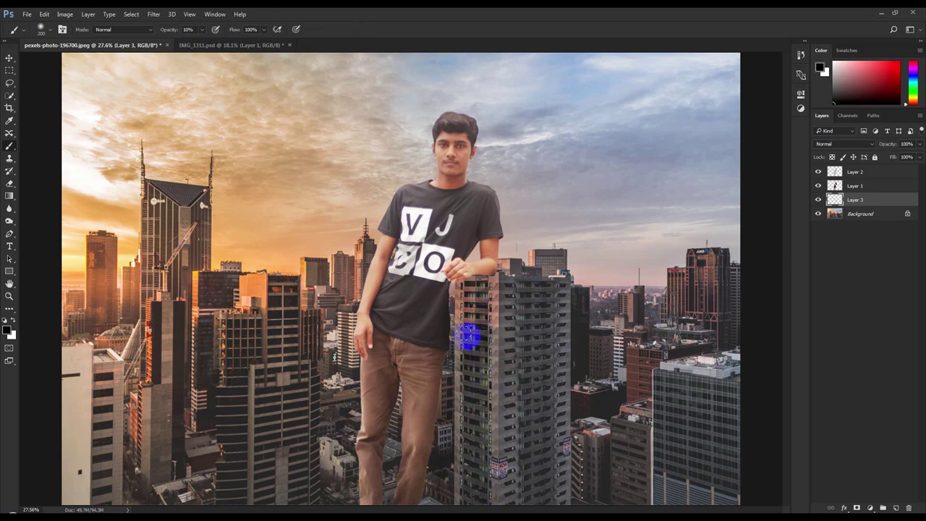
{"action": "mouse_move", "coordinate": [463, 283]}
{"action": "left_mouse_down"}
{"action": "mouse_move", "coordinate": [476, 337]}
{"action": "mouse_move", "coordinate": [443, 509]}
{"action": "left_mouse_up"}
{"action": "mouse_move", "coordinate": [470, 466]}
{"action": "left_mouse_down"}
{"action": "mouse_move", "coordinate": [488, 410]}
{"action": "mouse_move", "coordinate": [433, 458]}
{"action": "mouse_move", "coordinate": [465, 500]}
{"action": "left_mouse_up"}
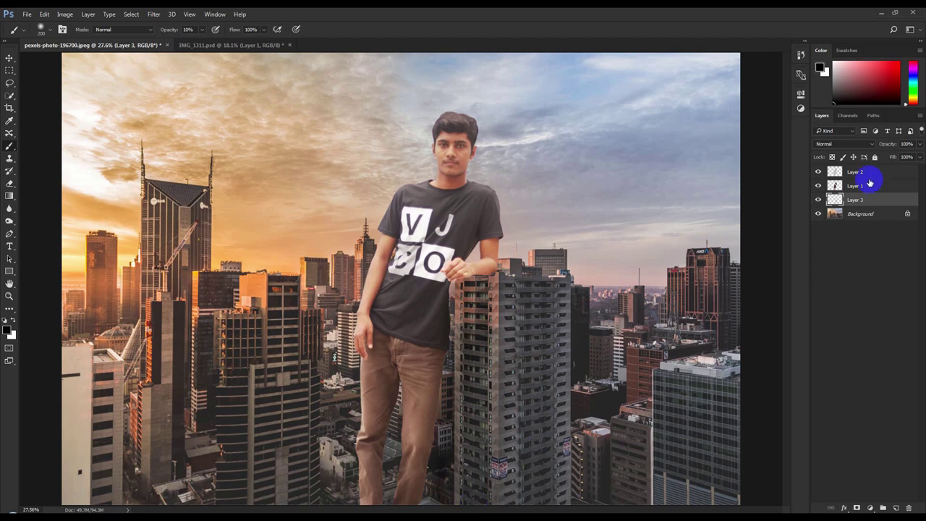
{"action": "left_click", "coordinate": [817, 201]}
{"action": "left_click", "coordinate": [818, 201]}
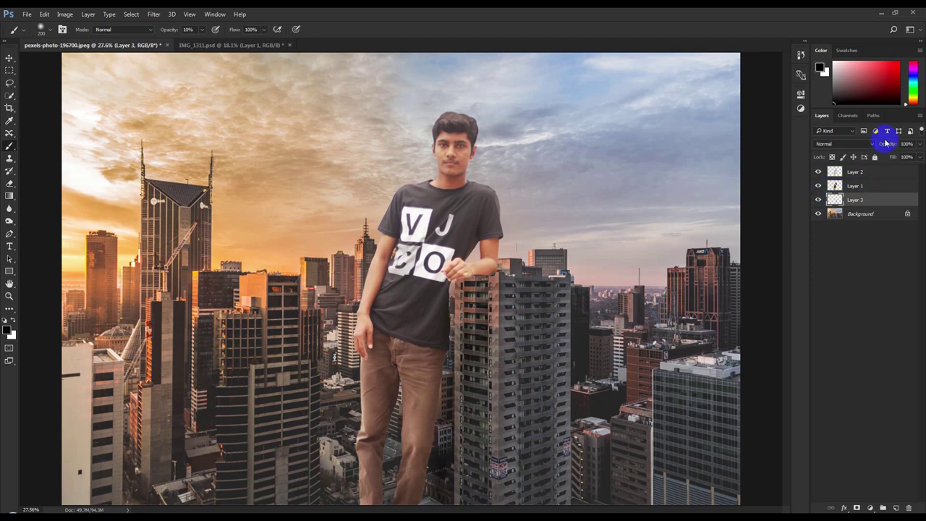
{"action": "left_click", "coordinate": [453, 300]}
{"action": "left_click_drag", "start_coordinate": [489, 280], "coordinate": [454, 285]}
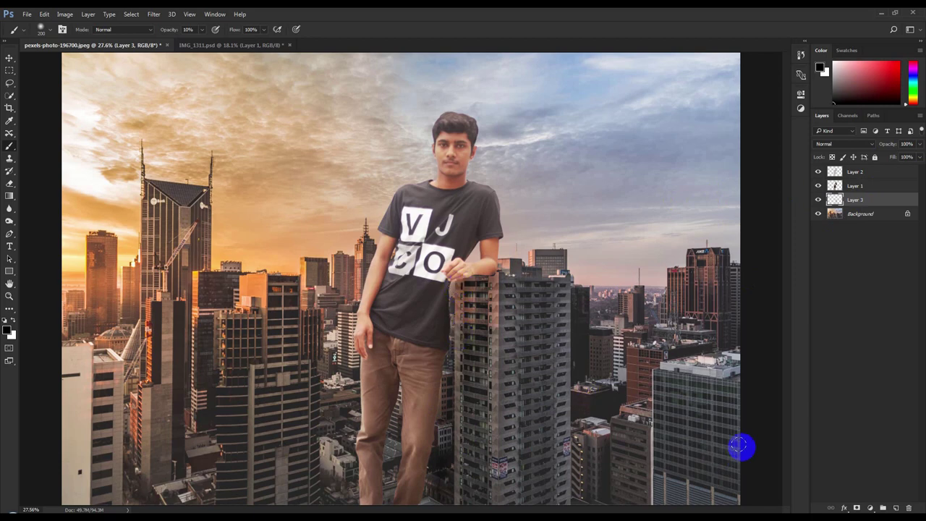
- On a new Layer 4, brush at 60% opacity, size 150, to brighten the hand and rooftop
{"action": "left_click", "coordinate": [897, 507]}
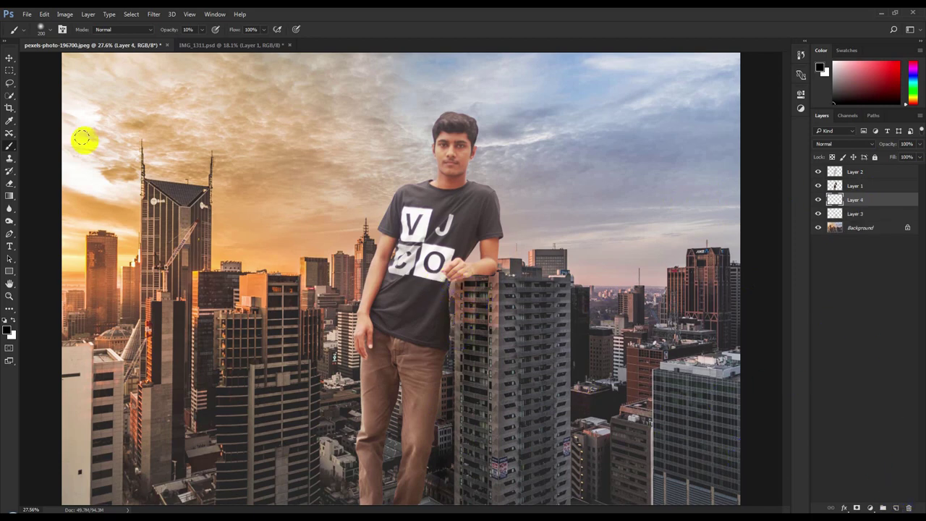
{"action": "left_click", "coordinate": [202, 30]}
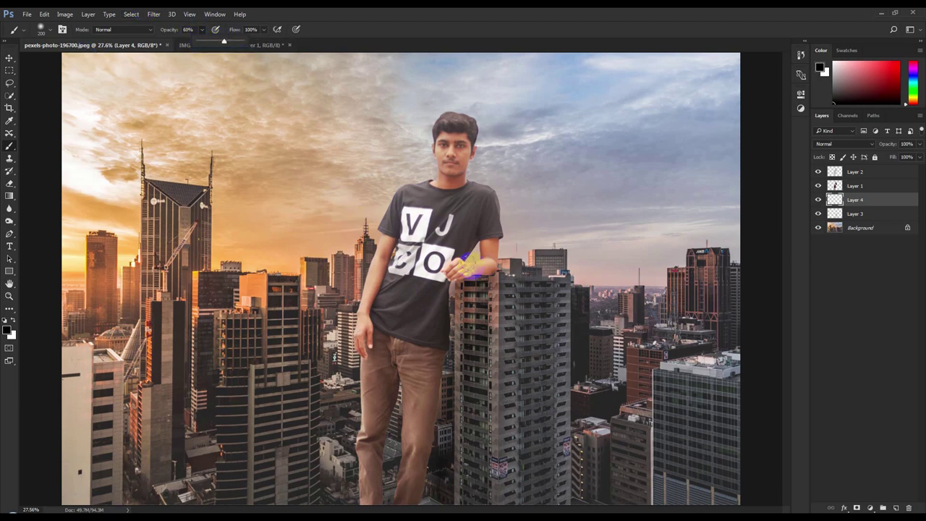
{"action": "left_click", "coordinate": [490, 276]}
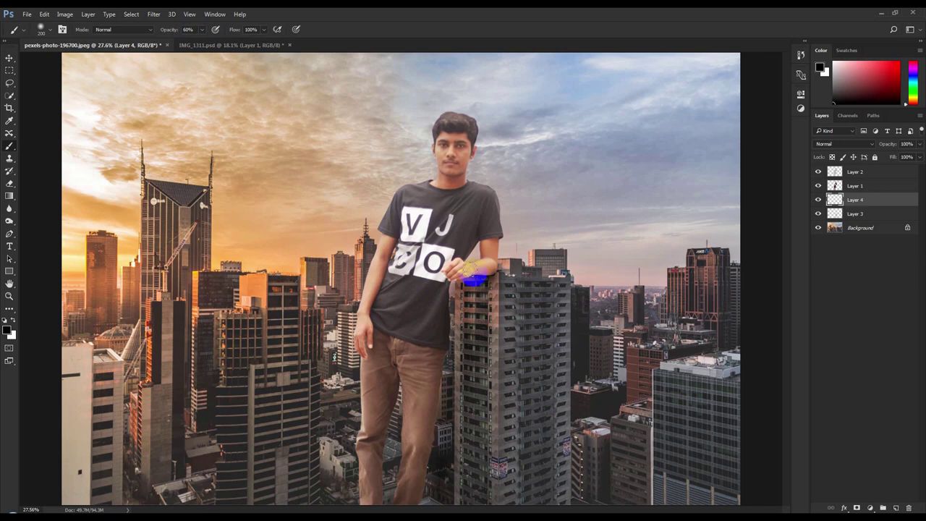
{"action": "key", "text": "ctrl+z"}
{"action": "key", "text": "bracketleft"}
{"action": "key", "text": "bracketleft"}
{"action": "left_click", "coordinate": [491, 277]}
{"action": "mouse_move", "coordinate": [458, 277]}
{"action": "left_mouse_down"}
{"action": "mouse_move", "coordinate": [482, 309]}
{"action": "mouse_move", "coordinate": [468, 277]}
{"action": "left_mouse_up"}
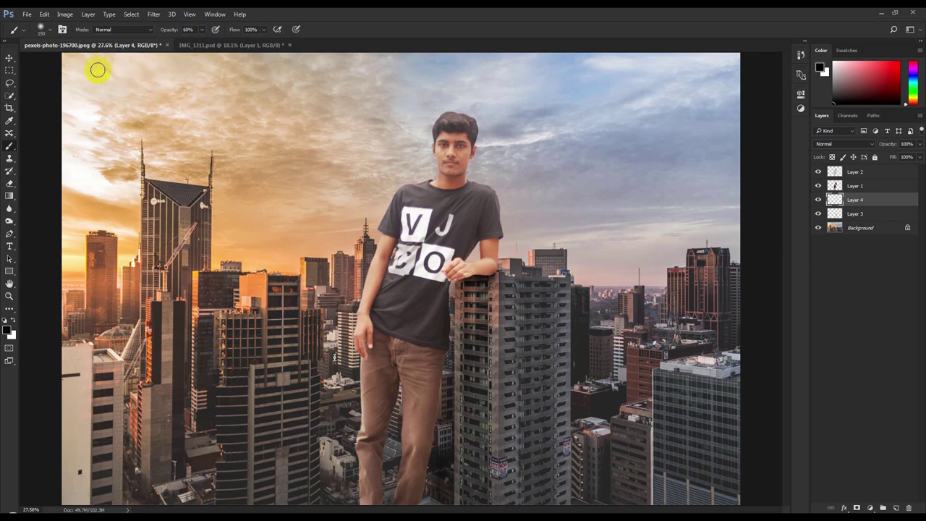
{"action": "left_click", "coordinate": [10, 58]}
- Clip Layer 2 to Layer 1, then add Layer 5 and clip it as well
{"action": "left_click", "coordinate": [857, 172]}
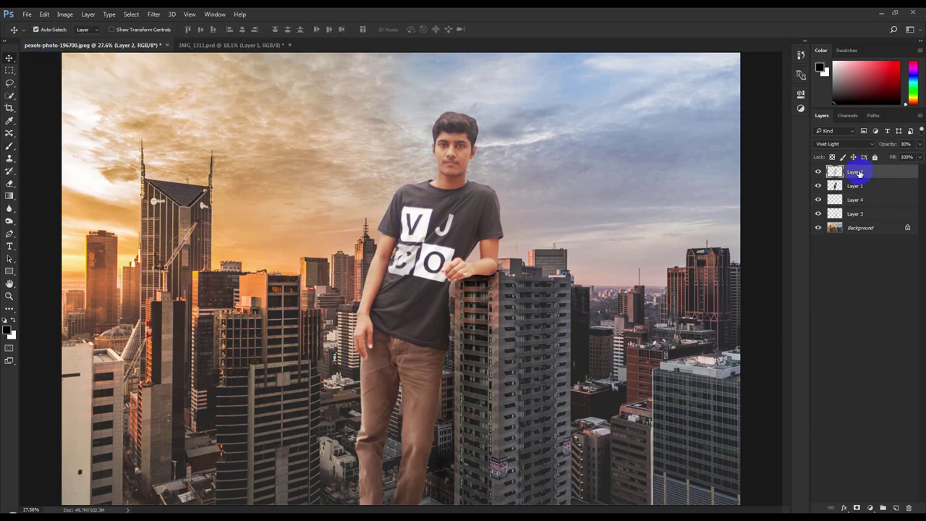
{"action": "right_click", "coordinate": [851, 178]}
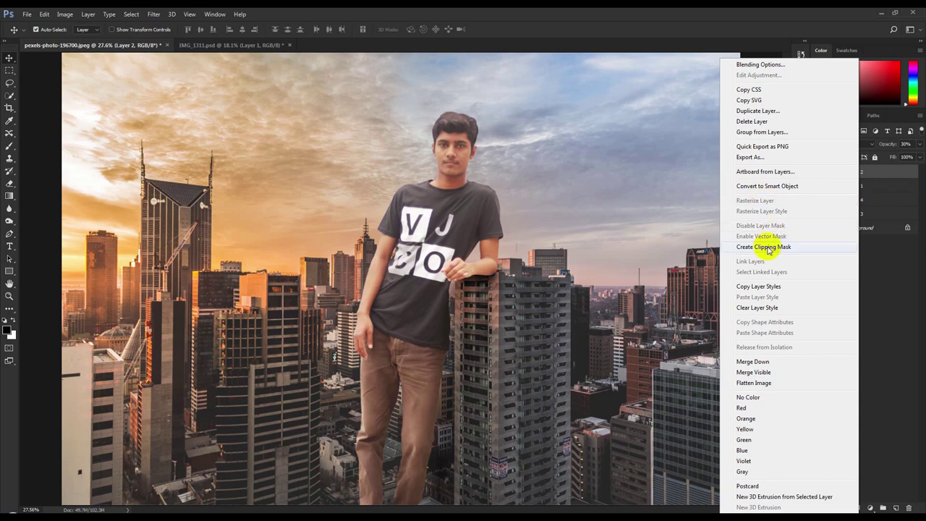
{"action": "left_click", "coordinate": [763, 245]}
{"action": "left_click", "coordinate": [871, 176]}
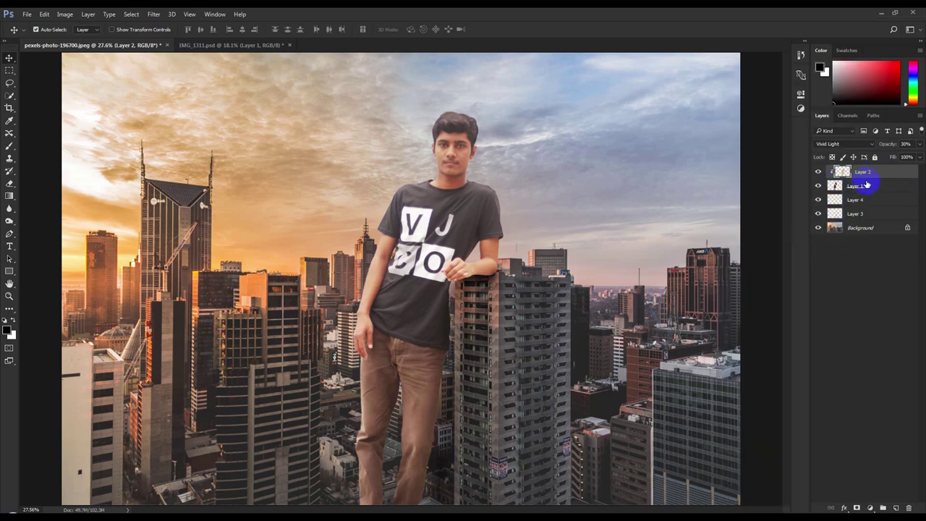
{"action": "left_click", "coordinate": [897, 507]}
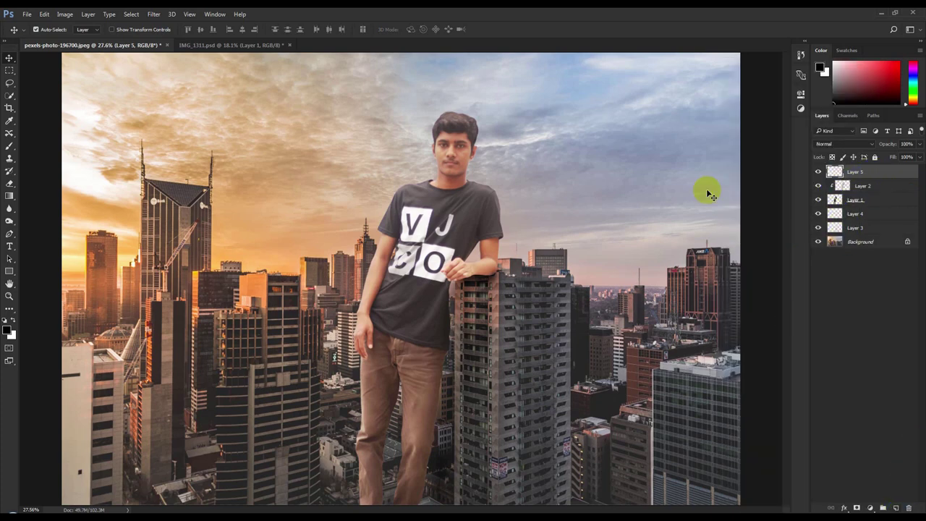
{"action": "right_click", "coordinate": [871, 176]}
{"action": "left_click", "coordinate": [771, 246]}
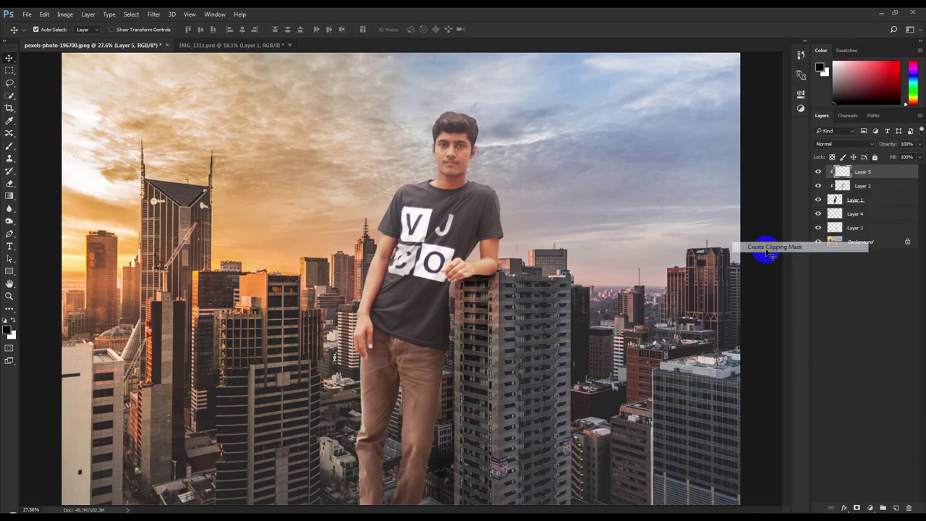
- Set the foreground colour to orange #f4a948
{"action": "left_click", "coordinate": [6, 327]}
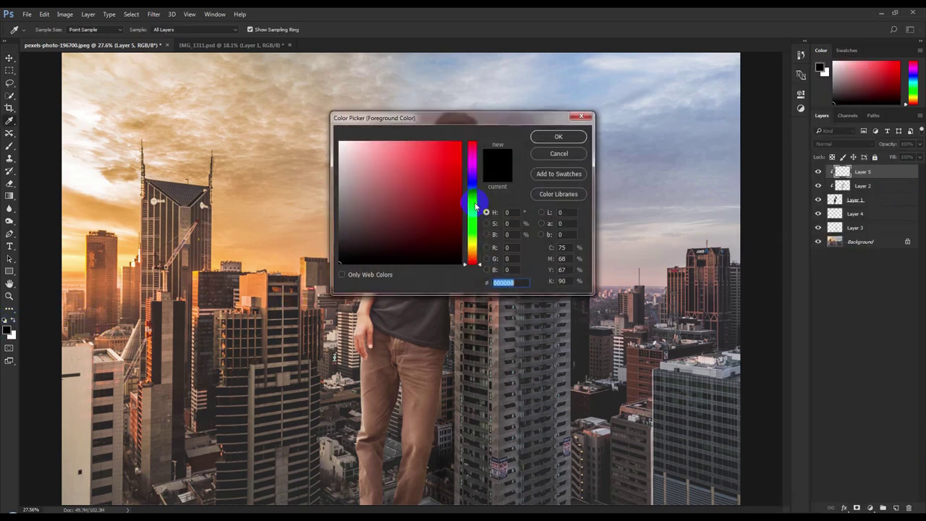
{"action": "left_click", "coordinate": [471, 248]}
{"action": "left_click_drag", "start_coordinate": [471, 250], "coordinate": [471, 254]}
{"action": "left_click_drag", "start_coordinate": [436, 154], "coordinate": [426, 146]}
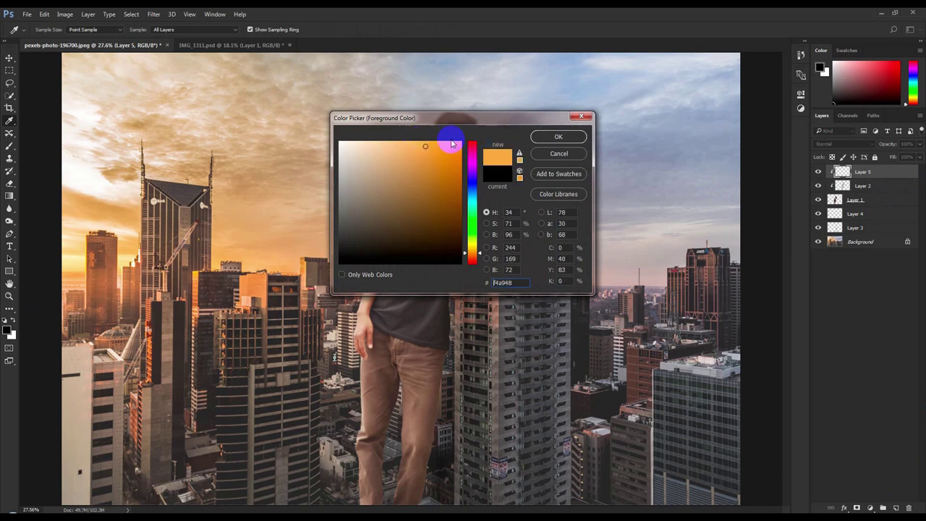
{"action": "left_click", "coordinate": [556, 136]}
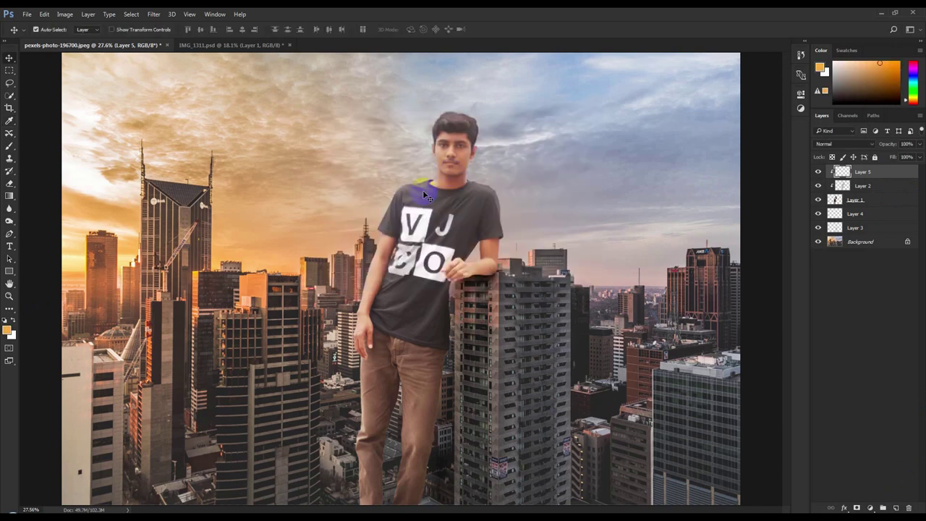
- Brush orange glow over the man's hand, left shoulder and trouser leg on Layer 5
{"action": "left_click", "coordinate": [9, 146]}
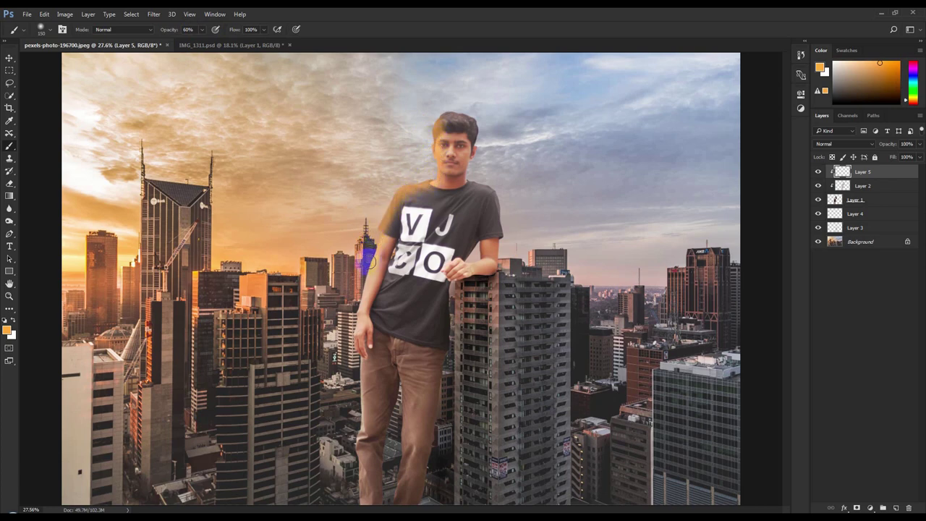
{"action": "left_click_drag", "start_coordinate": [356, 335], "coordinate": [346, 381]}
{"action": "left_click_drag", "start_coordinate": [377, 242], "coordinate": [388, 220]}
{"action": "left_click", "coordinate": [372, 350]}
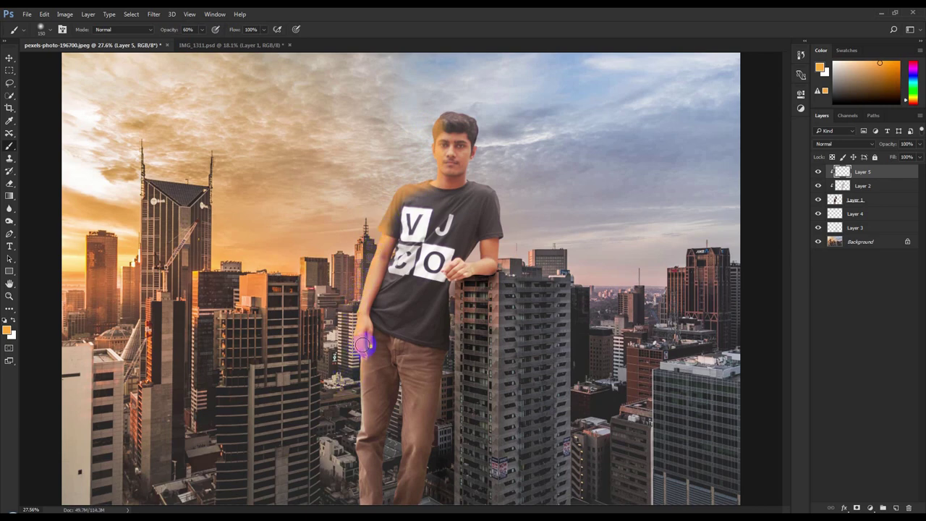
{"action": "mouse_move", "coordinate": [363, 346]}
{"action": "left_mouse_down"}
{"action": "mouse_move", "coordinate": [362, 506]}
{"action": "mouse_move", "coordinate": [353, 459]}
{"action": "mouse_move", "coordinate": [398, 325]}
{"action": "mouse_move", "coordinate": [430, 341]}
{"action": "mouse_move", "coordinate": [420, 406]}
{"action": "left_mouse_up"}
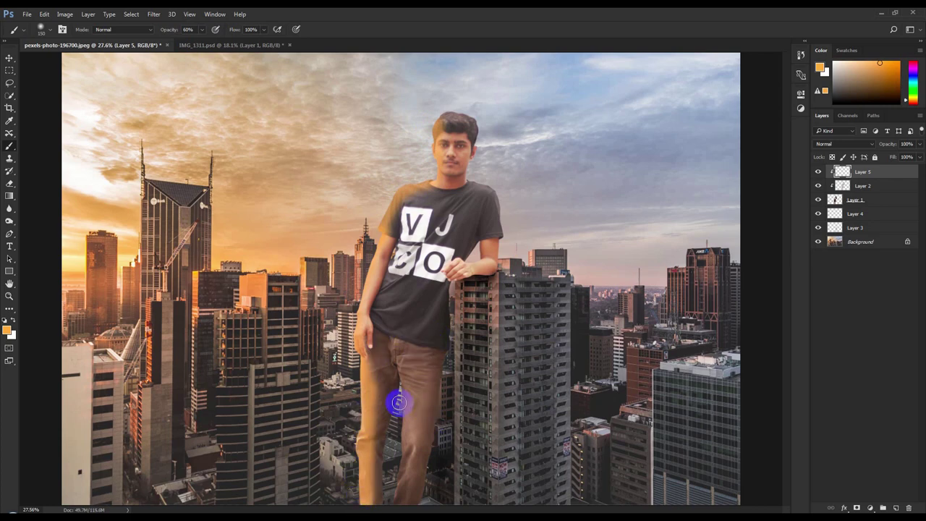
{"action": "mouse_move", "coordinate": [403, 390]}
{"action": "left_mouse_down"}
{"action": "mouse_move", "coordinate": [393, 407]}
{"action": "mouse_move", "coordinate": [388, 510]}
{"action": "mouse_move", "coordinate": [475, 185]}
{"action": "left_mouse_up"}
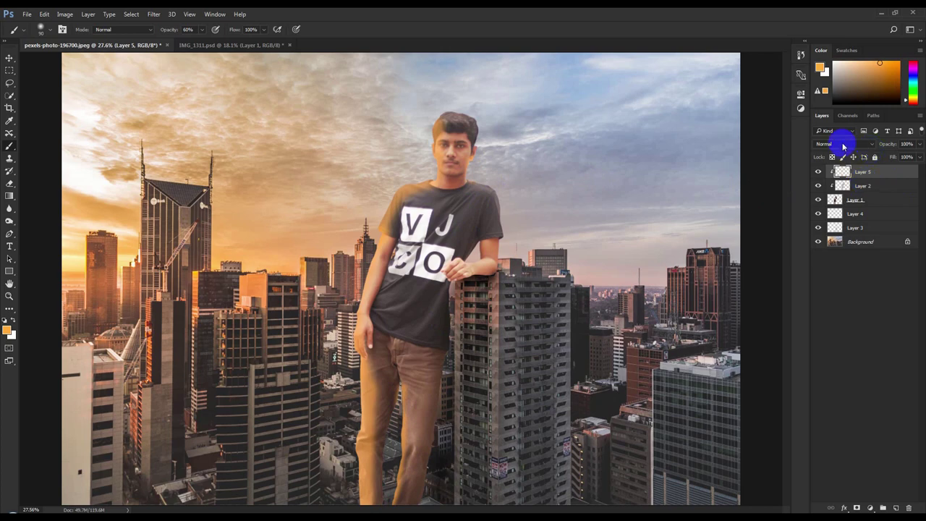
- Set Layer 5 to Vivid Light blend mode at 26% opacity
{"action": "left_click", "coordinate": [844, 144]}
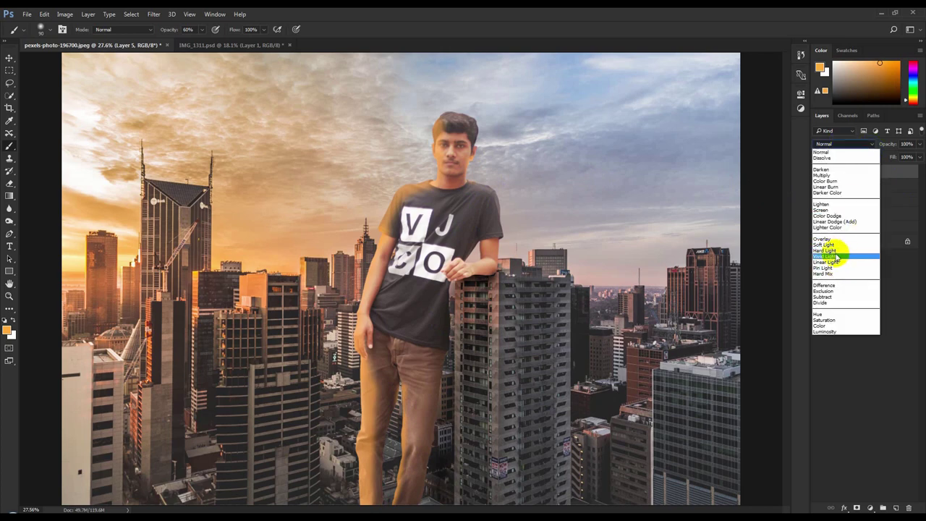
{"action": "left_click", "coordinate": [832, 256]}
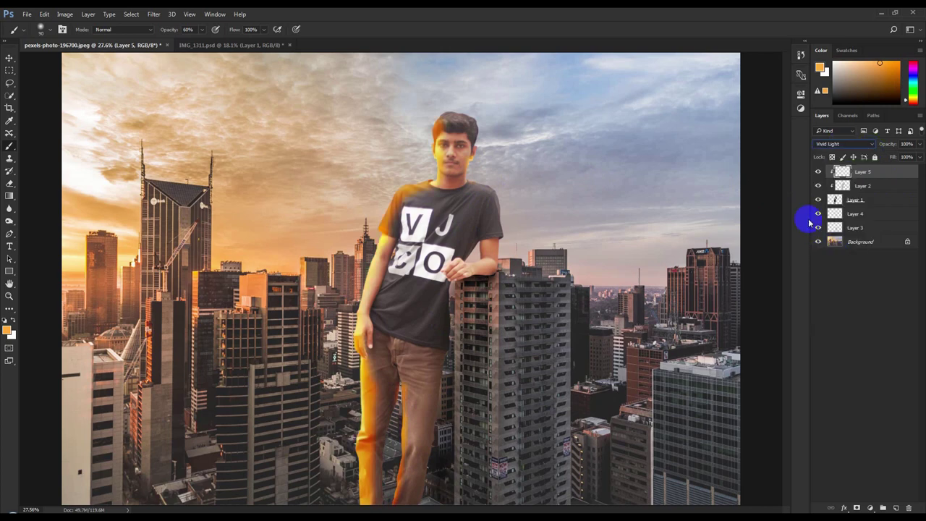
{"action": "left_click", "coordinate": [907, 143]}
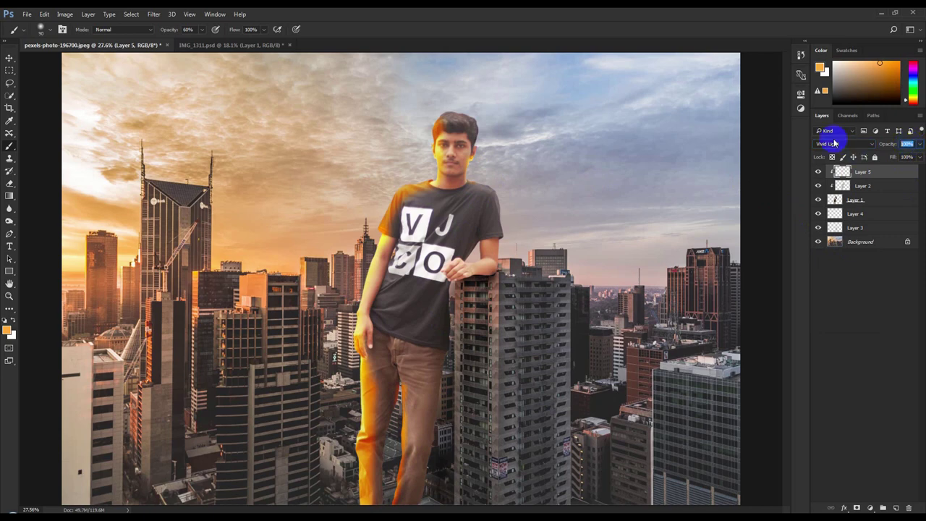
{"action": "type", "text": "10"}
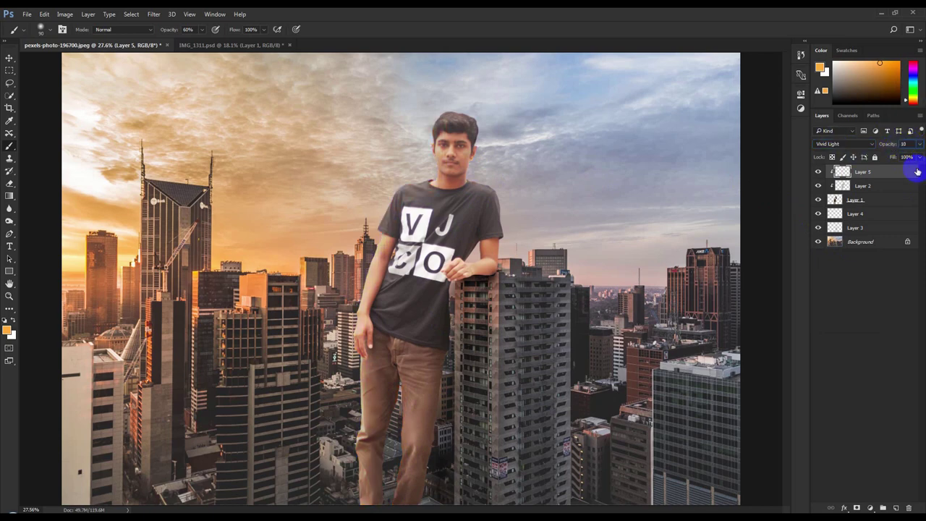
{"action": "key", "text": "Return"}
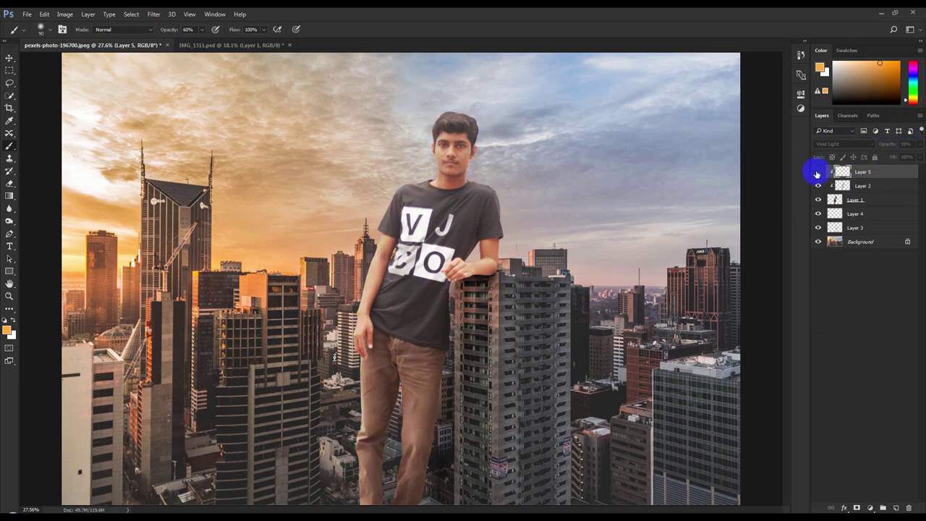
{"action": "left_click", "coordinate": [920, 145]}
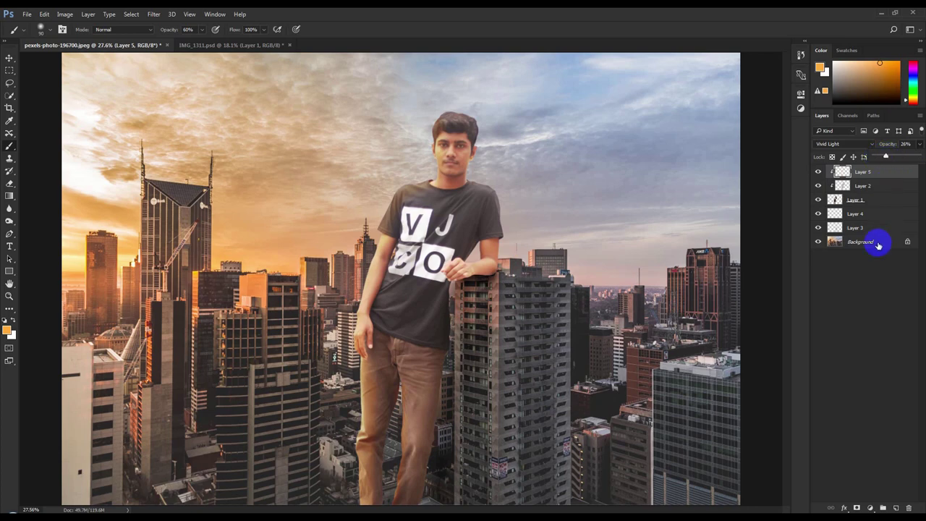
{"action": "left_click", "coordinate": [852, 289]}
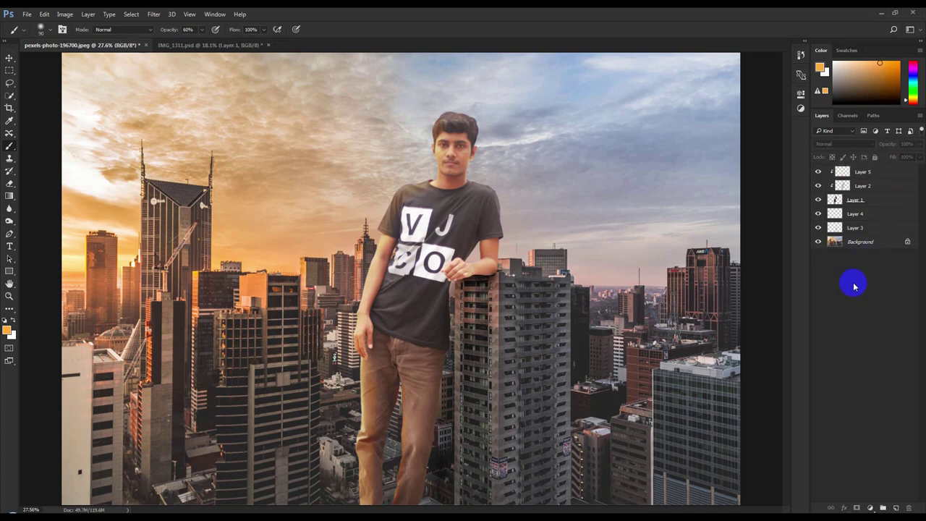
- Check Layer 2's opacity, then reselect Layer 5
{"action": "left_click", "coordinate": [876, 171]}
{"action": "left_click", "coordinate": [869, 188]}
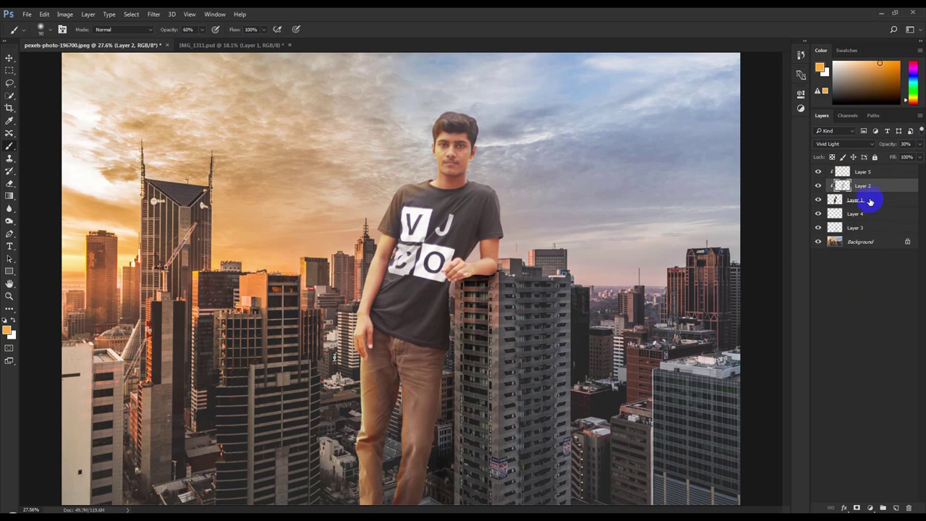
{"action": "left_click_drag", "start_coordinate": [870, 201], "coordinate": [866, 177]}
{"action": "left_click", "coordinate": [866, 177]}
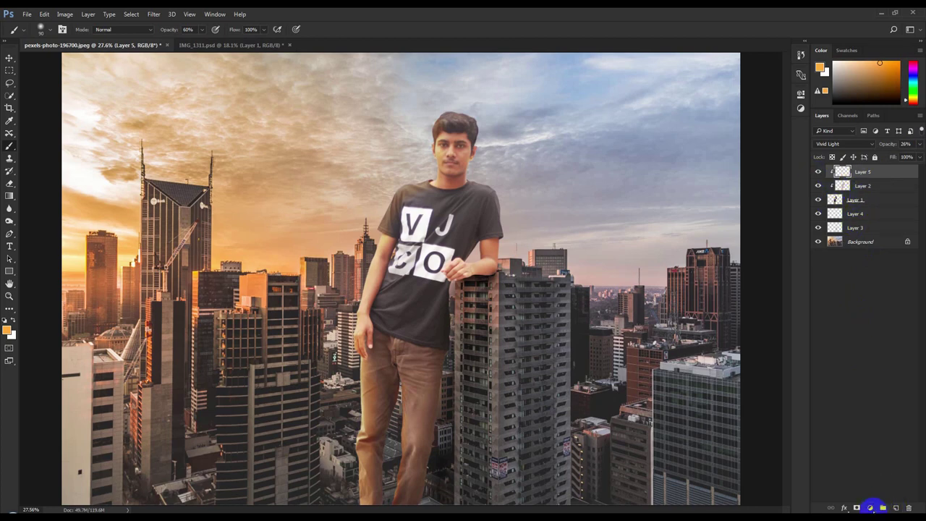
{"action": "left_click", "coordinate": [871, 508]}
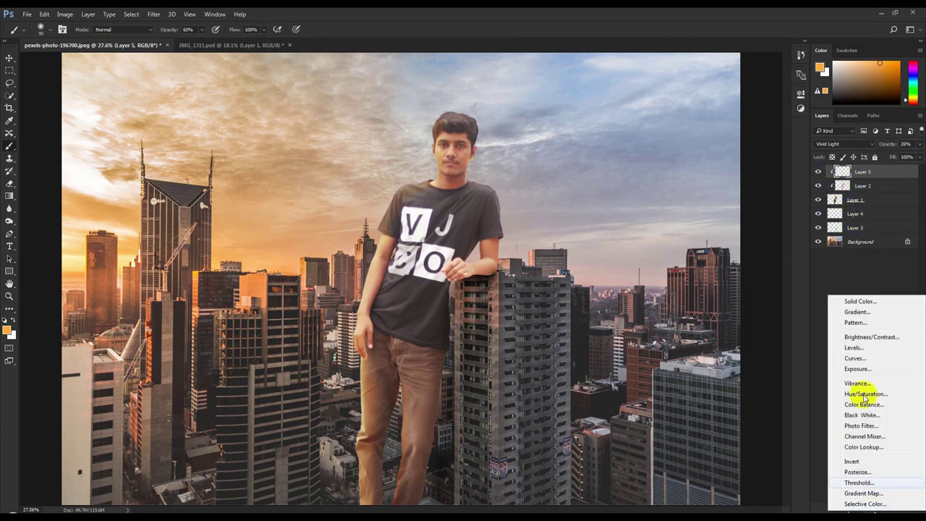
- Add a Curves layer clipped to Layer 5, adjust its RGB curve, and invert its mask to black
{"action": "left_click", "coordinate": [853, 358]}
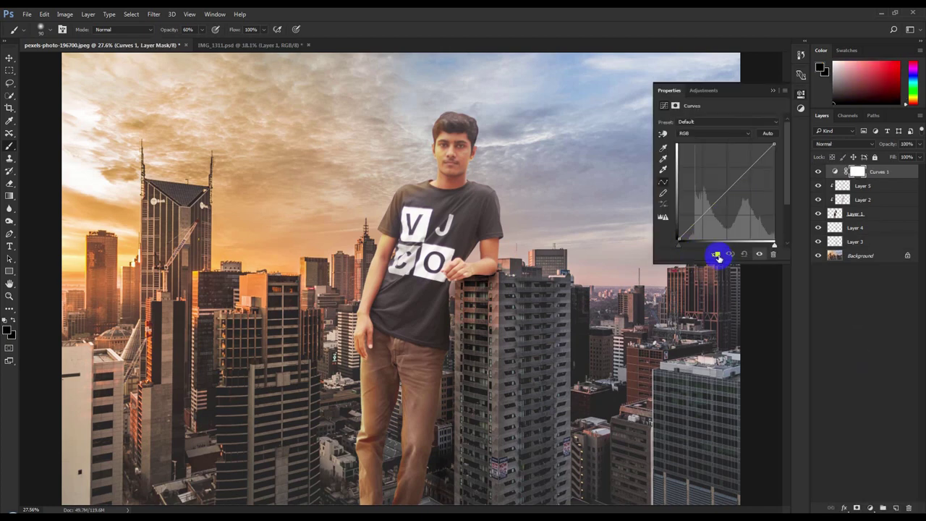
{"action": "left_click", "coordinate": [716, 255]}
{"action": "left_click_drag", "start_coordinate": [727, 191], "coordinate": [732, 197]}
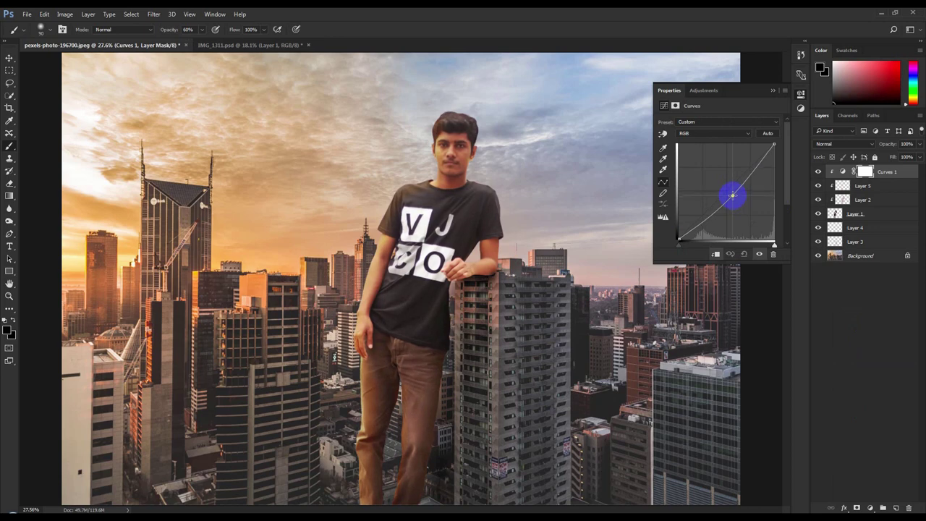
{"action": "left_click_drag", "start_coordinate": [732, 195], "coordinate": [731, 193]}
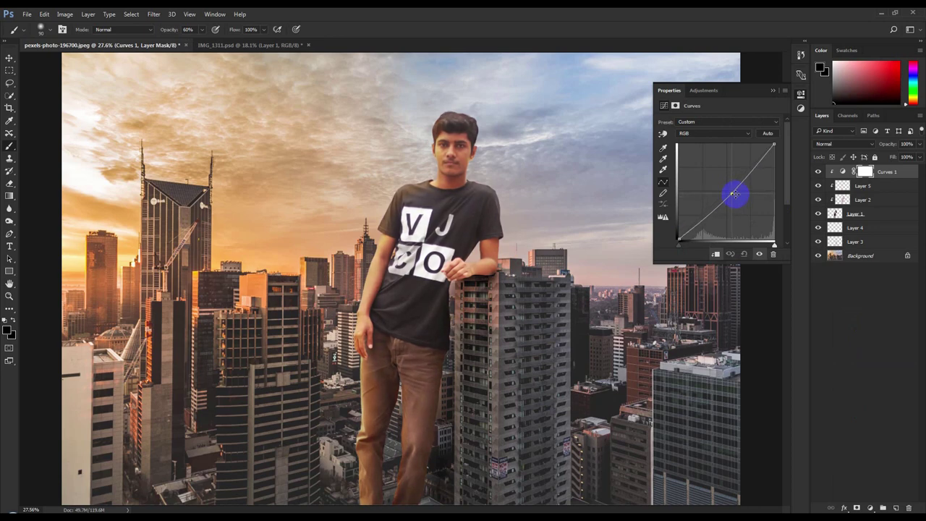
{"action": "left_click_drag", "start_coordinate": [734, 194], "coordinate": [737, 185]}
{"action": "left_click", "coordinate": [774, 91]}
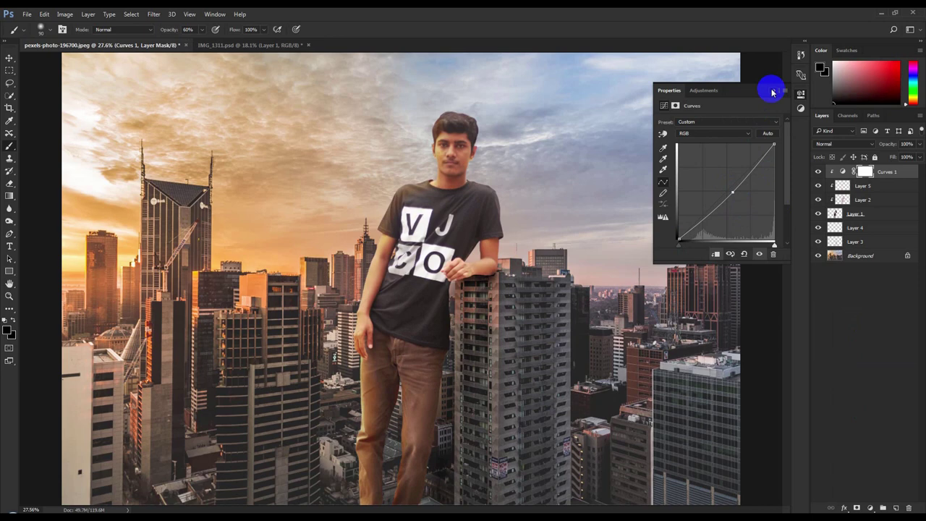
{"action": "left_click", "coordinate": [745, 172]}
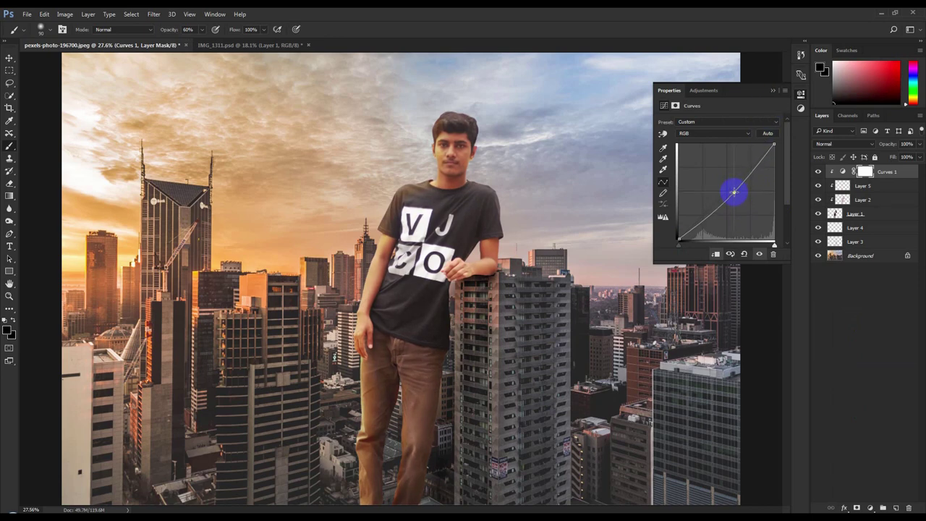
{"action": "left_click", "coordinate": [771, 91]}
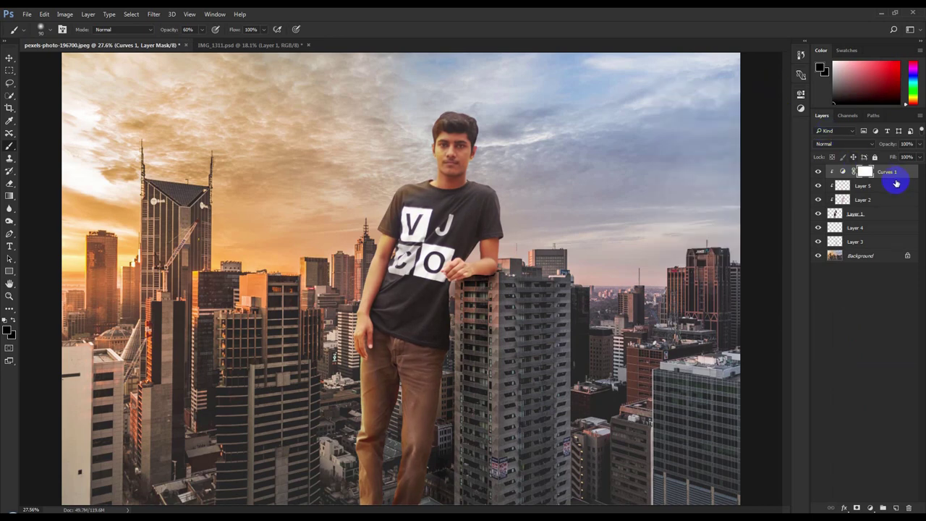
{"action": "key", "text": "ctrl+i"}
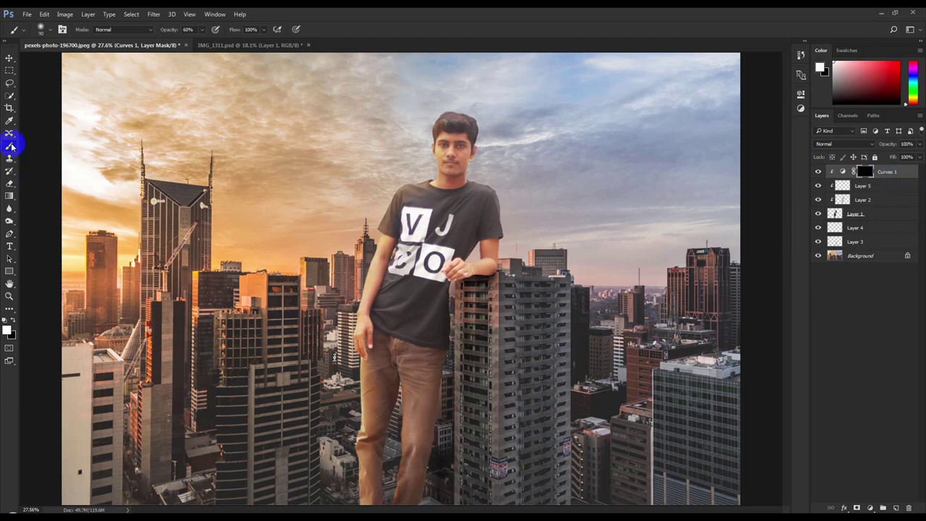
- With white foreground, paint the Curves 1 mask over the man's right shoulder, arm and shirt
{"action": "left_click", "coordinate": [13, 320]}
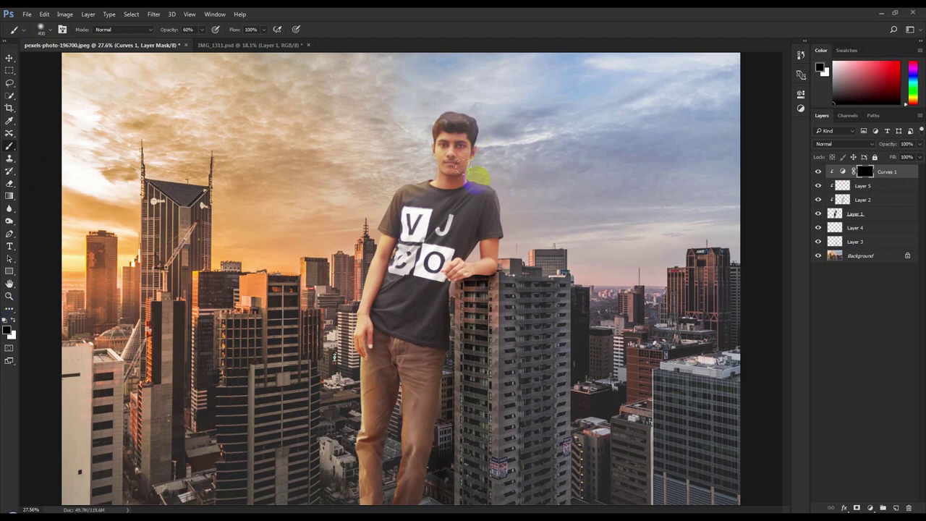
{"action": "left_click", "coordinate": [2, 310]}
{"action": "left_click", "coordinate": [11, 322]}
{"action": "left_click", "coordinate": [456, 130]}
{"action": "left_click_drag", "start_coordinate": [463, 201], "coordinate": [470, 194]}
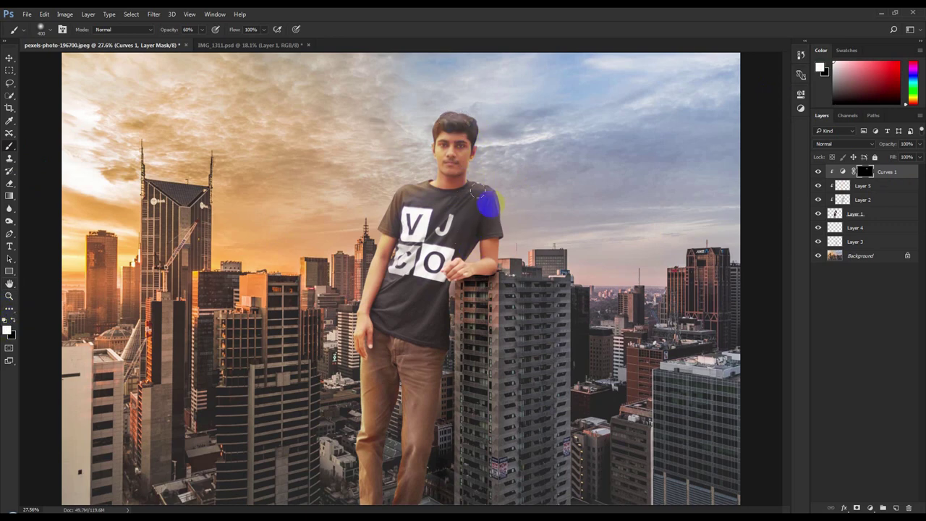
{"action": "mouse_move", "coordinate": [398, 311]}
{"action": "left_mouse_down"}
{"action": "mouse_move", "coordinate": [439, 297]}
{"action": "mouse_move", "coordinate": [403, 369]}
{"action": "mouse_move", "coordinate": [390, 504]}
{"action": "mouse_move", "coordinate": [416, 305]}
{"action": "mouse_move", "coordinate": [453, 200]}
{"action": "mouse_move", "coordinate": [469, 192]}
{"action": "mouse_move", "coordinate": [438, 282]}
{"action": "mouse_move", "coordinate": [408, 498]}
{"action": "mouse_move", "coordinate": [377, 467]}
{"action": "mouse_move", "coordinate": [400, 435]}
{"action": "mouse_move", "coordinate": [373, 357]}
{"action": "mouse_move", "coordinate": [372, 507]}
{"action": "mouse_move", "coordinate": [393, 393]}
{"action": "mouse_move", "coordinate": [379, 296]}
{"action": "mouse_move", "coordinate": [414, 223]}
{"action": "mouse_move", "coordinate": [413, 325]}
{"action": "left_mouse_up"}
{"action": "mouse_move", "coordinate": [419, 216]}
{"action": "left_mouse_down"}
{"action": "mouse_move", "coordinate": [466, 196]}
{"action": "mouse_move", "coordinate": [492, 235]}
{"action": "left_mouse_up"}
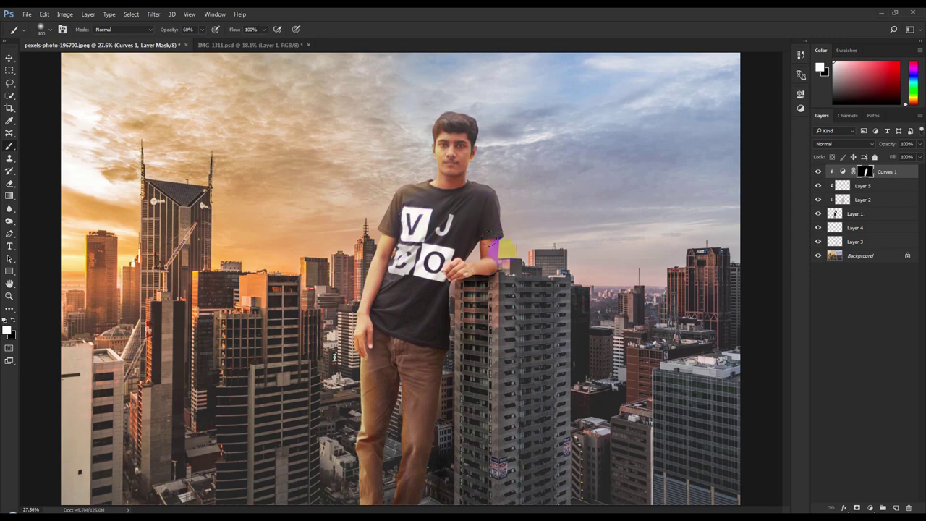
{"action": "left_click_drag", "start_coordinate": [426, 327], "coordinate": [418, 361]}
{"action": "left_click_drag", "start_coordinate": [375, 206], "coordinate": [378, 345]}
{"action": "left_click", "coordinate": [819, 172]}
{"action": "left_click", "coordinate": [818, 172]}
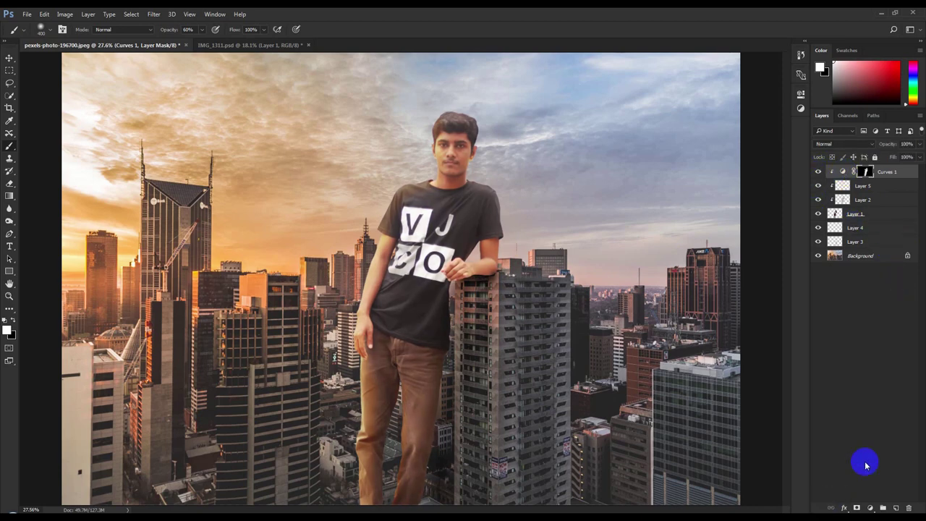
- Create Layer 6 above the Curves layer and fill the whole canvas with black
{"action": "left_click", "coordinate": [897, 508]}
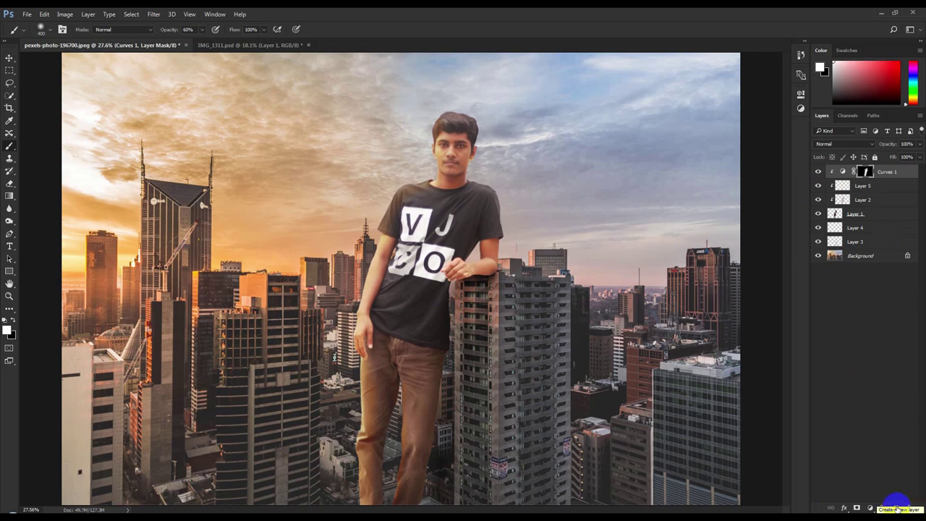
{"action": "left_click", "coordinate": [496, 231], "text": "alt"}
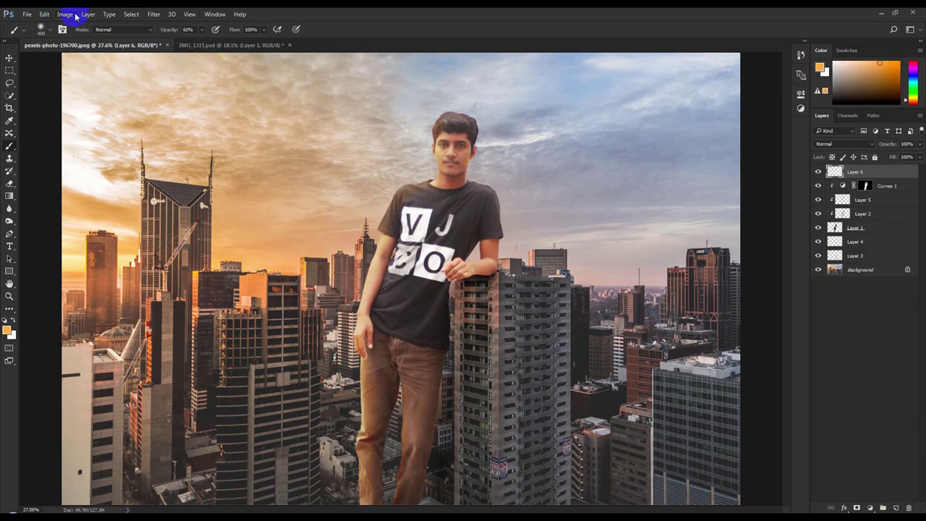
{"action": "left_click", "coordinate": [45, 14]}
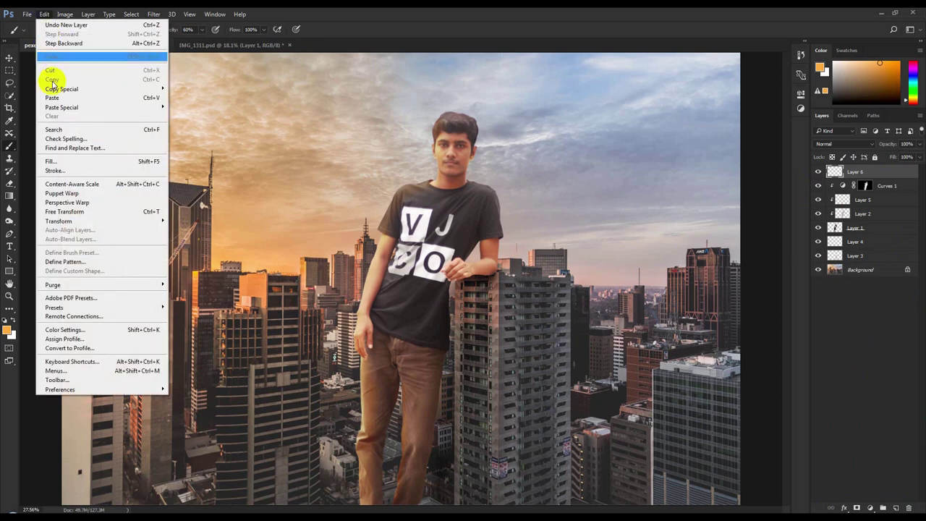
{"action": "left_click", "coordinate": [47, 155]}
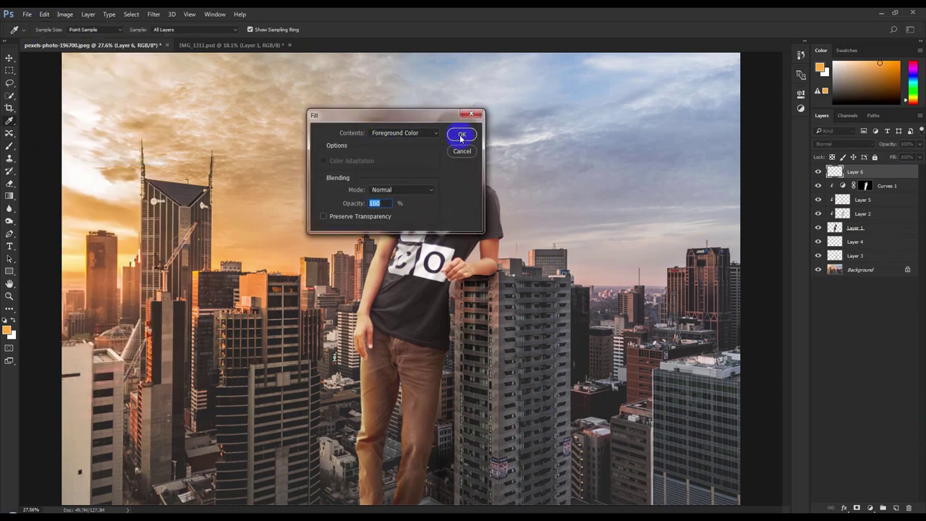
{"action": "left_click", "coordinate": [407, 133]}
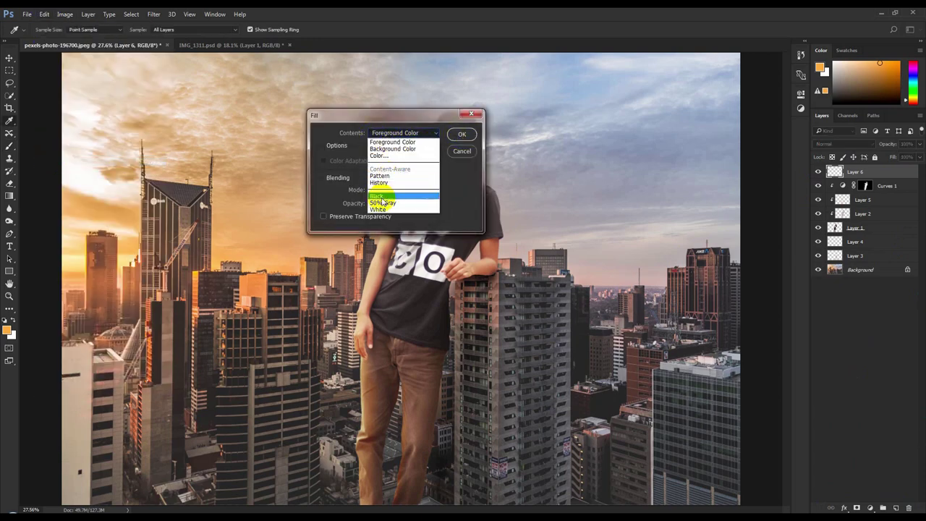
{"action": "left_click", "coordinate": [383, 195]}
{"action": "left_click", "coordinate": [463, 134]}
{"action": "left_click", "coordinate": [153, 14]}
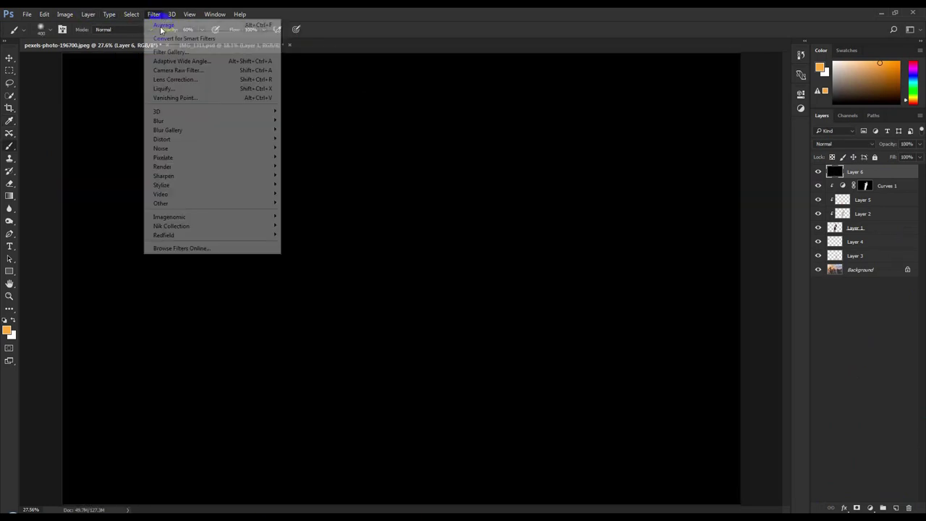
{"action": "mouse_move", "coordinate": [162, 167]}
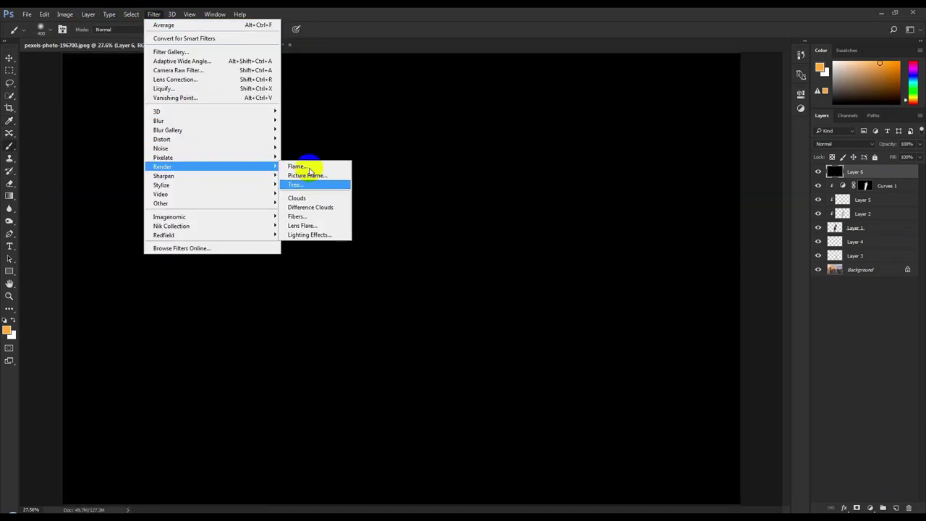
- Render a 105mm Prime lens flare on the black layer, centred slightly left
{"action": "left_click", "coordinate": [304, 225]}
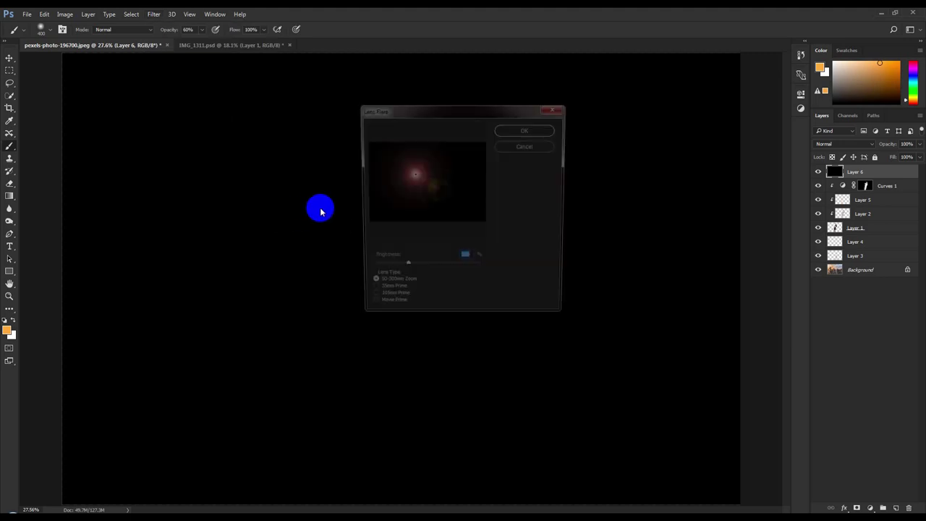
{"action": "left_click", "coordinate": [370, 302]}
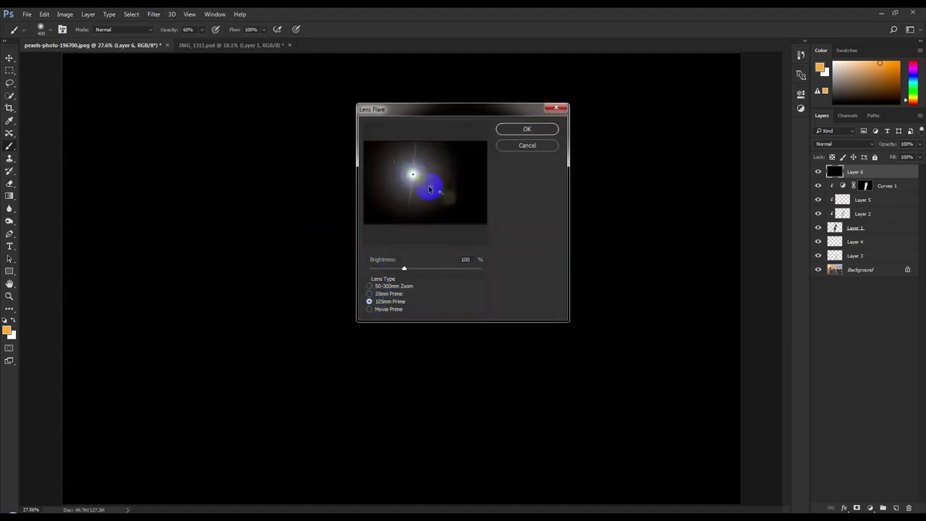
{"action": "left_click_drag", "start_coordinate": [415, 183], "coordinate": [382, 178]}
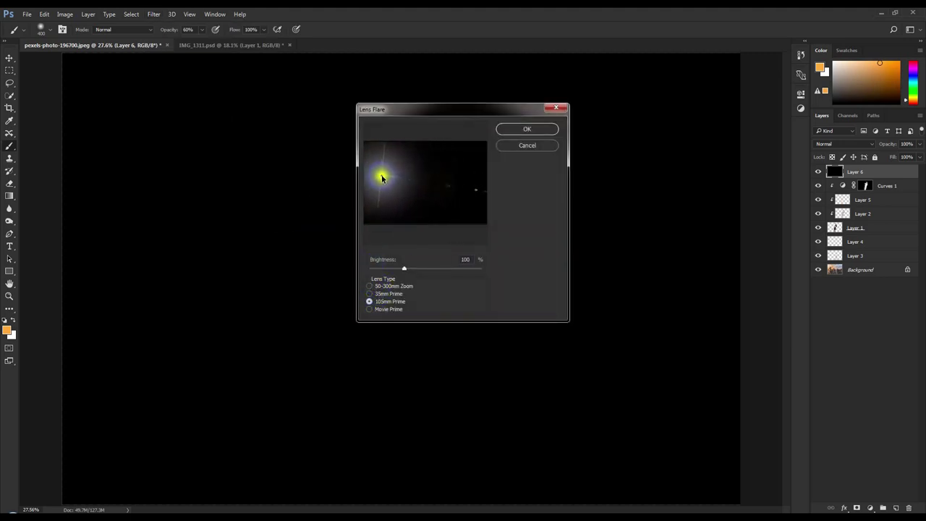
{"action": "left_click", "coordinate": [533, 134]}
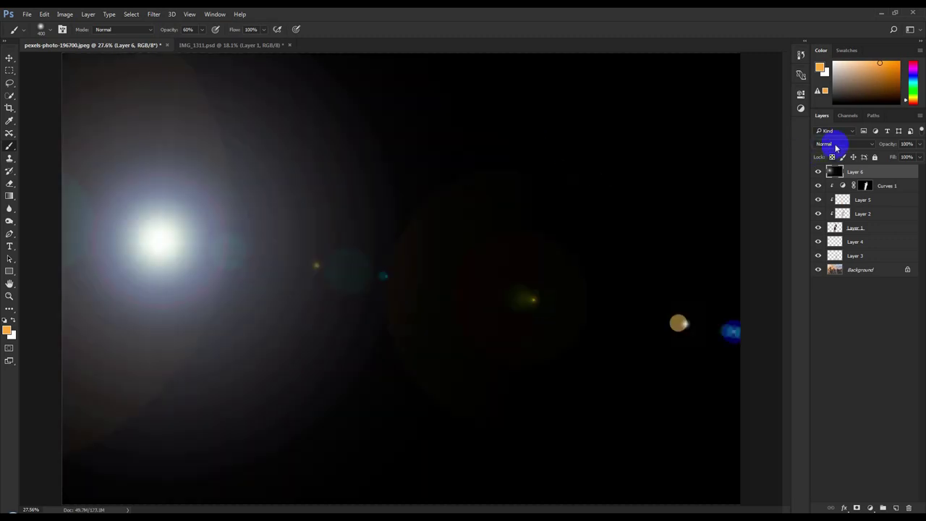
- Blend the flare layer in Screen mode and move its glow into the upper-left sky
{"action": "left_click", "coordinate": [839, 143]}
{"action": "left_click", "coordinate": [833, 214]}
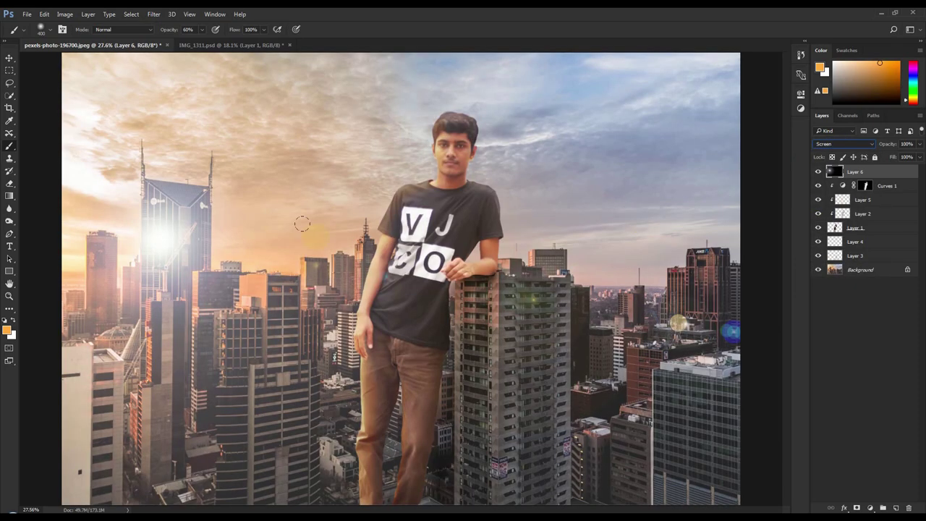
{"action": "left_click", "coordinate": [9, 58]}
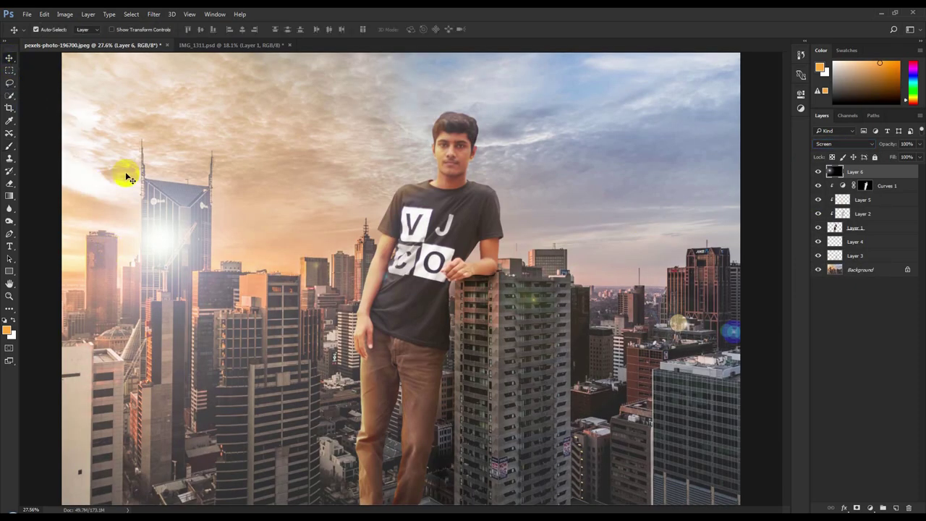
{"action": "mouse_move", "coordinate": [174, 243]}
{"action": "left_mouse_down"}
{"action": "mouse_move", "coordinate": [121, 210]}
{"action": "mouse_move", "coordinate": [125, 201]}
{"action": "mouse_move", "coordinate": [123, 214]}
{"action": "left_mouse_up"}
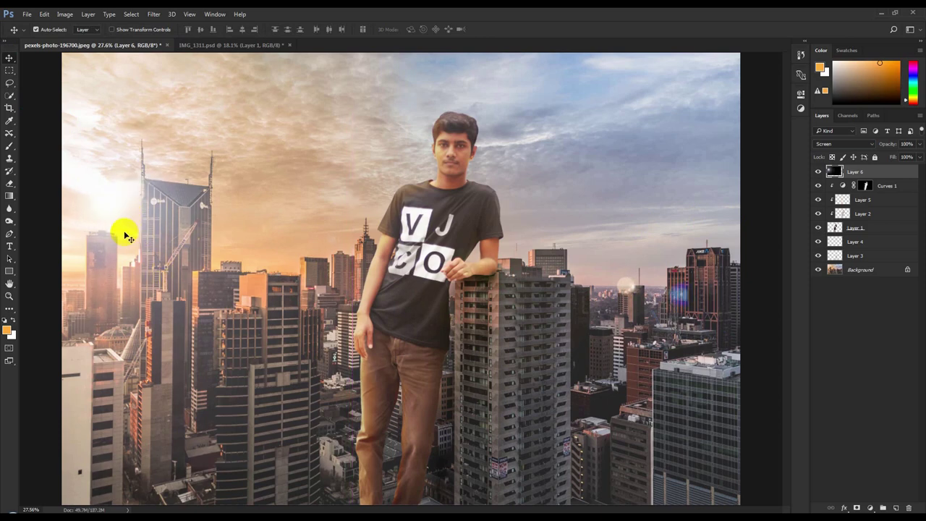
- Erase the stray flare spots near the man's hand and face on Layer 6
{"action": "left_click", "coordinate": [9, 182]}
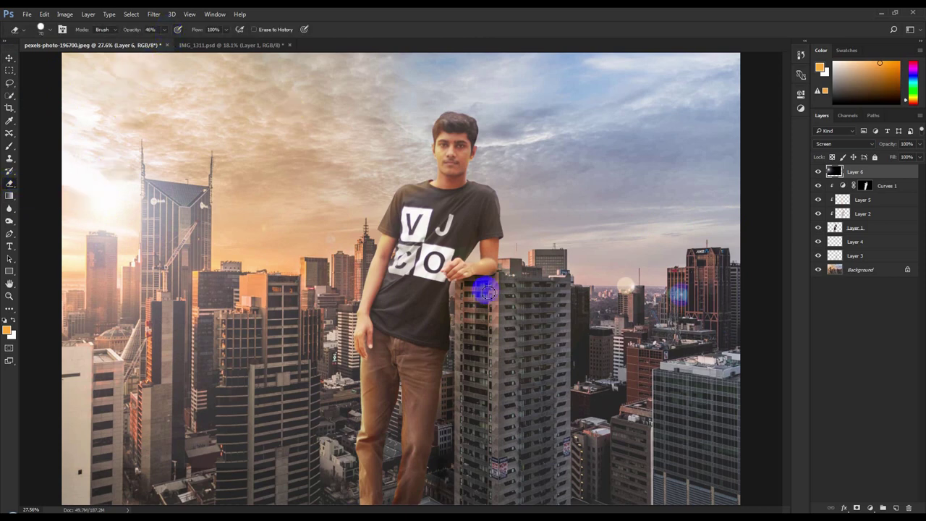
{"action": "mouse_move", "coordinate": [582, 342]}
{"action": "left_mouse_down"}
{"action": "mouse_move", "coordinate": [646, 303]}
{"action": "mouse_move", "coordinate": [676, 305]}
{"action": "mouse_move", "coordinate": [620, 299]}
{"action": "mouse_move", "coordinate": [624, 285]}
{"action": "left_mouse_up"}
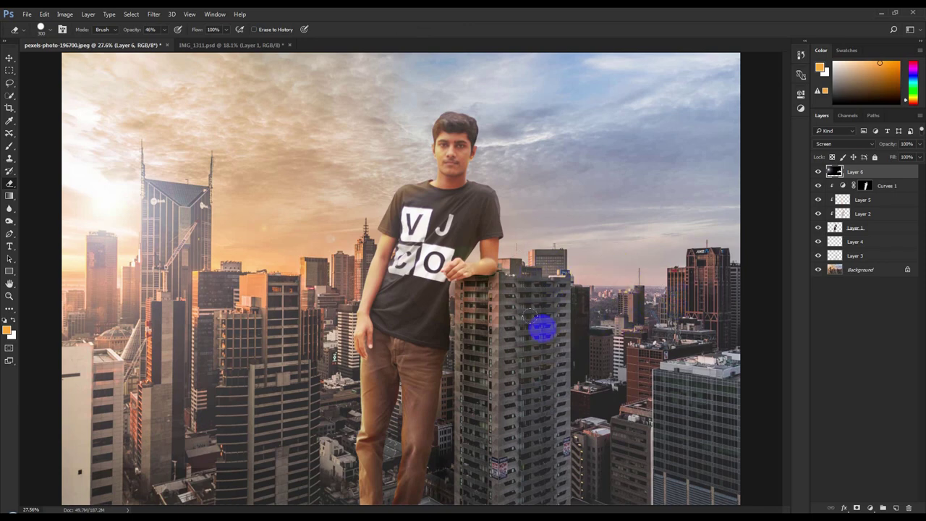
{"action": "mouse_move", "coordinate": [542, 329]}
{"action": "left_mouse_down"}
{"action": "mouse_move", "coordinate": [471, 265]}
{"action": "mouse_move", "coordinate": [465, 321]}
{"action": "mouse_move", "coordinate": [431, 249]}
{"action": "mouse_move", "coordinate": [450, 335]}
{"action": "mouse_move", "coordinate": [422, 316]}
{"action": "mouse_move", "coordinate": [419, 229]}
{"action": "mouse_move", "coordinate": [383, 366]}
{"action": "mouse_move", "coordinate": [380, 446]}
{"action": "mouse_move", "coordinate": [393, 300]}
{"action": "mouse_move", "coordinate": [434, 203]}
{"action": "mouse_move", "coordinate": [448, 233]}
{"action": "mouse_move", "coordinate": [456, 353]}
{"action": "mouse_move", "coordinate": [393, 384]}
{"action": "mouse_move", "coordinate": [506, 275]}
{"action": "mouse_move", "coordinate": [482, 331]}
{"action": "mouse_move", "coordinate": [458, 295]}
{"action": "mouse_move", "coordinate": [78, 62]}
{"action": "mouse_move", "coordinate": [16, 62]}
{"action": "left_mouse_up"}
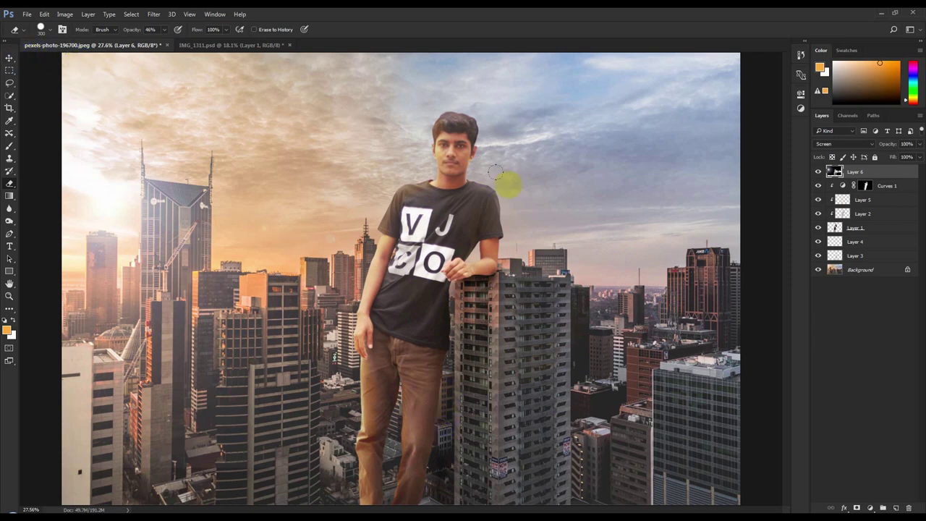
{"action": "left_click_drag", "start_coordinate": [495, 172], "coordinate": [466, 159]}
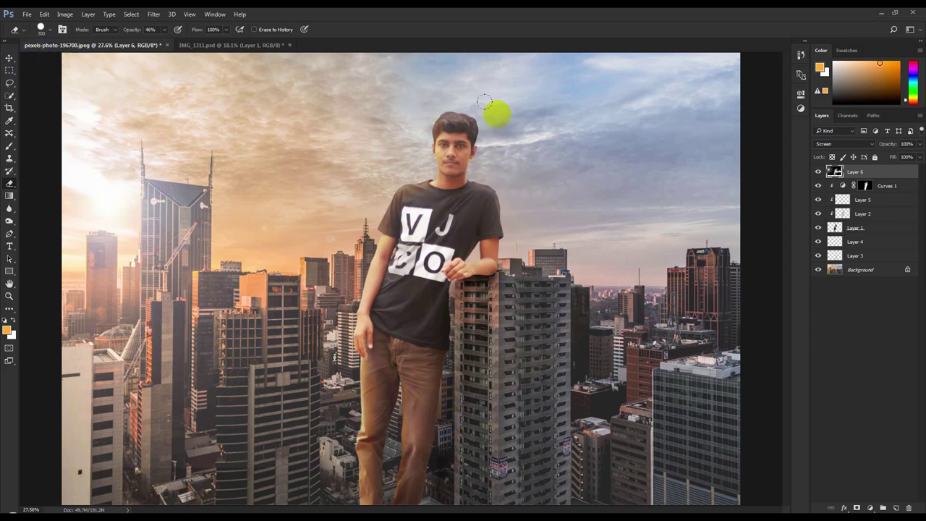
{"action": "left_click", "coordinate": [9, 58]}
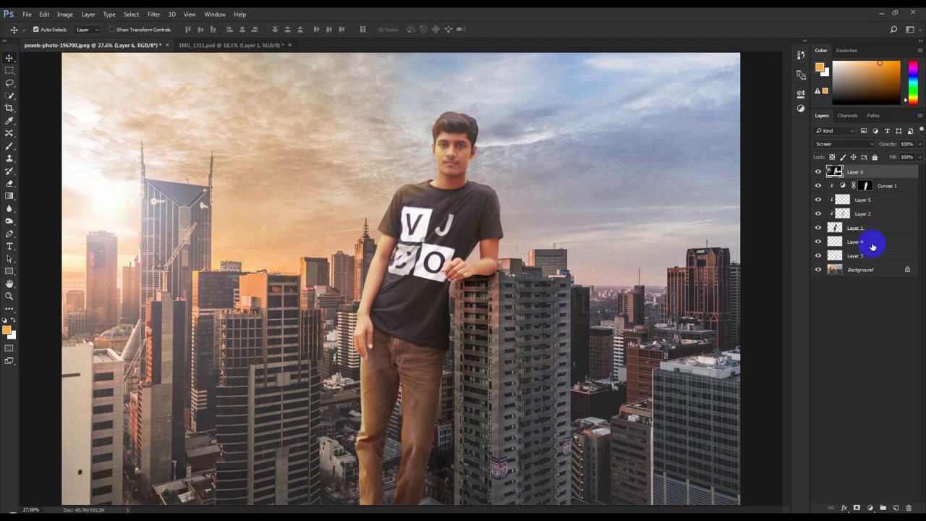
- Colorize the flare layer with Hue/Saturation at Hue 11, Saturation 52
{"action": "left_click", "coordinate": [150, 14]}
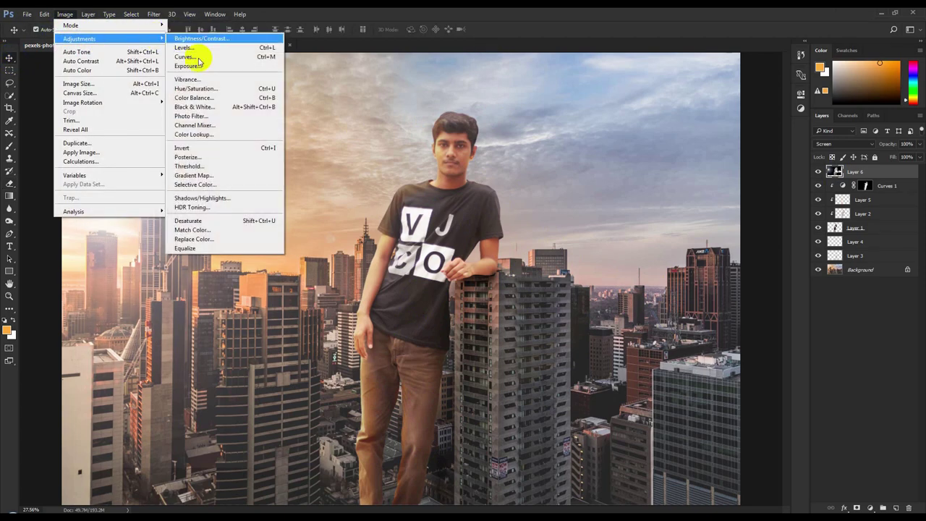
{"action": "mouse_move", "coordinate": [109, 38]}
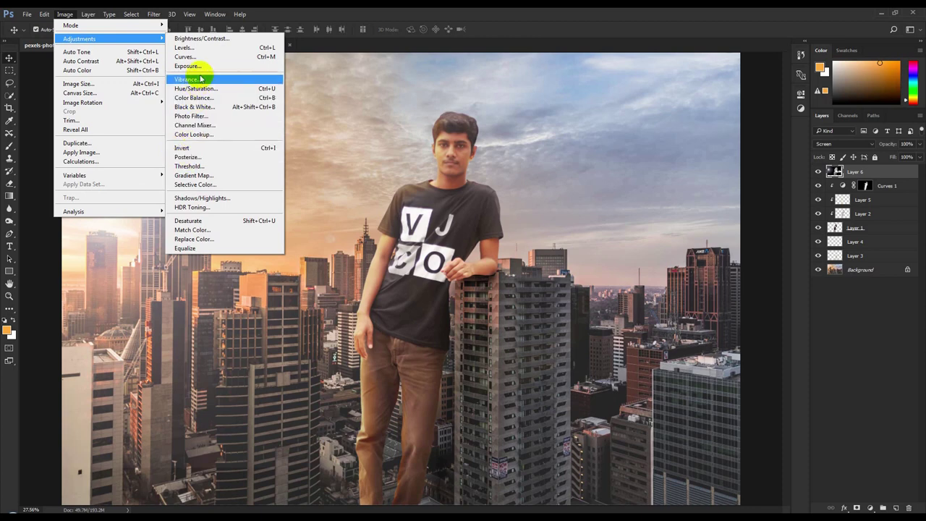
{"action": "left_click", "coordinate": [206, 89]}
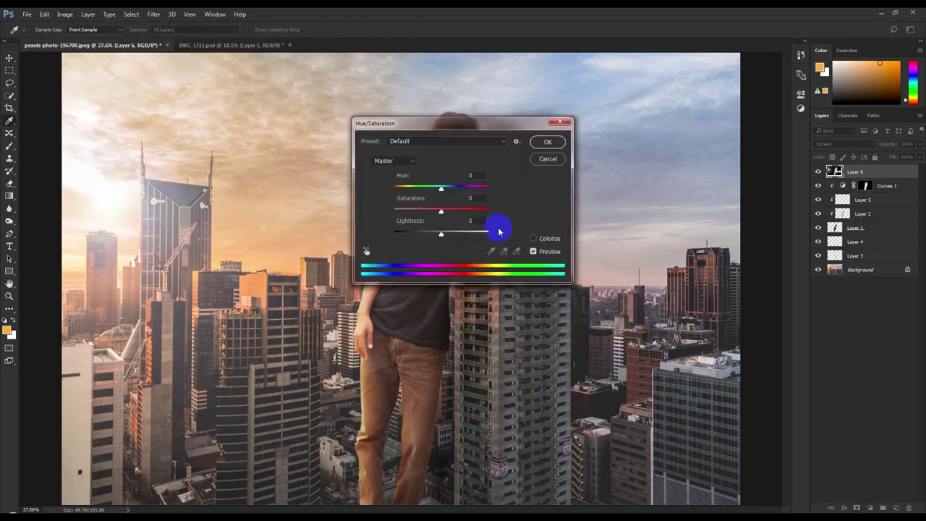
{"action": "left_click", "coordinate": [533, 238]}
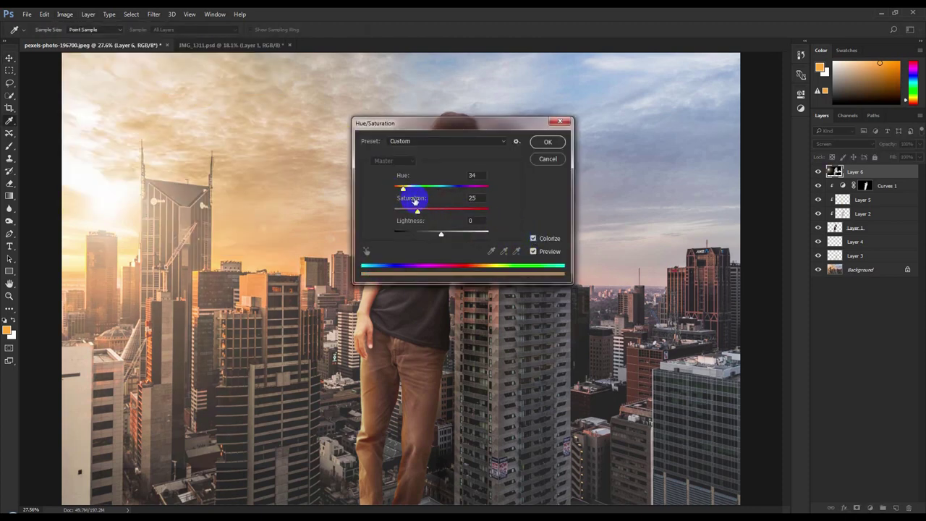
{"action": "left_click_drag", "start_coordinate": [406, 190], "coordinate": [384, 187]}
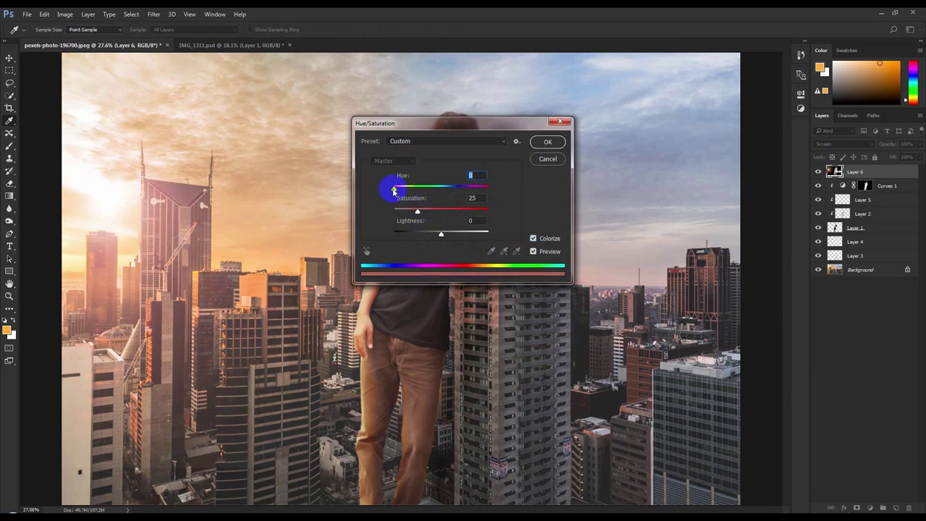
{"action": "left_click_drag", "start_coordinate": [423, 213], "coordinate": [430, 214]}
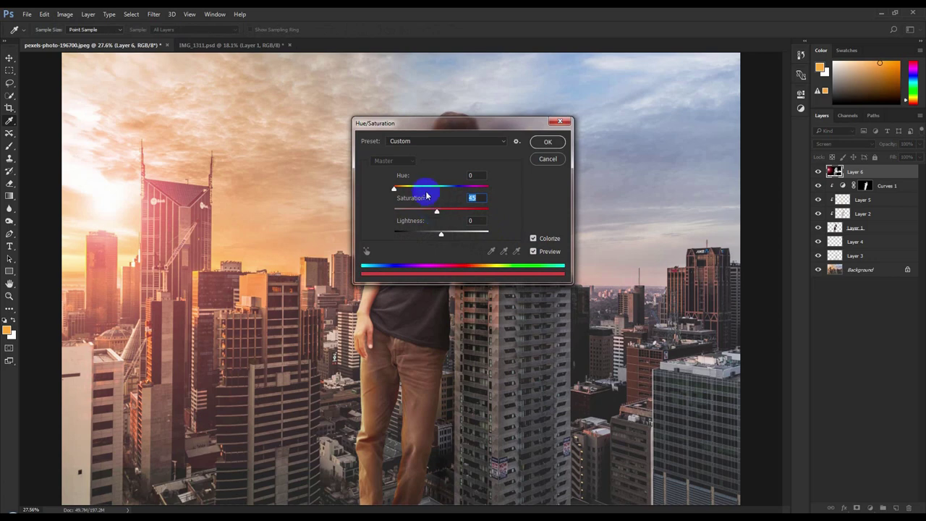
{"action": "left_click_drag", "start_coordinate": [395, 190], "coordinate": [400, 190]}
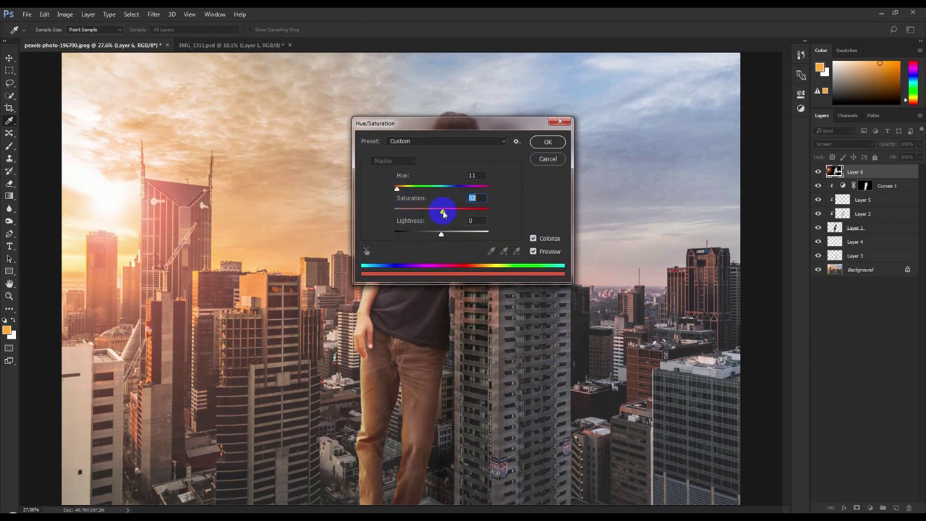
{"action": "left_click", "coordinate": [551, 144]}
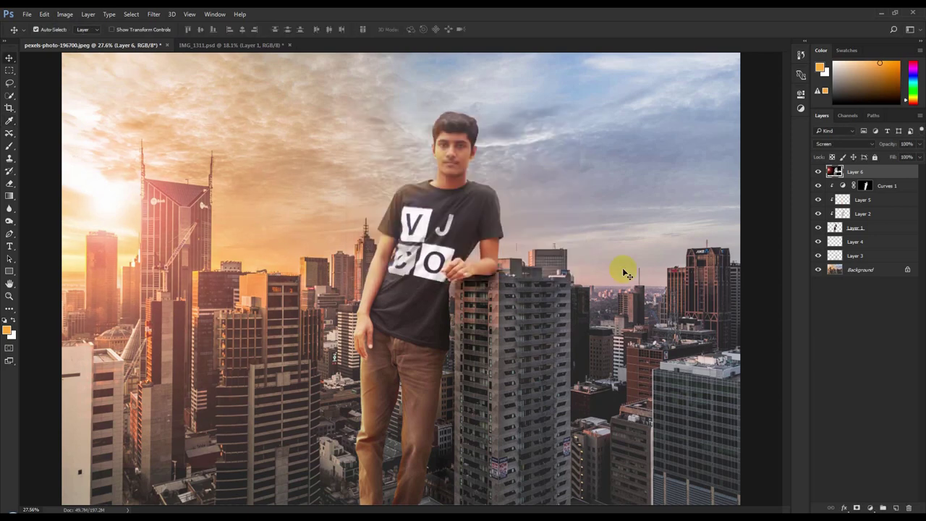
- Add Layer 7 and paint a soft white glow around the sun
{"action": "left_click", "coordinate": [896, 508]}
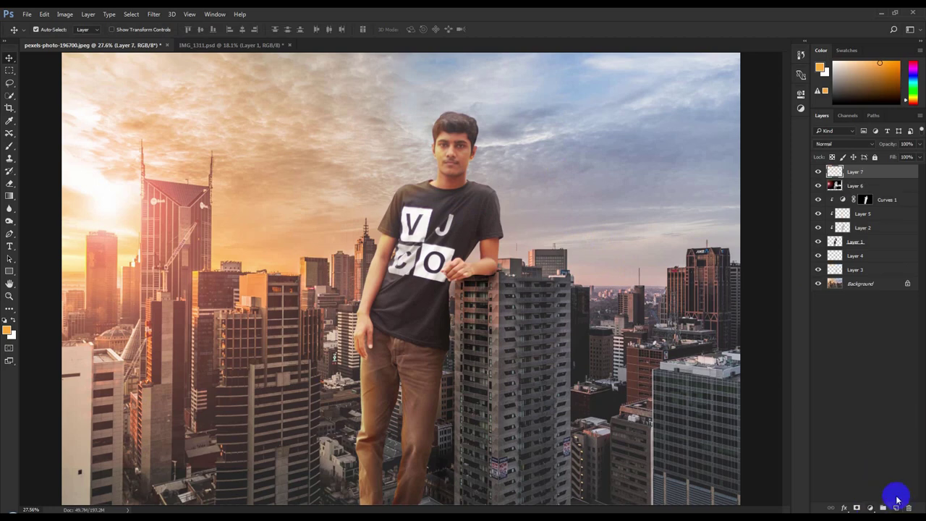
{"action": "left_click", "coordinate": [9, 145]}
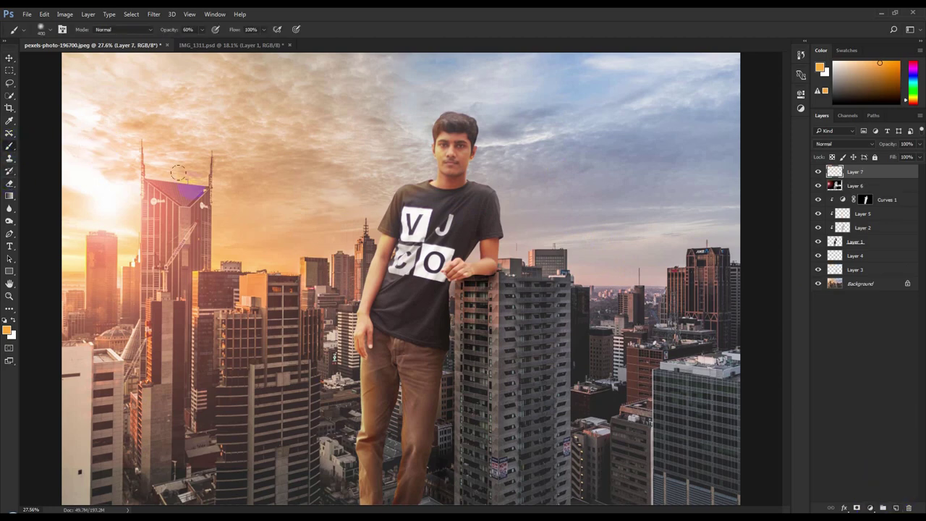
{"action": "left_click", "coordinate": [17, 330]}
{"action": "left_click", "coordinate": [15, 323]}
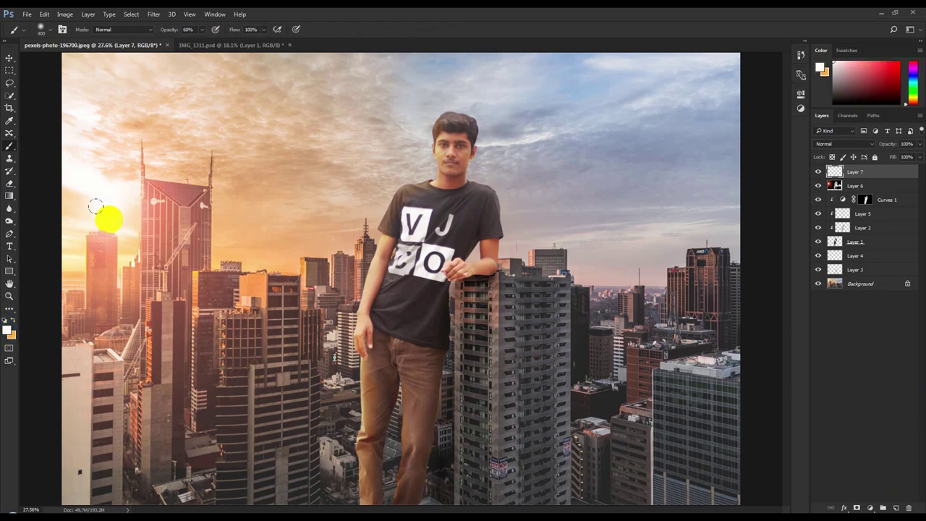
{"action": "left_click_drag", "start_coordinate": [90, 209], "coordinate": [87, 199]}
{"action": "left_click", "coordinate": [15, 322]}
{"action": "key", "text": "x"}
{"action": "key", "text": "v"}
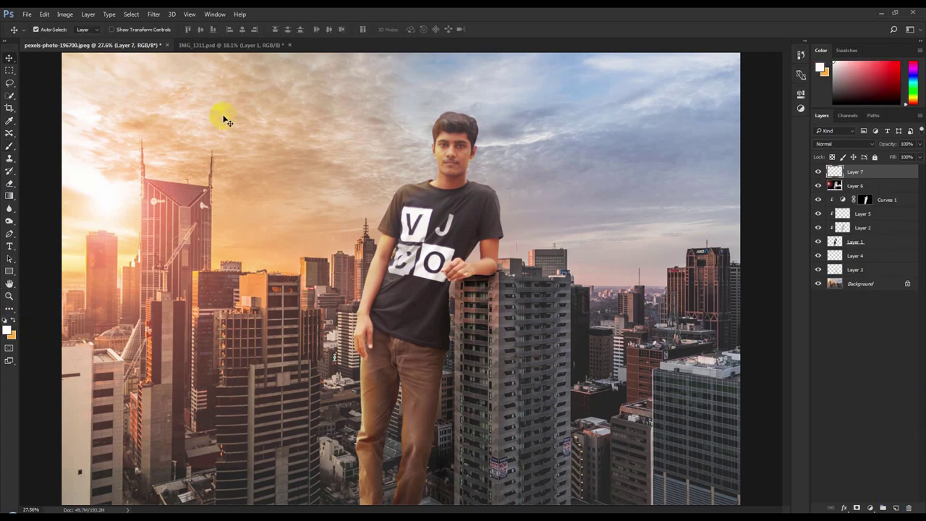
{"action": "left_click", "coordinate": [10, 145]}
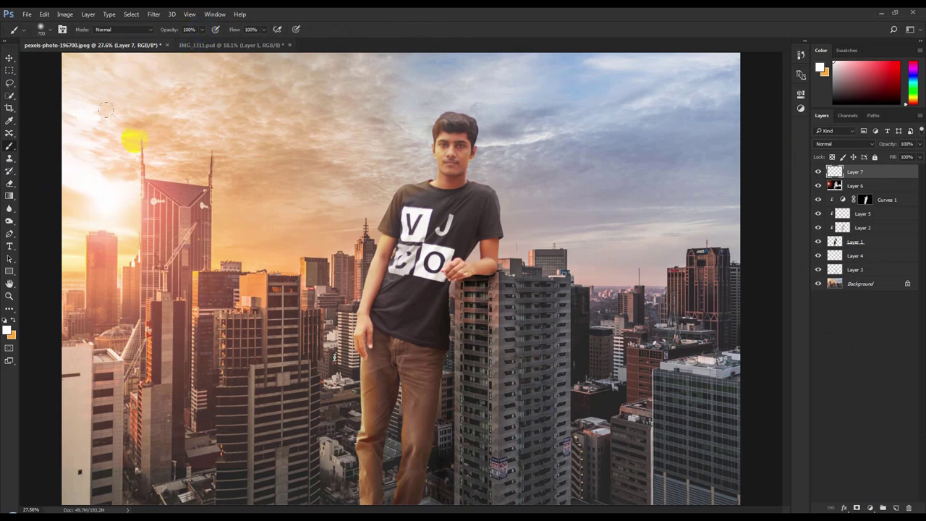
{"action": "left_click_drag", "start_coordinate": [82, 181], "coordinate": [143, 203]}
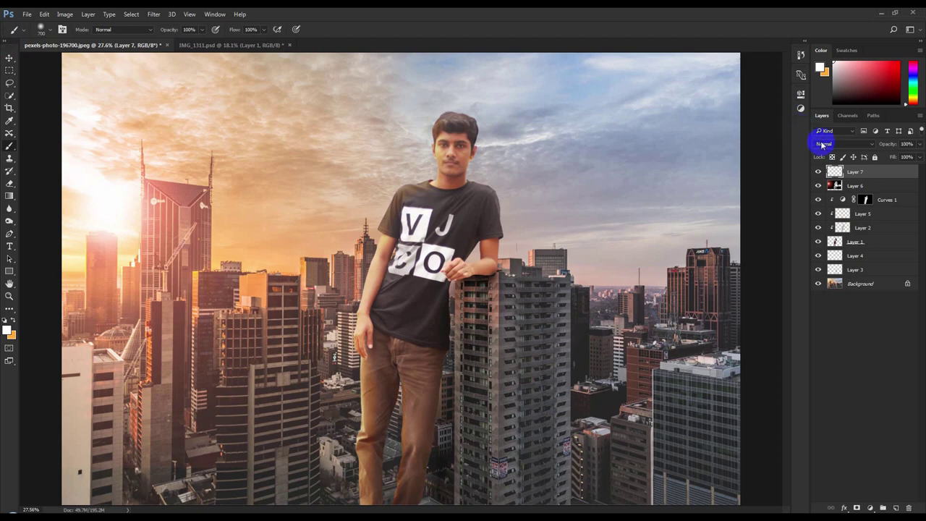
- Set Layer 7 to Overlay, then stretch the glow wider and nudge it slightly down
{"action": "left_click", "coordinate": [822, 144]}
{"action": "left_click", "coordinate": [818, 235]}
{"action": "key", "text": "ctrl+t"}
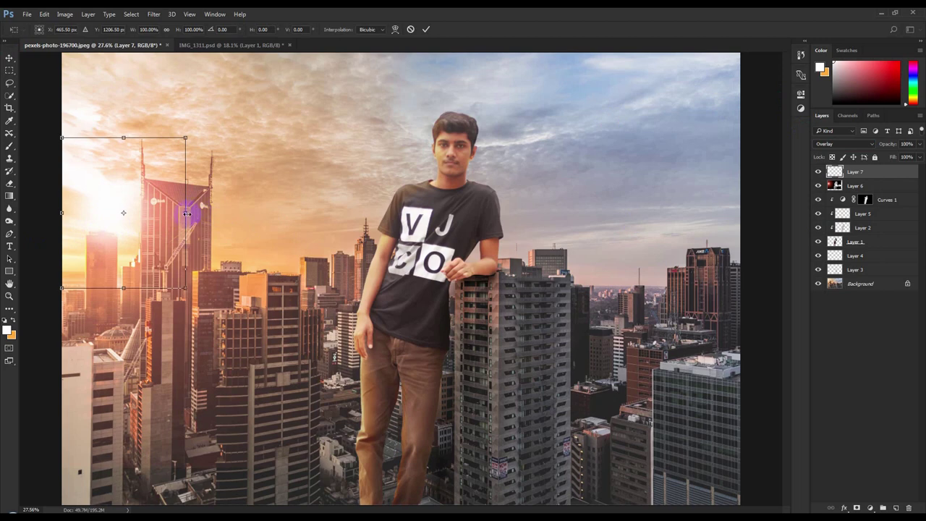
{"action": "left_click_drag", "start_coordinate": [185, 212], "coordinate": [233, 212]}
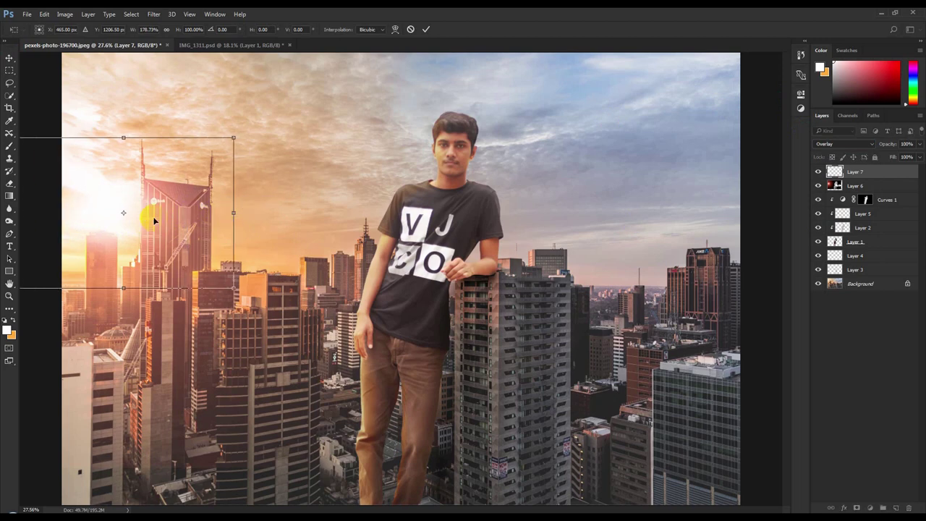
{"action": "left_click_drag", "start_coordinate": [132, 231], "coordinate": [127, 233]}
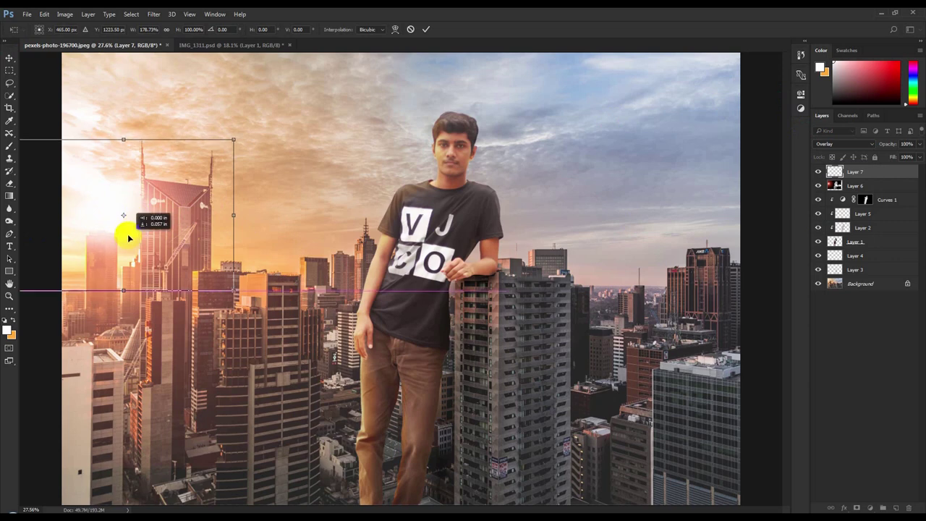
{"action": "left_click", "coordinate": [427, 29]}
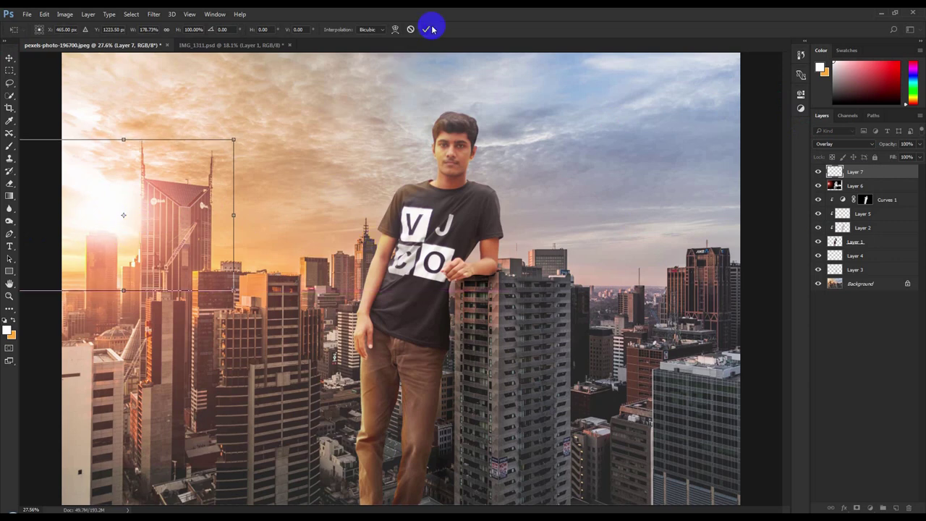
{"action": "left_click", "coordinate": [9, 59]}
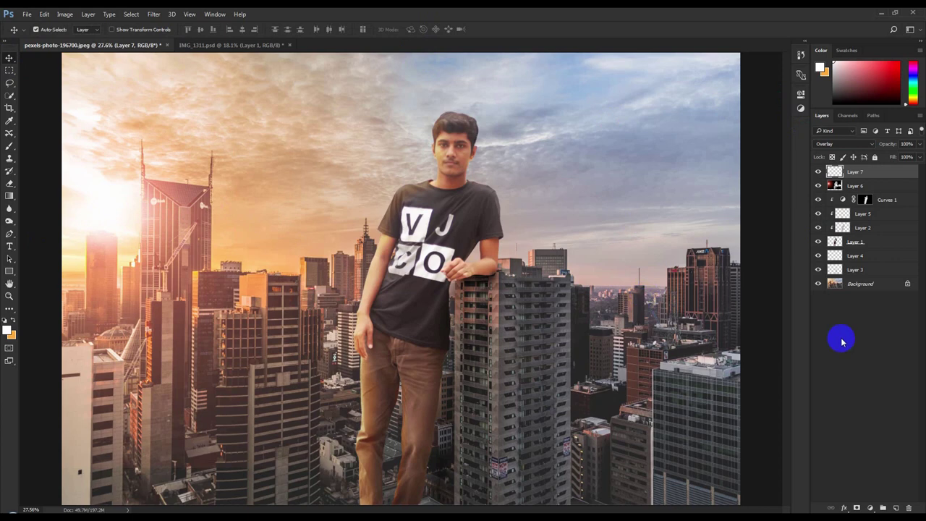
- Add a Curves 2 adjustment with an S-curve that deepens overall contrast
{"action": "left_click_drag", "start_coordinate": [861, 215], "coordinate": [848, 185]}
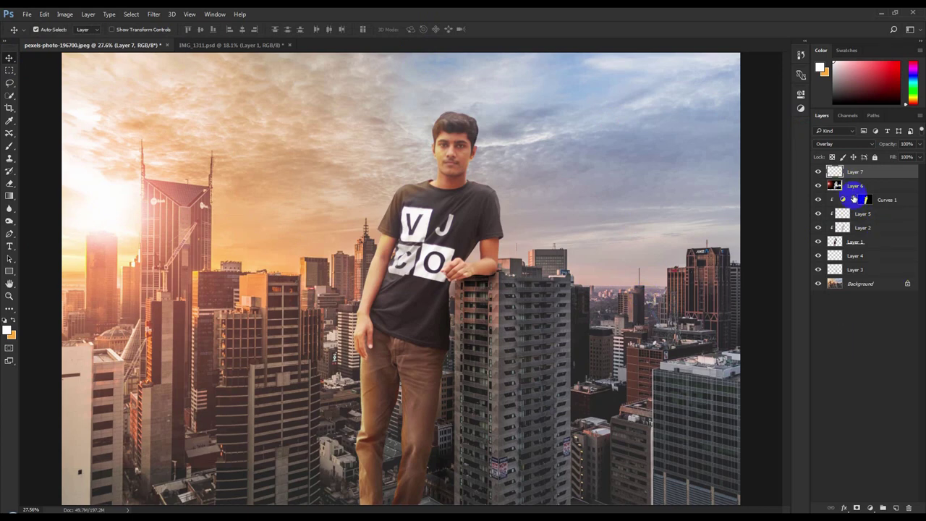
{"action": "left_click", "coordinate": [870, 508]}
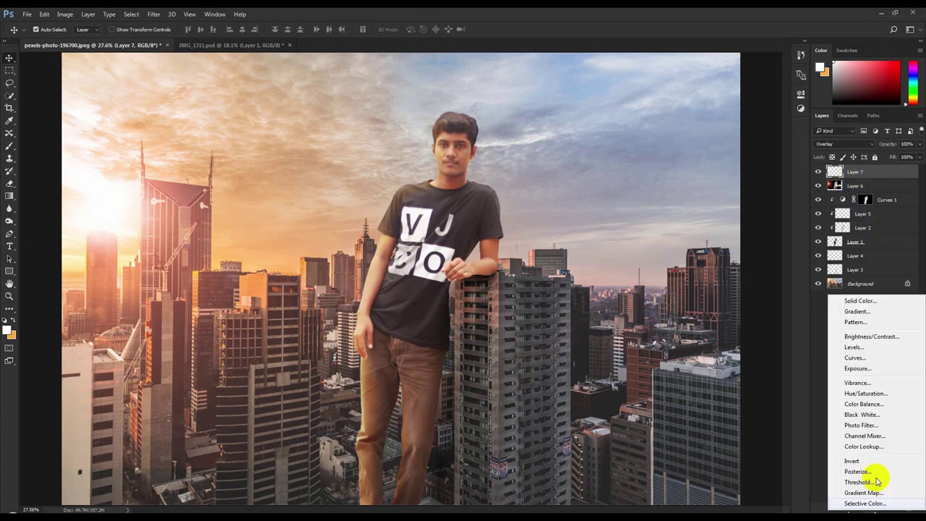
{"action": "left_click", "coordinate": [864, 358]}
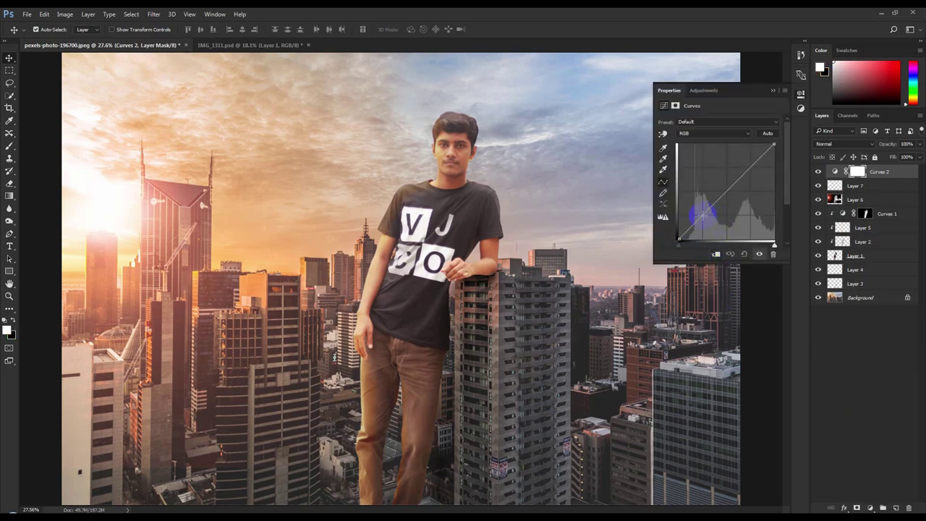
{"action": "left_click_drag", "start_coordinate": [702, 215], "coordinate": [703, 218]}
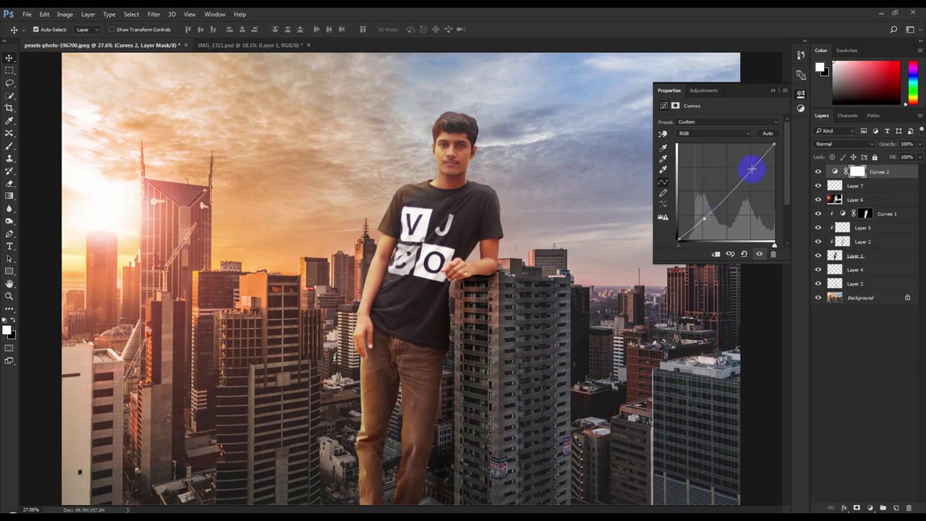
{"action": "left_click_drag", "start_coordinate": [752, 168], "coordinate": [748, 165]}
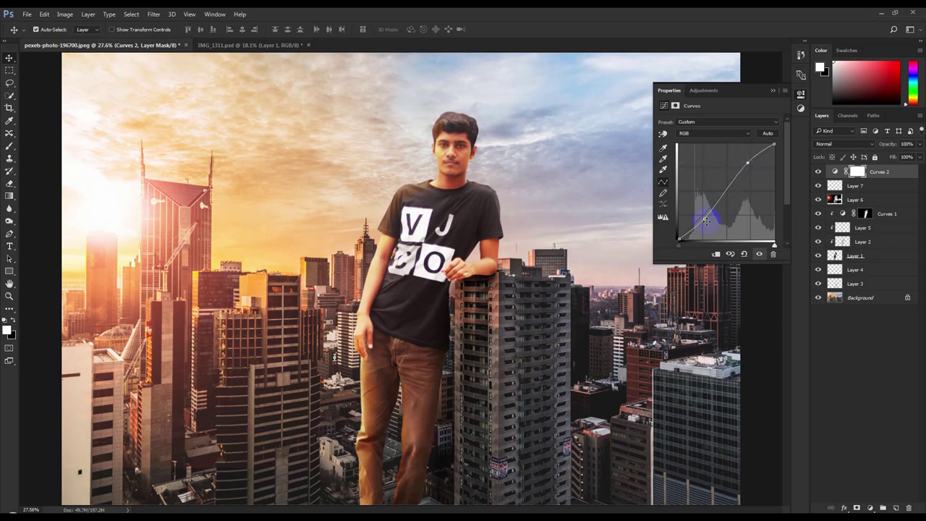
{"action": "left_click_drag", "start_coordinate": [704, 218], "coordinate": [705, 221]}
{"action": "left_click", "coordinate": [773, 89]}
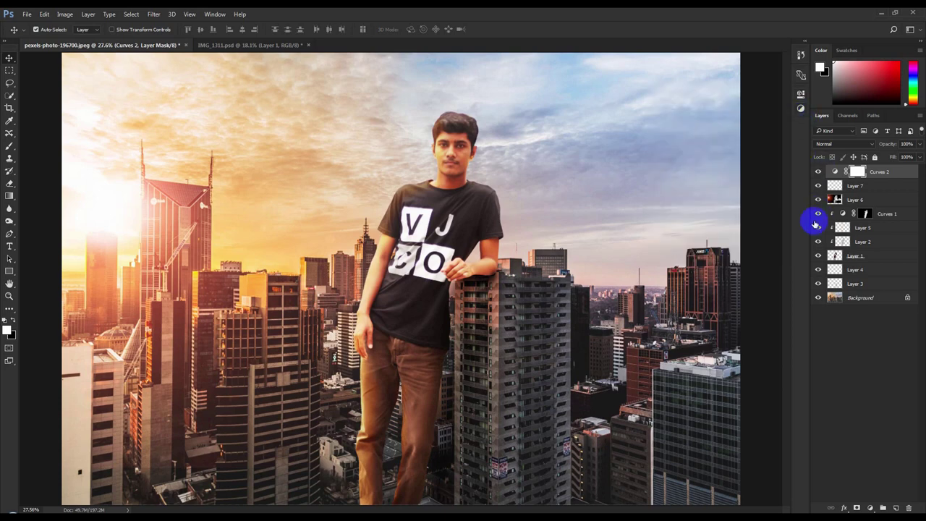
- Toggle Layer 2 and Layer 5 visibility to compare the man with and without them
{"action": "left_click", "coordinate": [817, 241]}
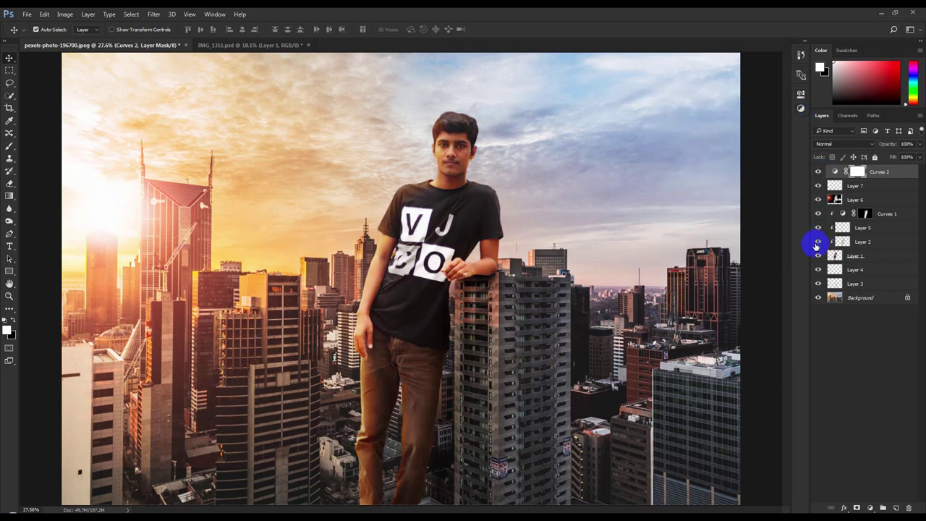
{"action": "left_click", "coordinate": [817, 242]}
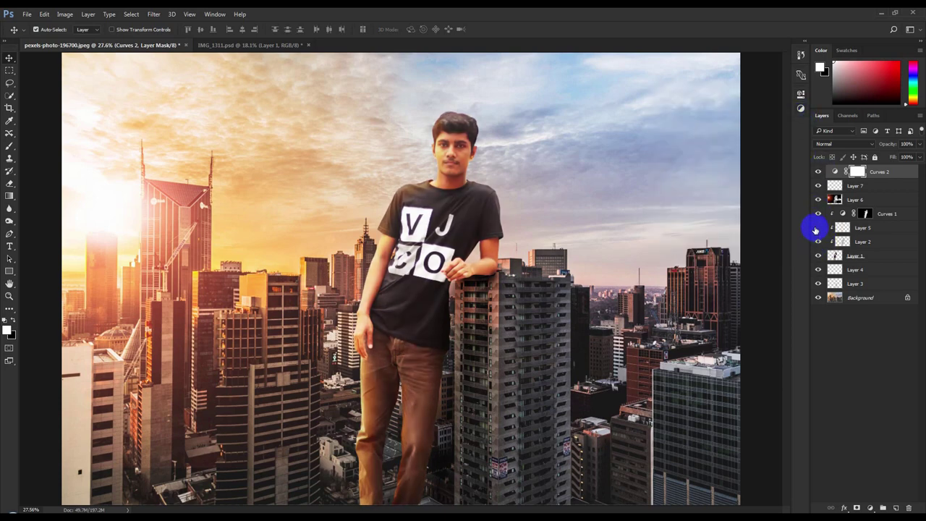
{"action": "left_click", "coordinate": [817, 227]}
{"action": "left_click", "coordinate": [818, 227]}
- Lower Layer 2's opacity to 10% and compare it toggled on and off
{"action": "left_click", "coordinate": [875, 244]}
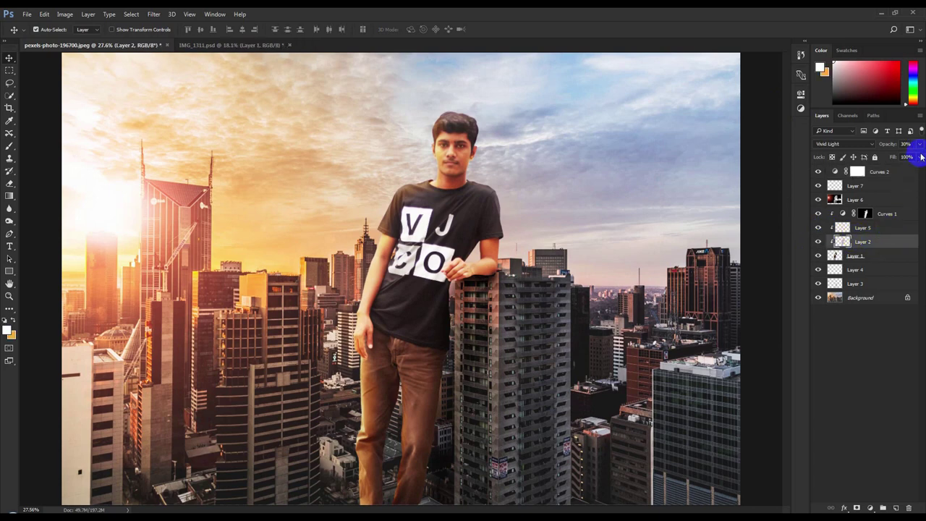
{"action": "left_click", "coordinate": [917, 145]}
{"action": "left_click", "coordinate": [906, 144]}
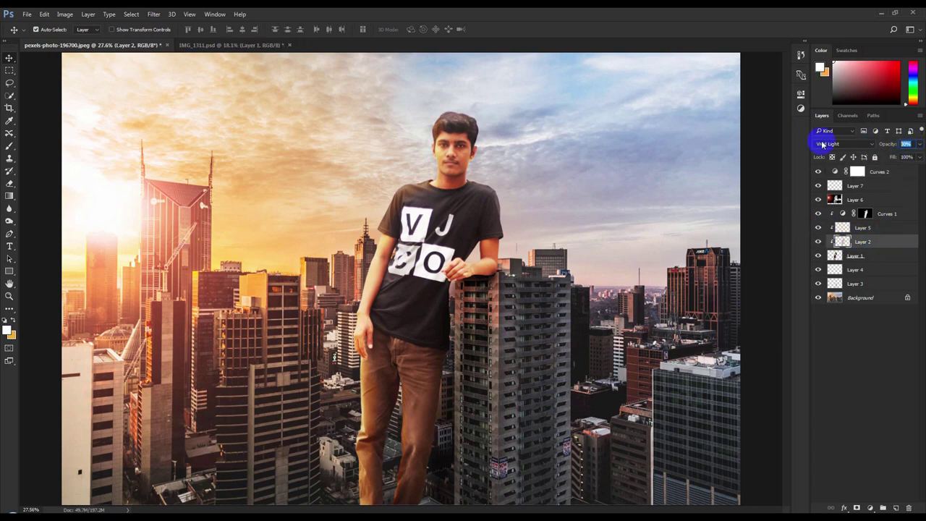
{"action": "type", "text": "10"}
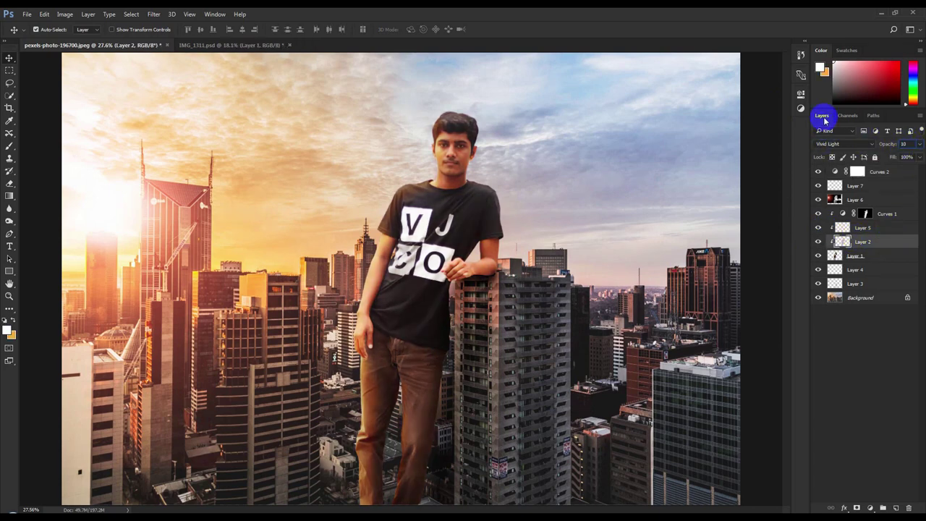
{"action": "left_click", "coordinate": [818, 242]}
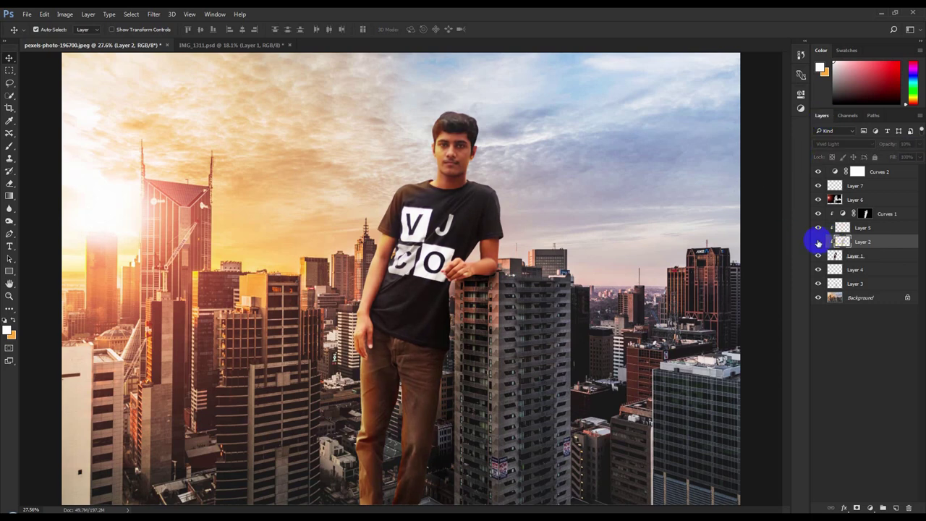
{"action": "left_click", "coordinate": [819, 244]}
{"action": "left_click", "coordinate": [818, 243]}
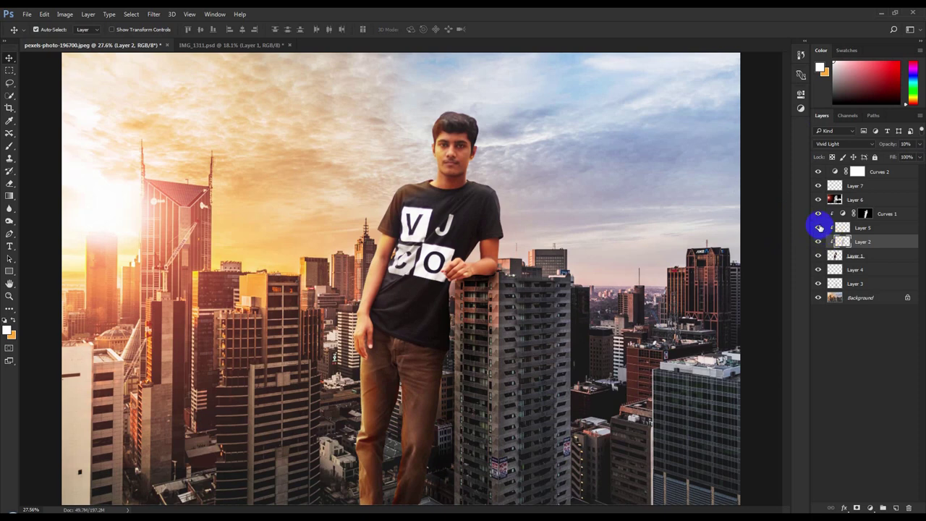
{"action": "left_click", "coordinate": [819, 228]}
{"action": "left_click", "coordinate": [818, 227]}
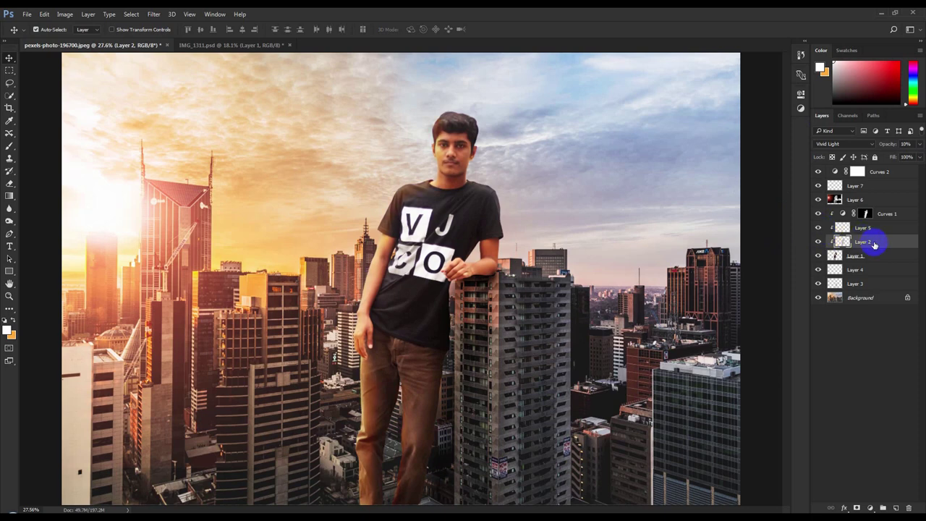
- Lower Layer 5's opacity to 10% and compare it toggled on and off
{"action": "left_click", "coordinate": [908, 144]}
{"action": "type", "text": "30"}
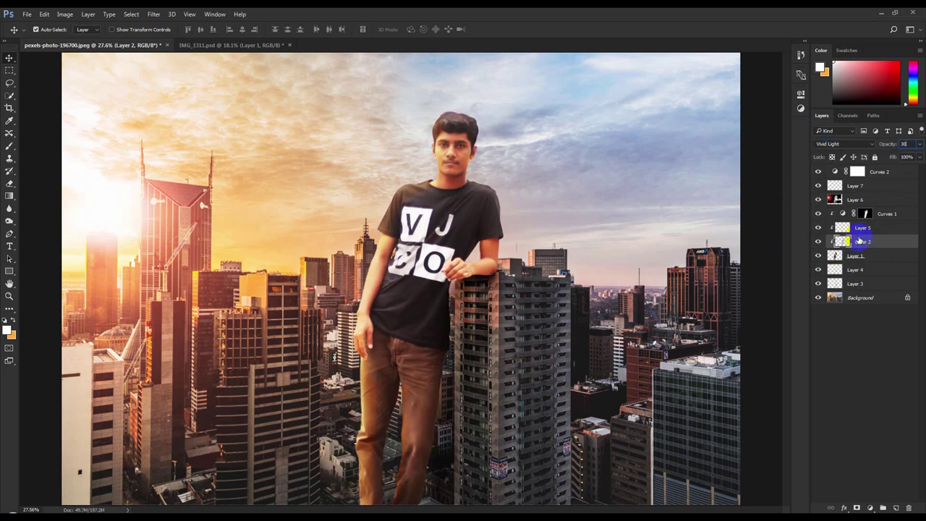
{"action": "left_click", "coordinate": [863, 227]}
{"action": "left_click", "coordinate": [905, 143]}
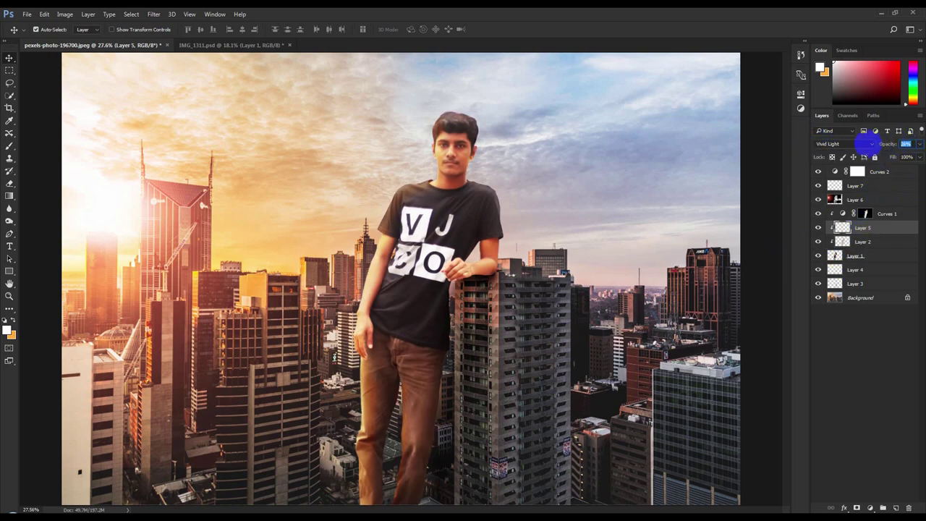
{"action": "type", "text": "10"}
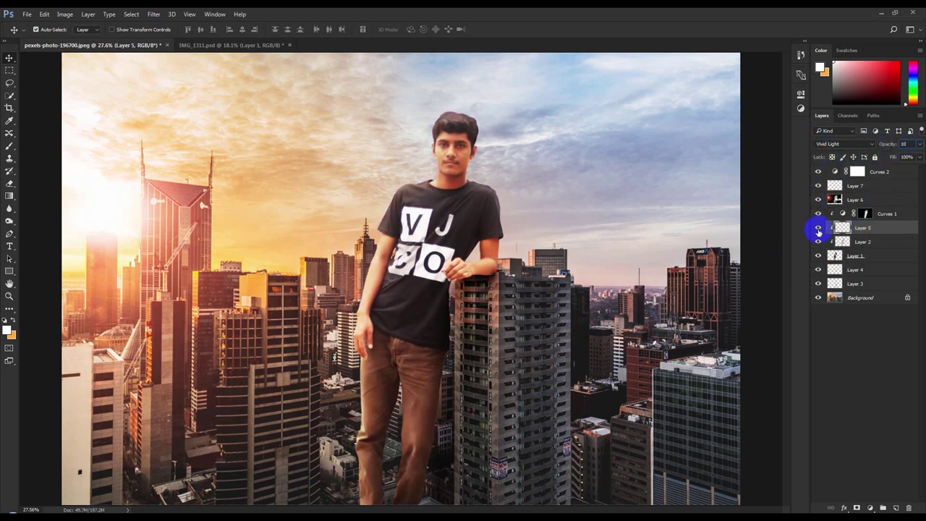
{"action": "left_click", "coordinate": [818, 229]}
{"action": "left_click", "coordinate": [818, 229]}
{"action": "left_click", "coordinate": [818, 229]}
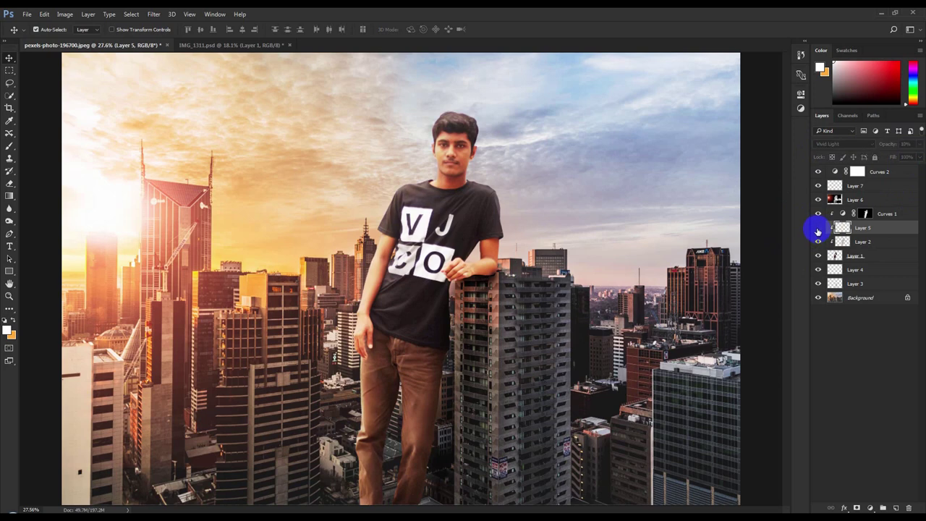
{"action": "left_click", "coordinate": [818, 229]}
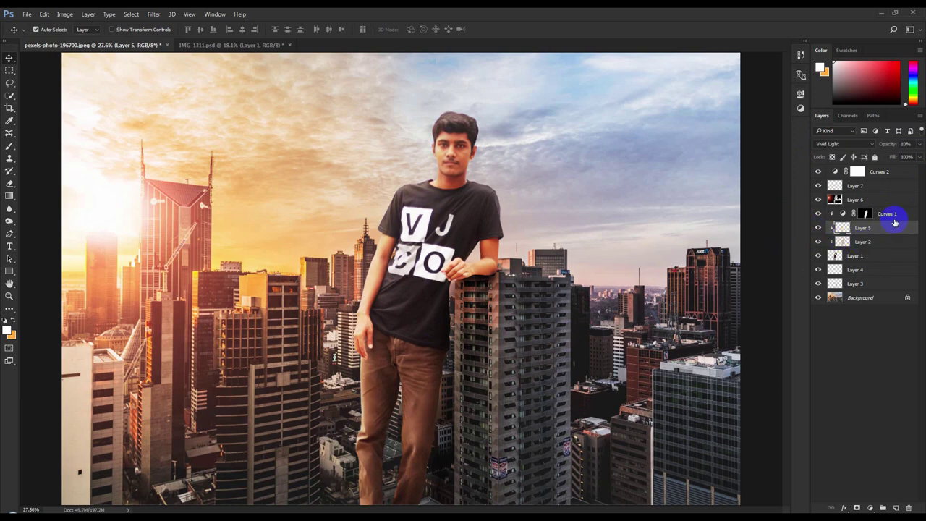
{"action": "left_click", "coordinate": [914, 142]}
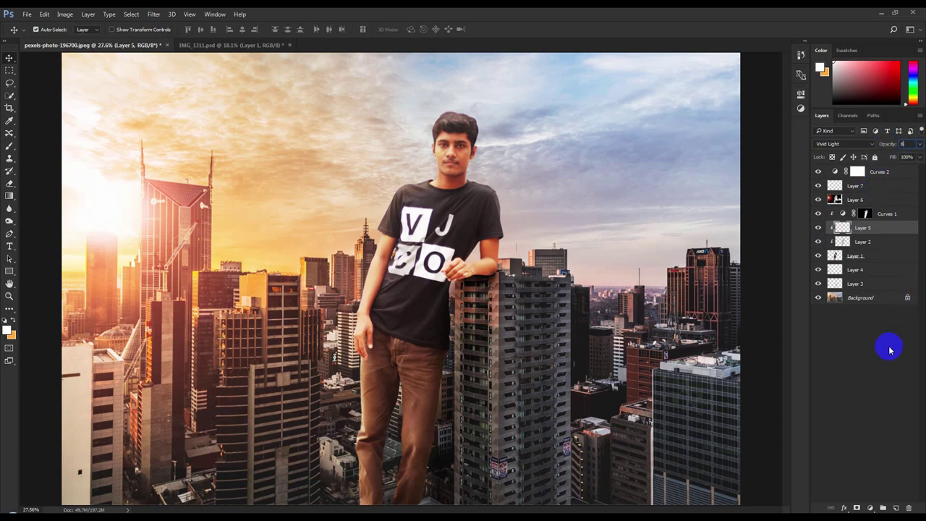
- Deselect all layers and toggle Curves 1 to compare brightness
{"action": "left_click", "coordinate": [888, 346]}
{"action": "left_click", "coordinate": [820, 215]}
{"action": "left_click", "coordinate": [819, 215]}
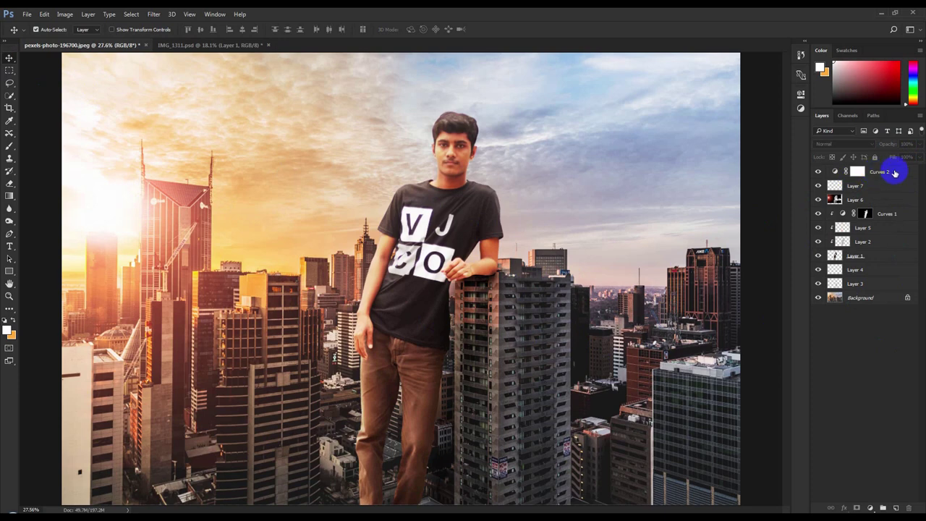
- Add a gradient fill layer above Curves 2 using a transparent gradient preset
{"action": "left_click", "coordinate": [858, 176]}
{"action": "left_click", "coordinate": [871, 507]}
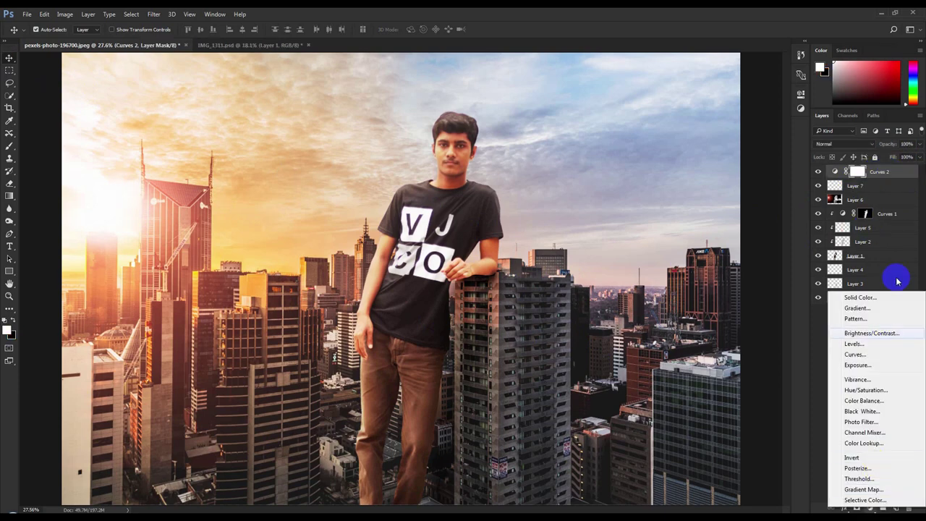
{"action": "left_click", "coordinate": [859, 306]}
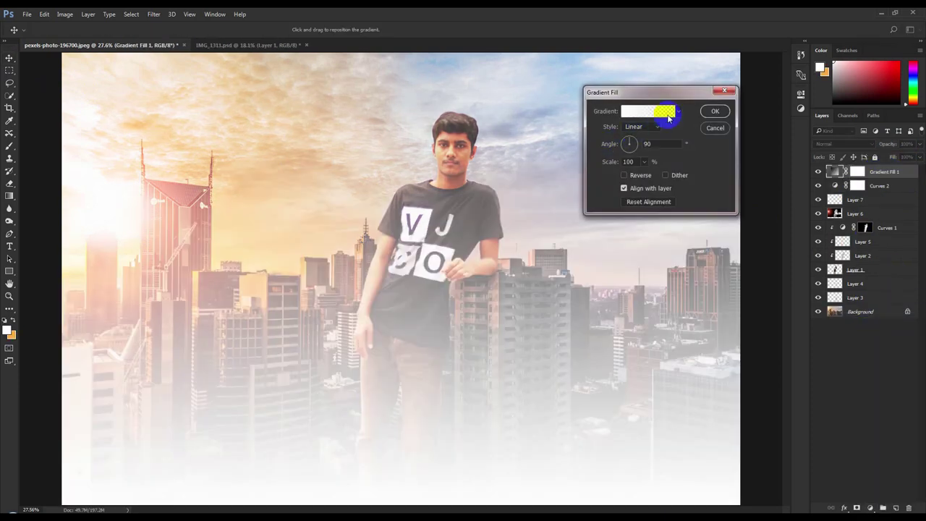
{"action": "left_click", "coordinate": [658, 111]}
{"action": "left_click", "coordinate": [561, 141]}
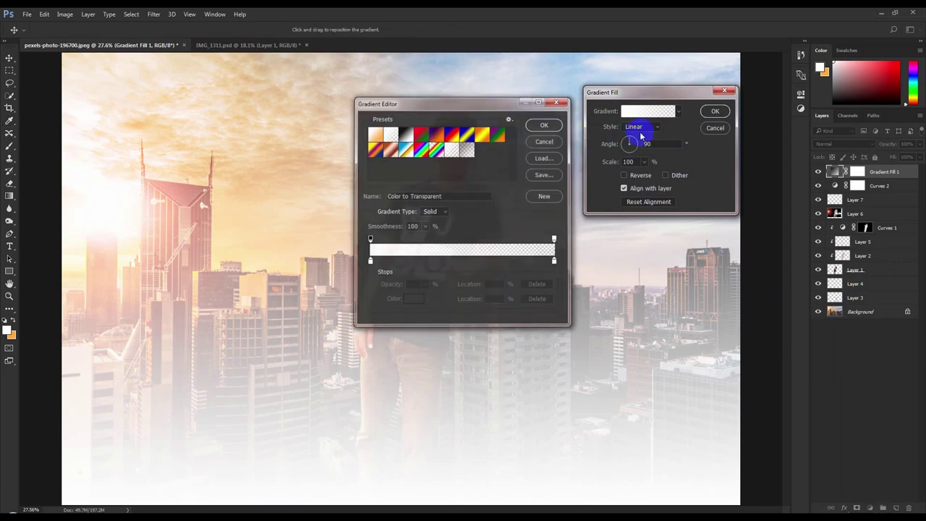
{"action": "left_click", "coordinate": [651, 112]}
{"action": "left_click", "coordinate": [468, 150]}
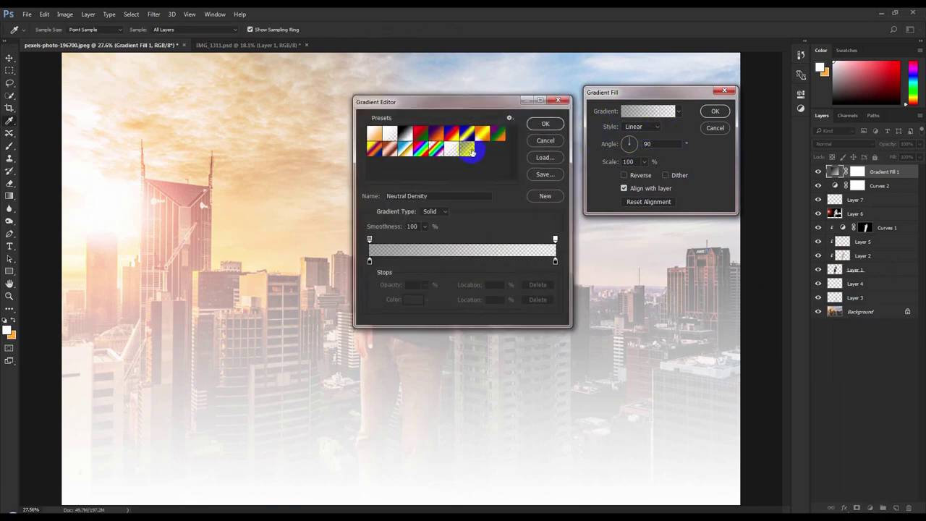
{"action": "left_click", "coordinate": [545, 124]}
- Make the gradient radial and reversed, entering a value of 200
{"action": "left_click", "coordinate": [646, 126]}
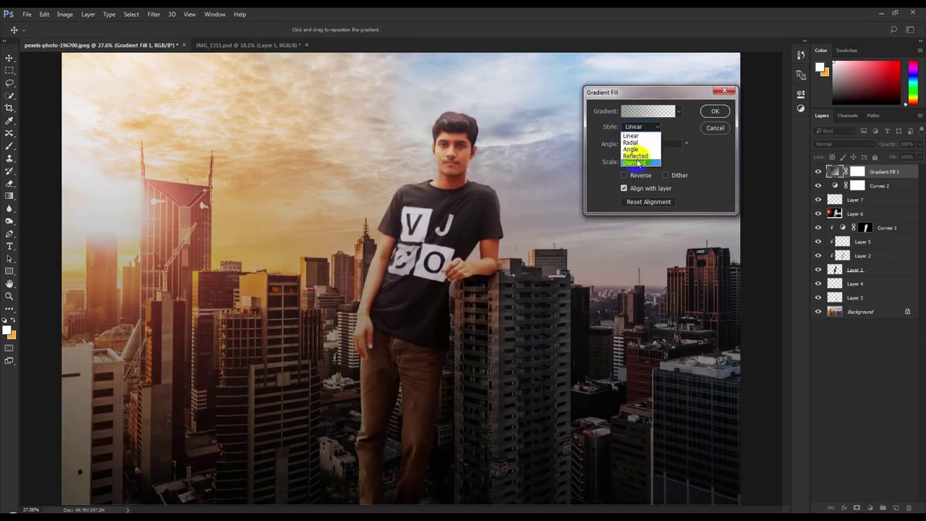
{"action": "left_click", "coordinate": [636, 139]}
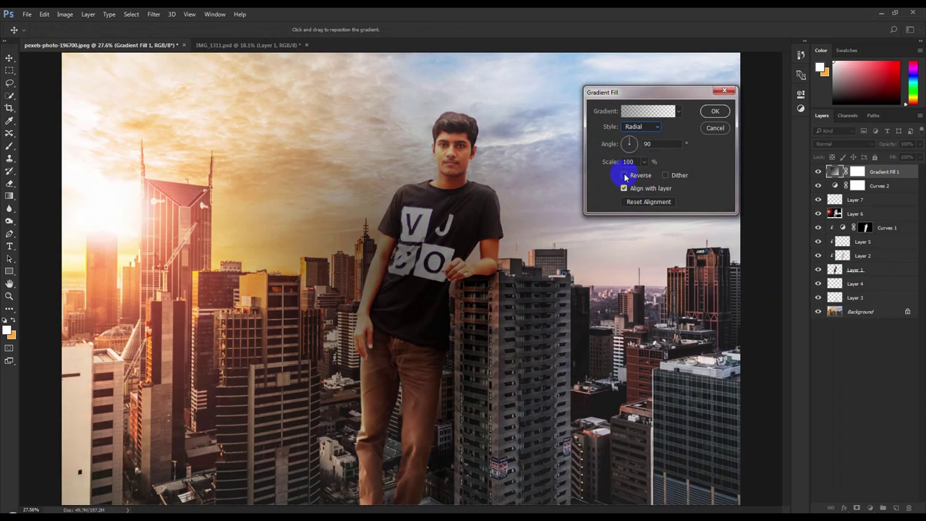
{"action": "left_click", "coordinate": [624, 175]}
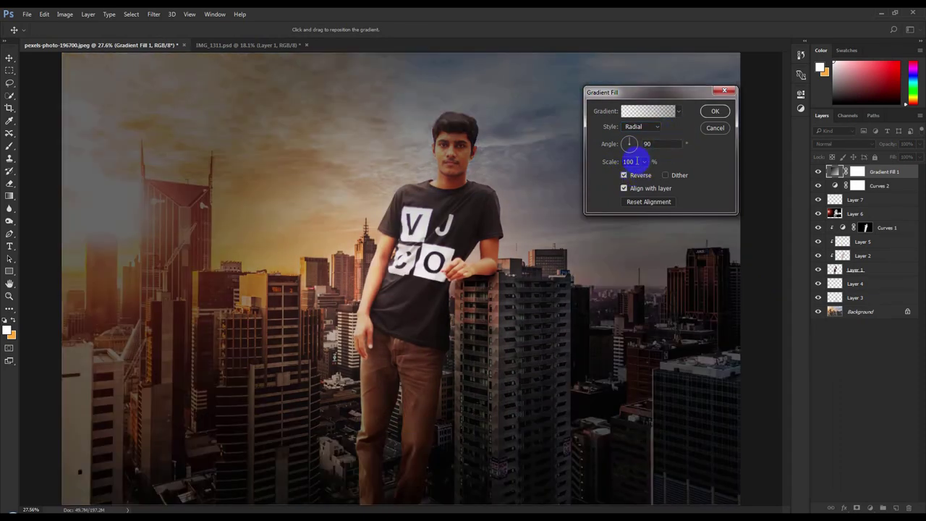
{"action": "type", "text": "200"}
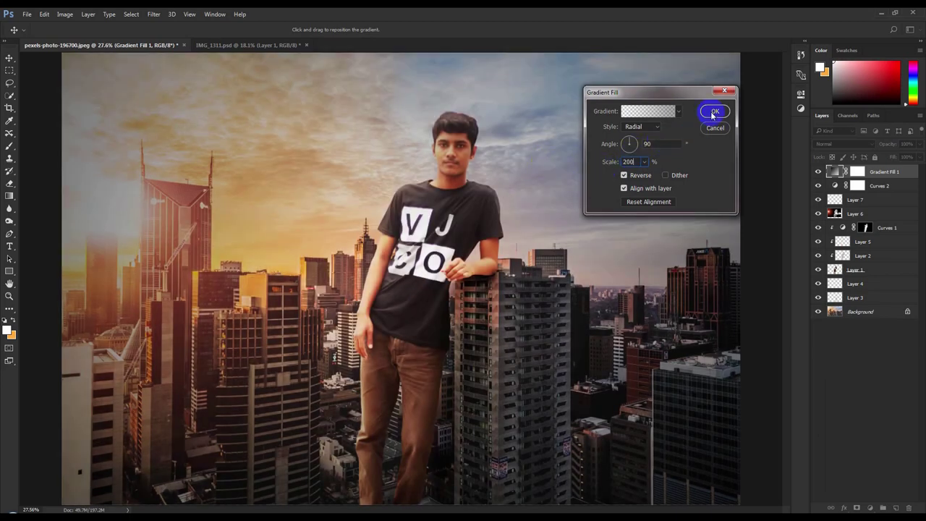
{"action": "left_click", "coordinate": [713, 112]}
- Blend Gradient Fill 1 in Soft Light and compare it toggled on and off
{"action": "left_click", "coordinate": [828, 144]}
{"action": "left_click", "coordinate": [821, 246]}
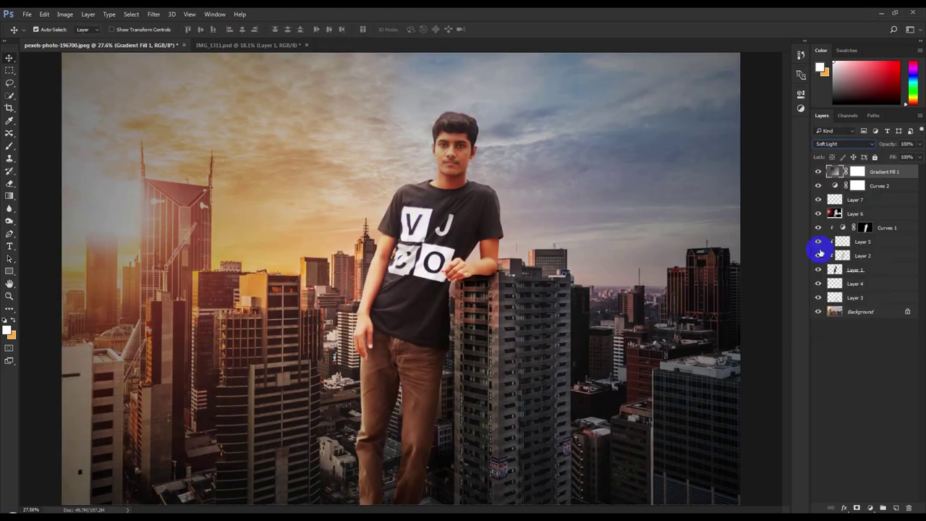
{"action": "left_click", "coordinate": [819, 172]}
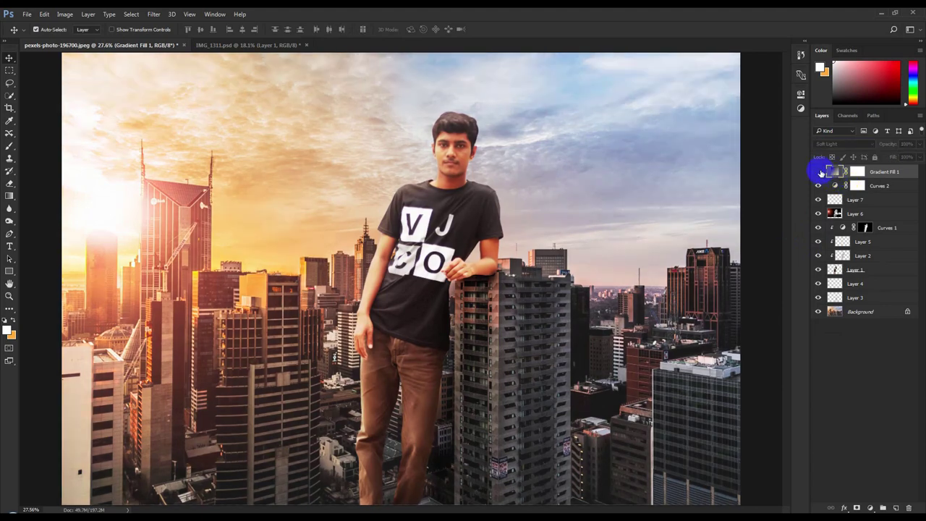
{"action": "left_click", "coordinate": [819, 171]}
{"action": "left_click", "coordinate": [819, 172]}
{"action": "left_click", "coordinate": [819, 172]}
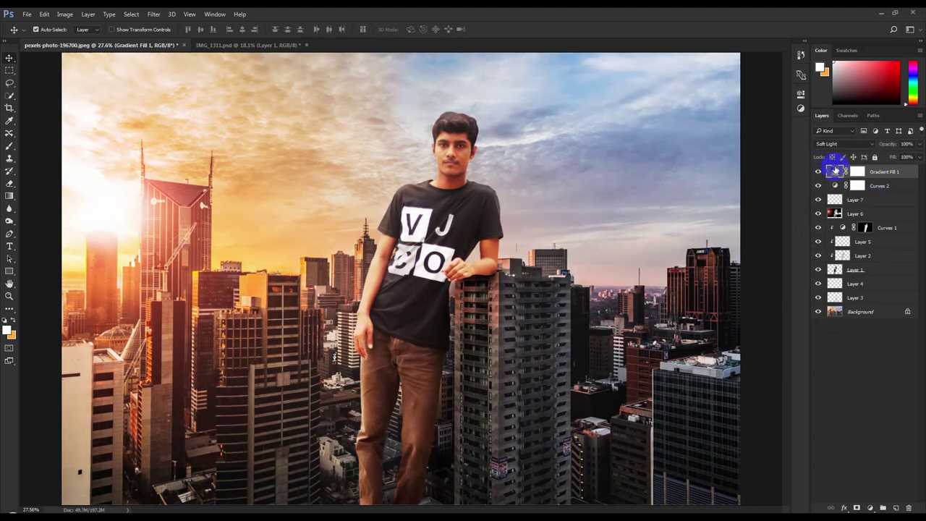
- Enlarge Gradient Fill 1's radial scale and apply the change
{"action": "double_click", "coordinate": [835, 170]}
{"action": "left_click", "coordinate": [644, 162]}
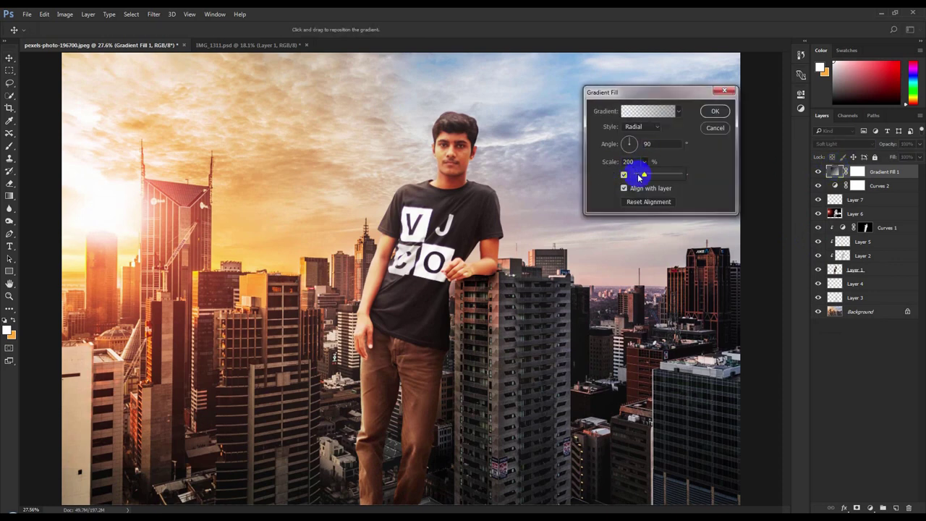
{"action": "left_click_drag", "start_coordinate": [638, 176], "coordinate": [644, 175]}
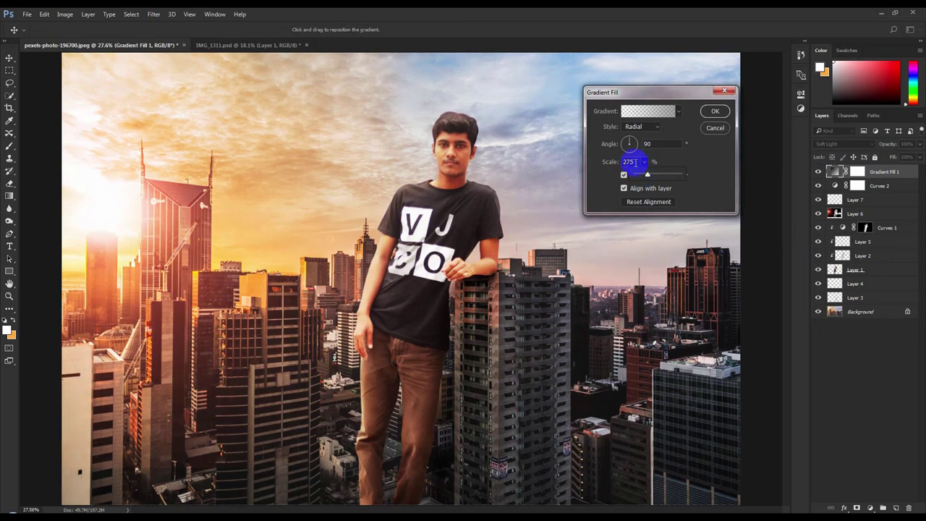
{"action": "left_click", "coordinate": [635, 162]}
{"action": "type", "text": "200"}
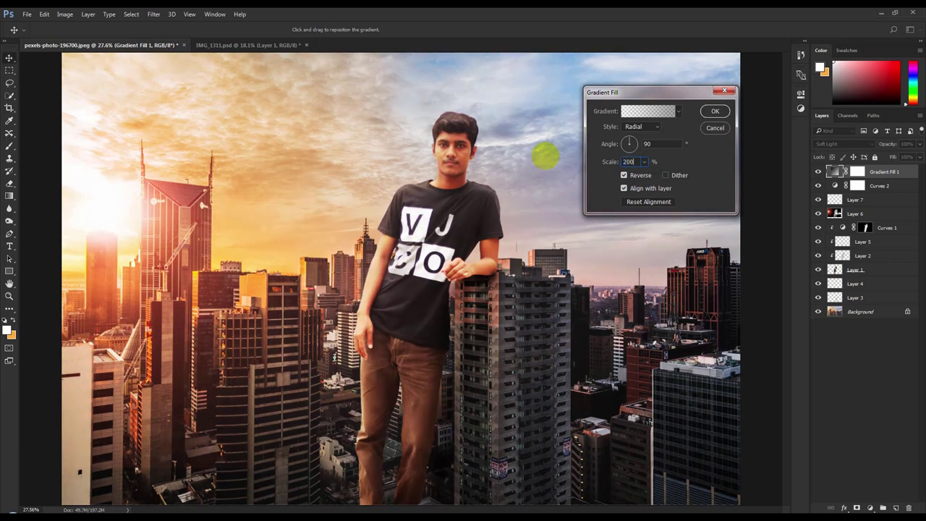
{"action": "key", "text": "Return"}
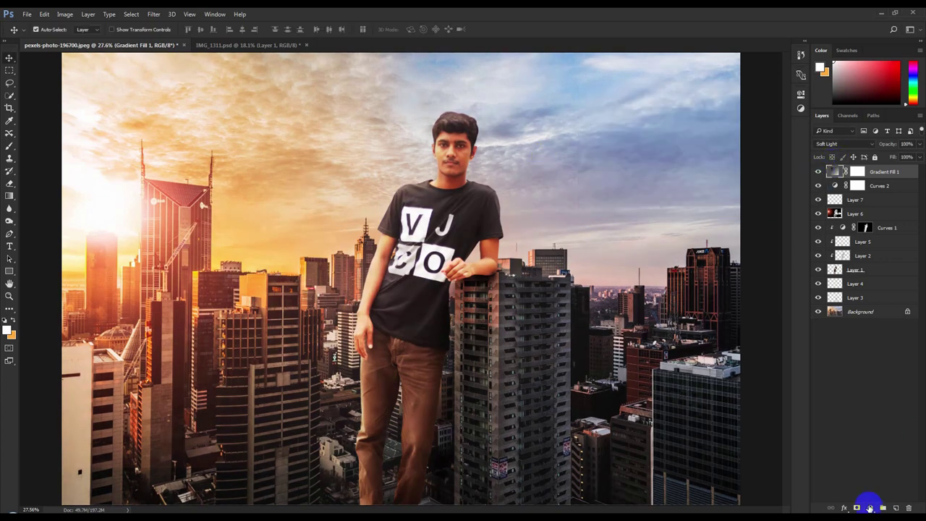
- Add Gradient Fill 2 with white haze fading up from the bottom
{"action": "left_click", "coordinate": [870, 508]}
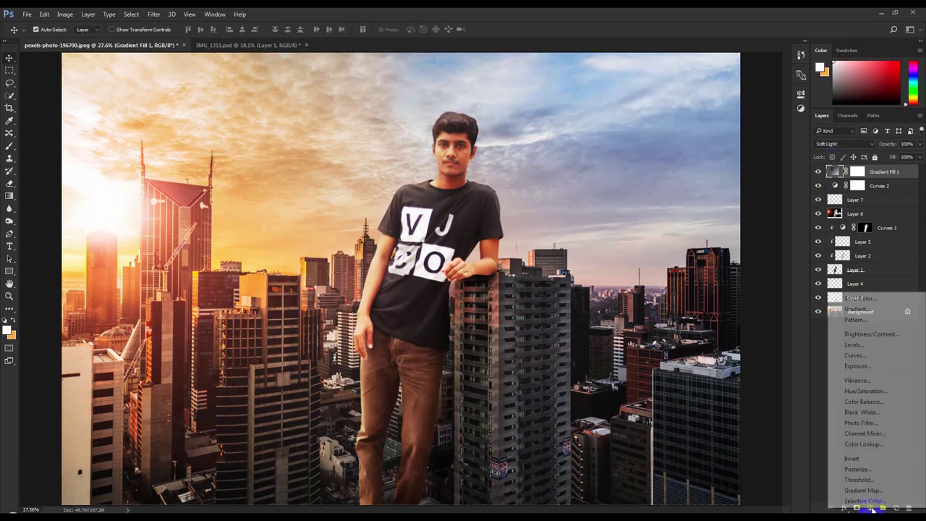
{"action": "left_click", "coordinate": [857, 308]}
{"action": "mouse_move", "coordinate": [427, 378]}
{"action": "left_mouse_down"}
{"action": "mouse_move", "coordinate": [390, 329]}
{"action": "mouse_move", "coordinate": [448, 346]}
{"action": "mouse_move", "coordinate": [450, 333]}
{"action": "mouse_move", "coordinate": [486, 316]}
{"action": "left_mouse_up"}
{"action": "left_click", "coordinate": [715, 112]}
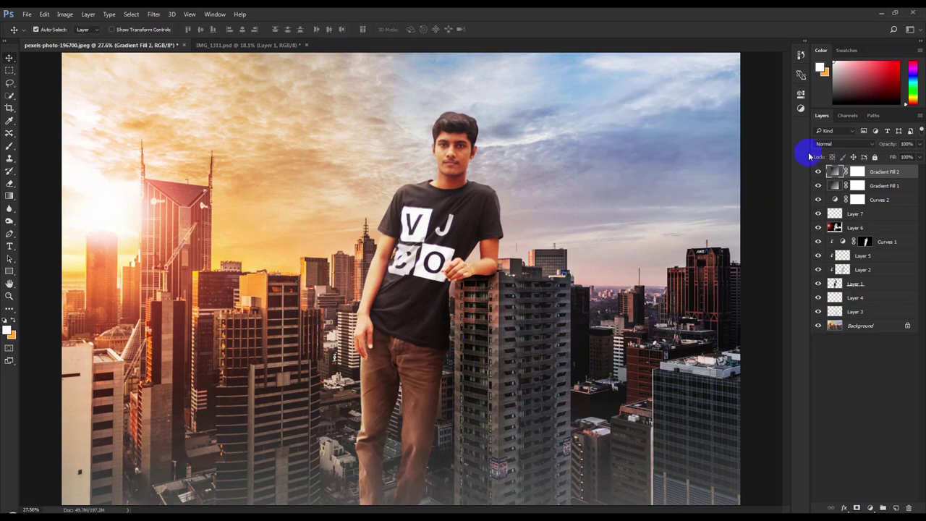
{"action": "left_click", "coordinate": [871, 509]}
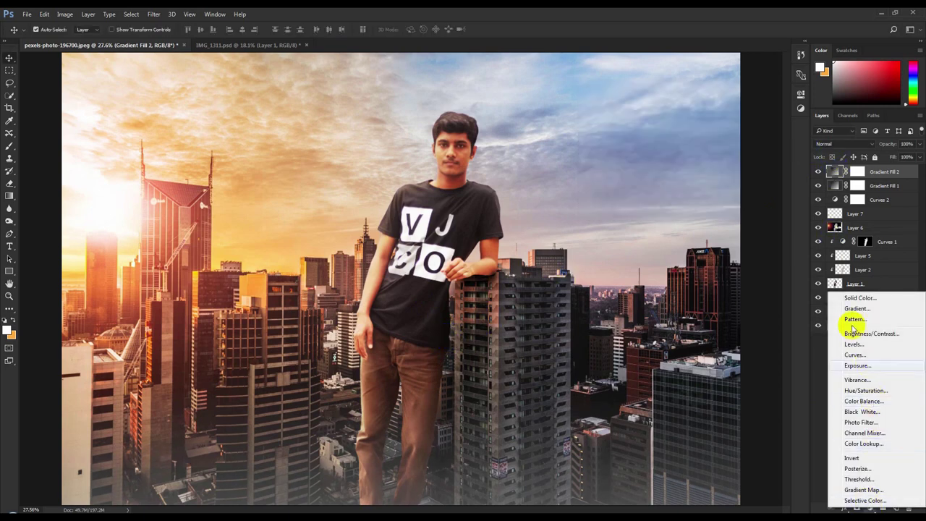
- Add a Vibrance adjustment layer and raise the vibrance
{"action": "left_click", "coordinate": [895, 382]}
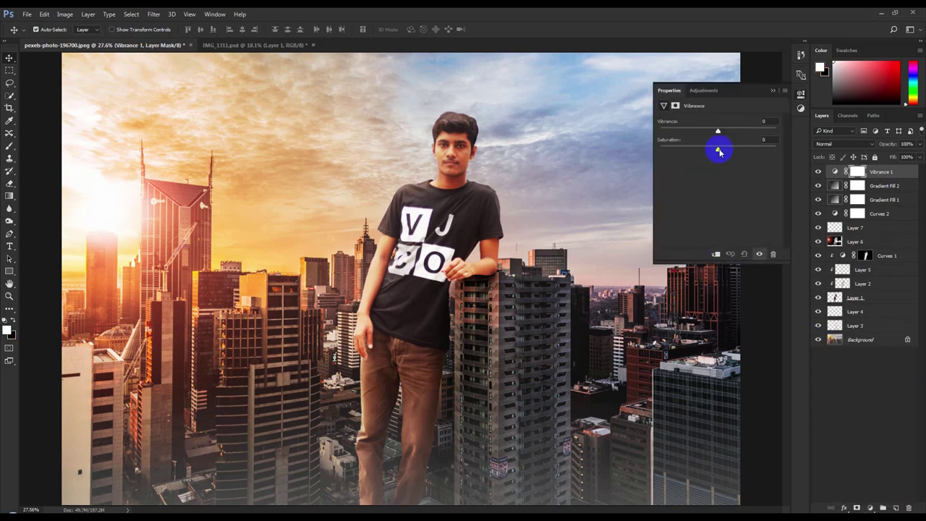
{"action": "mouse_move", "coordinate": [718, 131]}
{"action": "left_mouse_down"}
{"action": "mouse_move", "coordinate": [778, 139]}
{"action": "mouse_move", "coordinate": [758, 142]}
{"action": "left_mouse_up"}
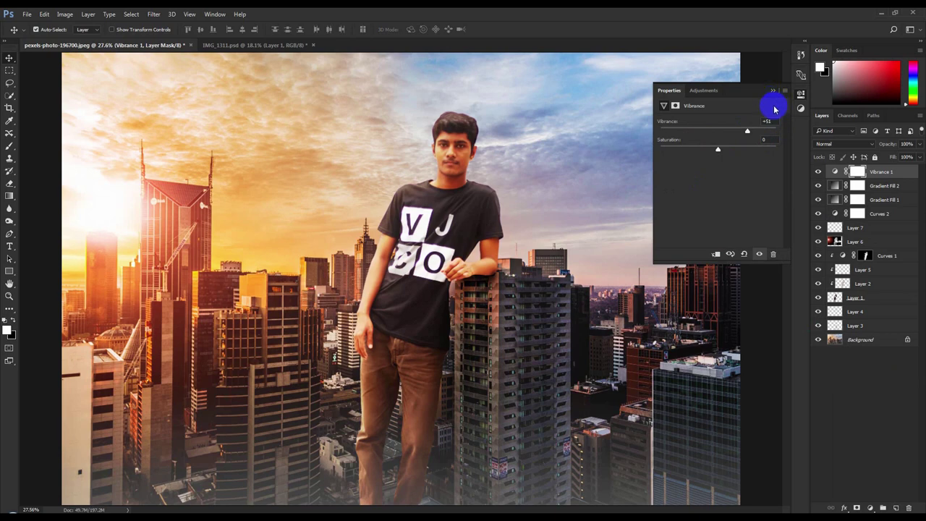
{"action": "left_click", "coordinate": [767, 122]}
{"action": "left_click", "coordinate": [748, 130]}
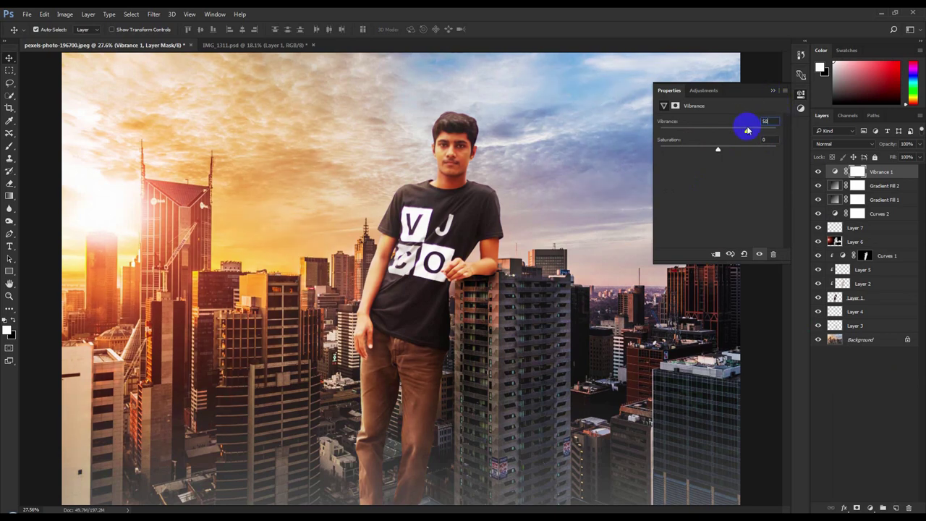
{"action": "left_click", "coordinate": [773, 90]}
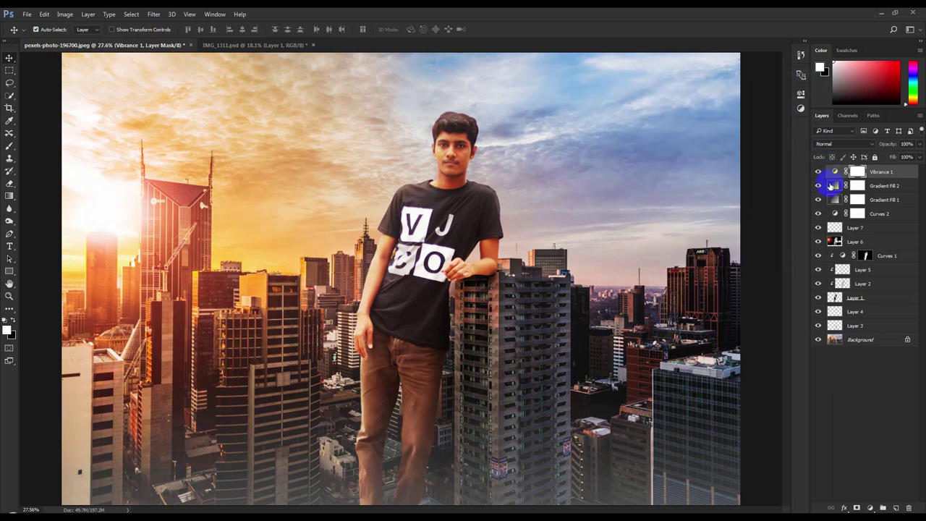
- Toggle Vibrance 1 to compare, then increase vibrance further to +75
{"action": "left_click", "coordinate": [819, 174]}
{"action": "left_click", "coordinate": [818, 174]}
{"action": "left_click", "coordinate": [819, 174]}
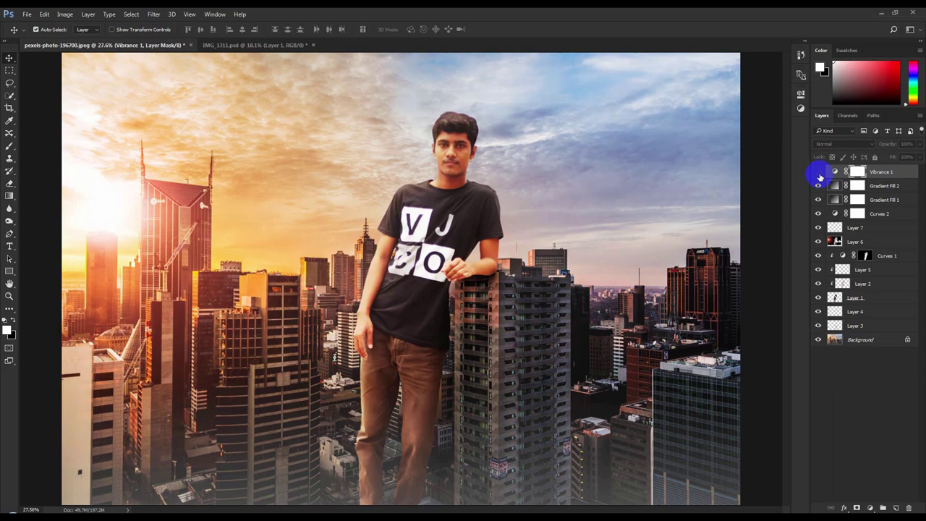
{"action": "left_click", "coordinate": [819, 173]}
{"action": "left_click", "coordinate": [818, 174]}
{"action": "left_click", "coordinate": [818, 172]}
{"action": "left_click", "coordinate": [837, 172]}
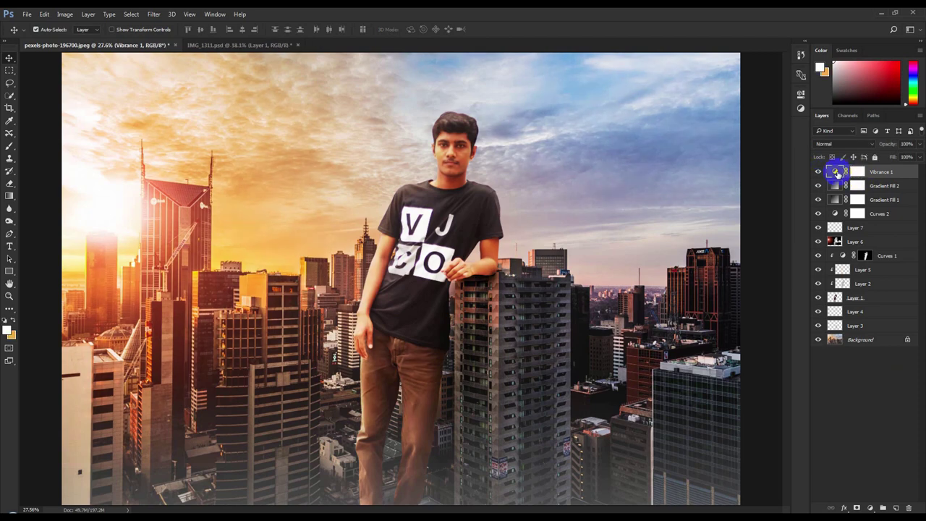
{"action": "left_click", "coordinate": [837, 174]}
{"action": "left_click", "coordinate": [748, 131]}
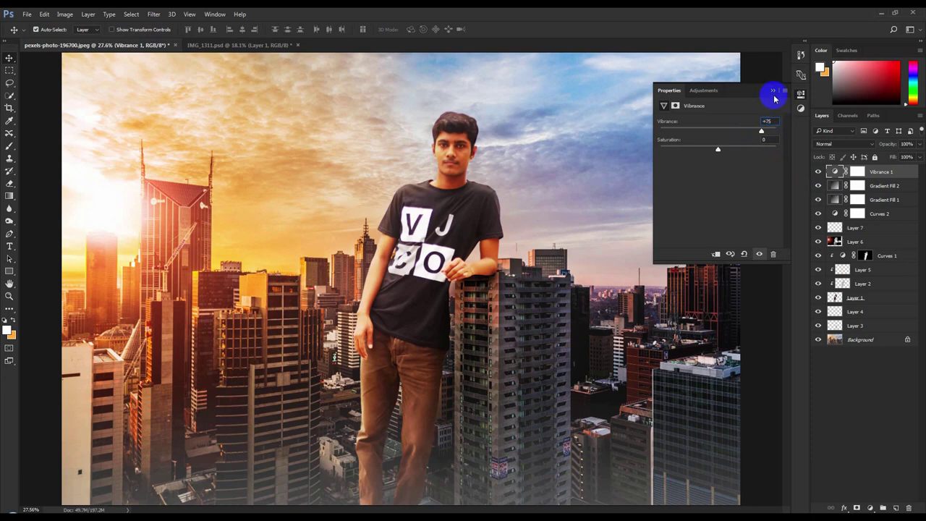
{"action": "left_click", "coordinate": [772, 91]}
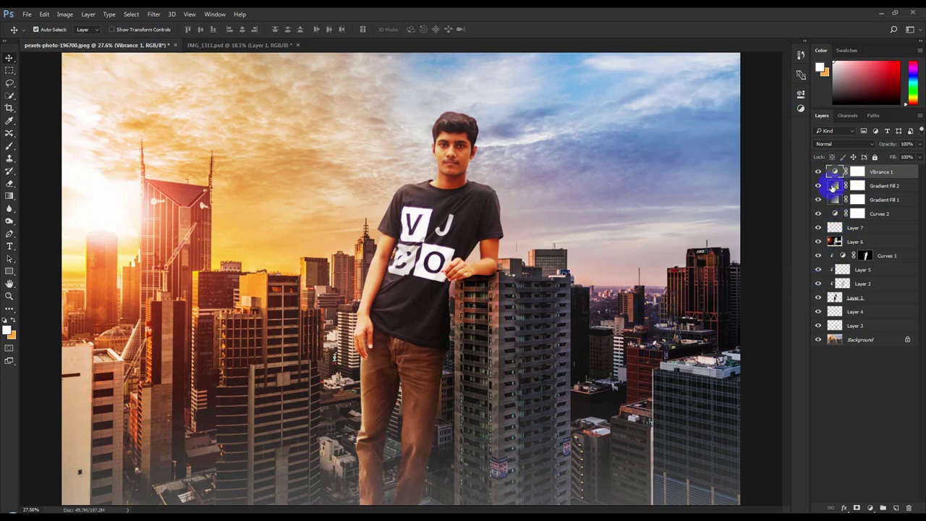
- Reopen Gradient Fill 1's settings, radial at 407% scale
{"action": "left_click", "coordinate": [834, 186]}
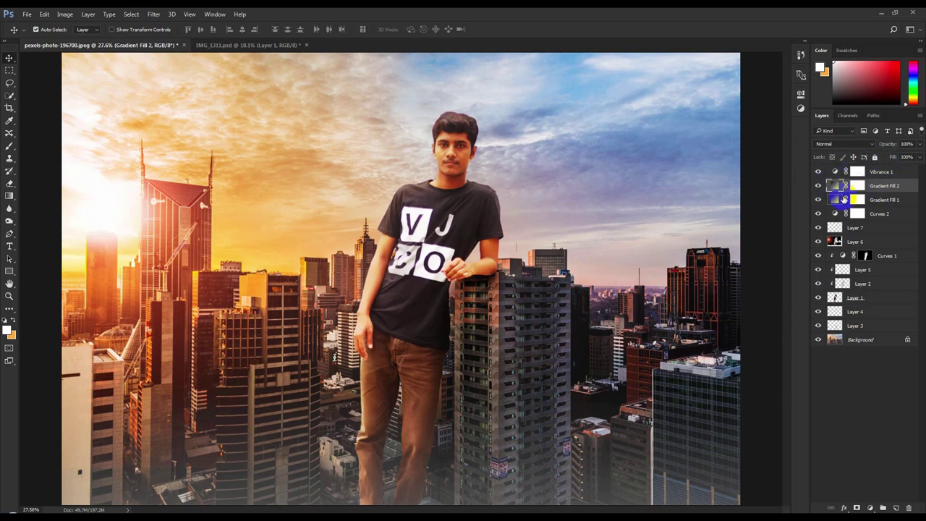
{"action": "left_click", "coordinate": [837, 203]}
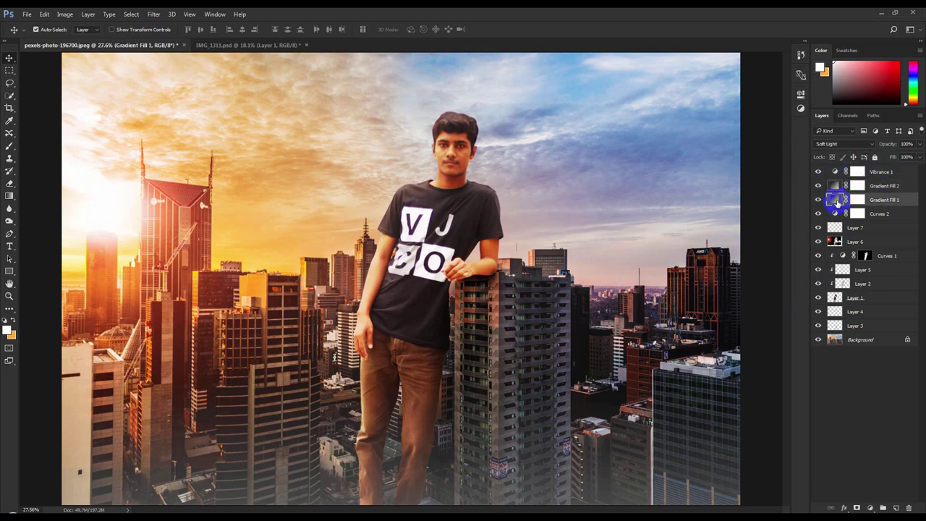
{"action": "double_click", "coordinate": [837, 203]}
{"action": "left_click", "coordinate": [644, 162]}
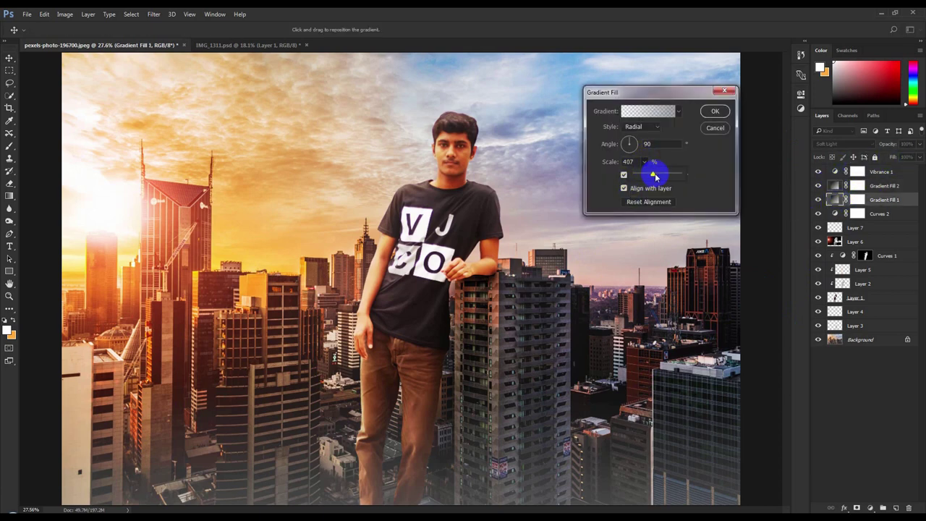
- Reduce Gradient Fill 1's radial scale from 407% to 177% and apply it
{"action": "left_click_drag", "start_coordinate": [655, 176], "coordinate": [649, 175]}
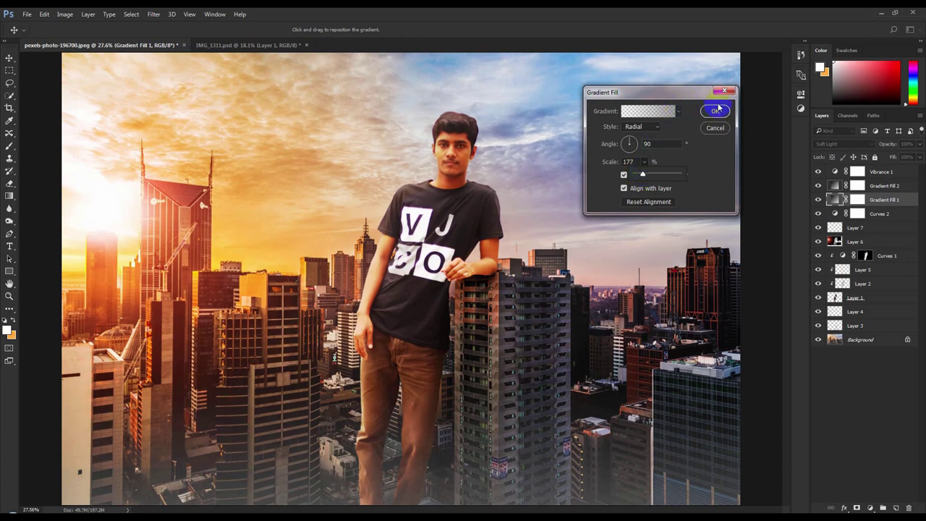
{"action": "left_click", "coordinate": [716, 110]}
{"action": "left_click", "coordinate": [881, 171]}
- Crop thin strips off the composite's top and bottom edges and commit the crop
{"action": "key", "text": "c"}
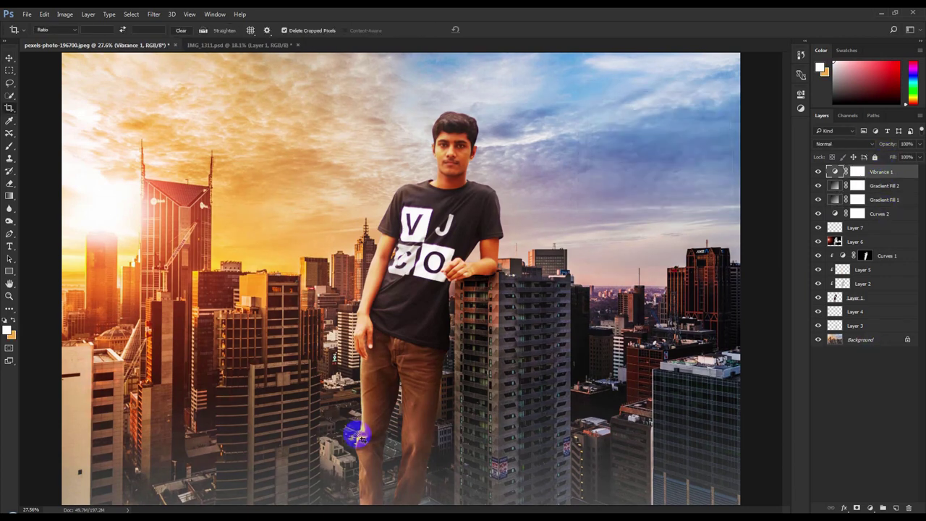
{"action": "left_click", "coordinate": [10, 107]}
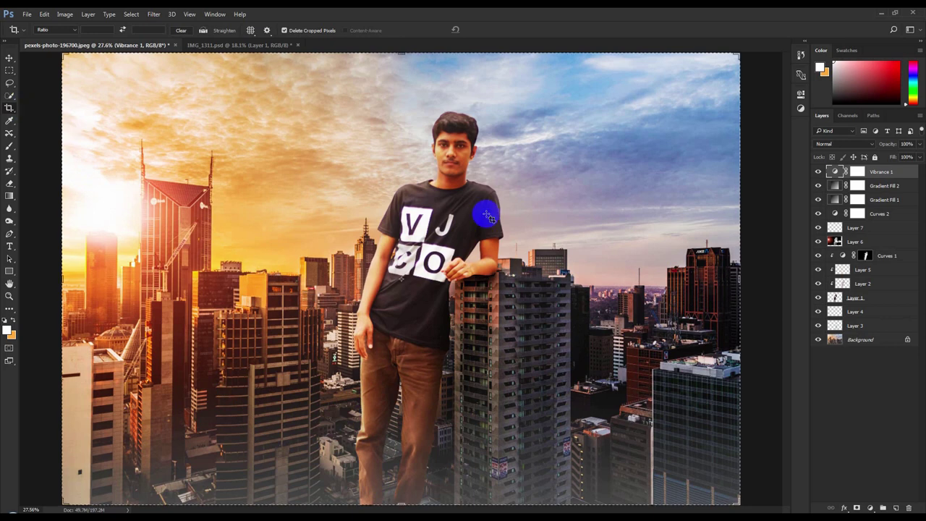
{"action": "left_click_drag", "start_coordinate": [400, 501], "coordinate": [399, 488]}
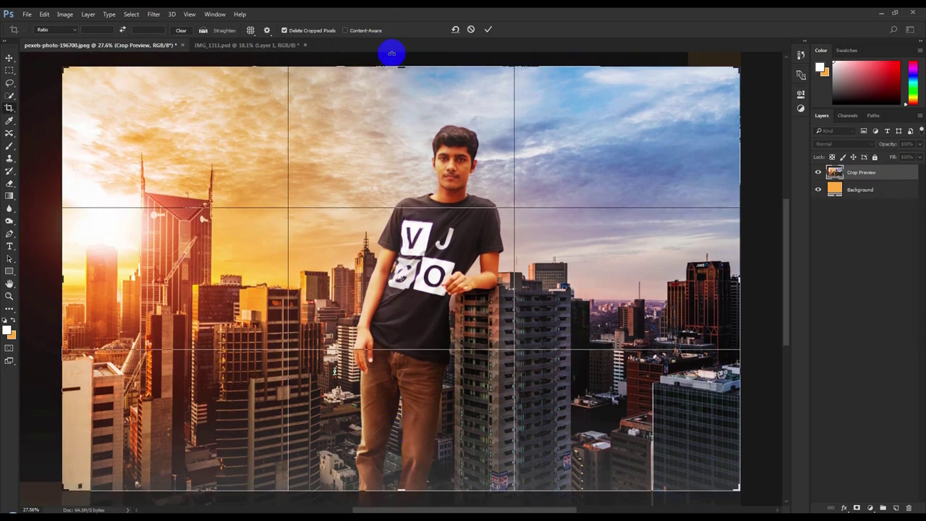
{"action": "left_click_drag", "start_coordinate": [397, 68], "coordinate": [396, 69]}
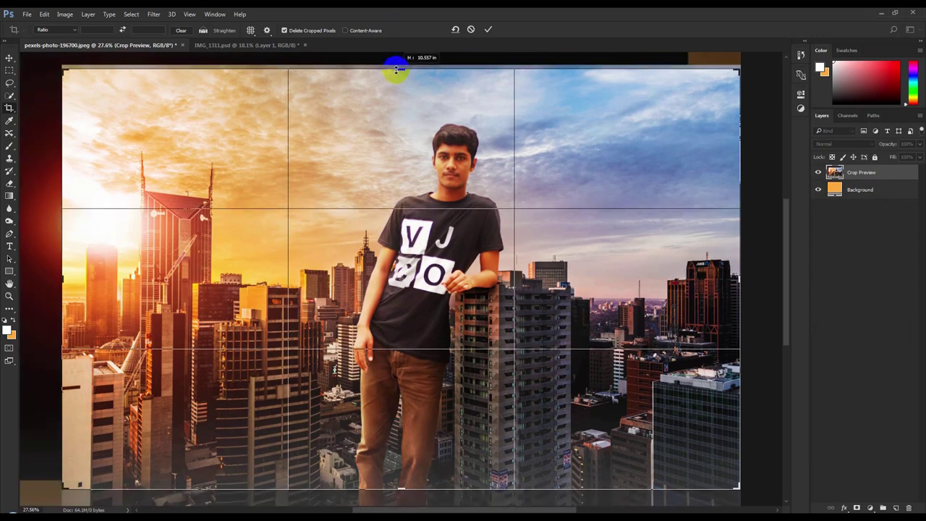
{"action": "left_click", "coordinate": [488, 29]}
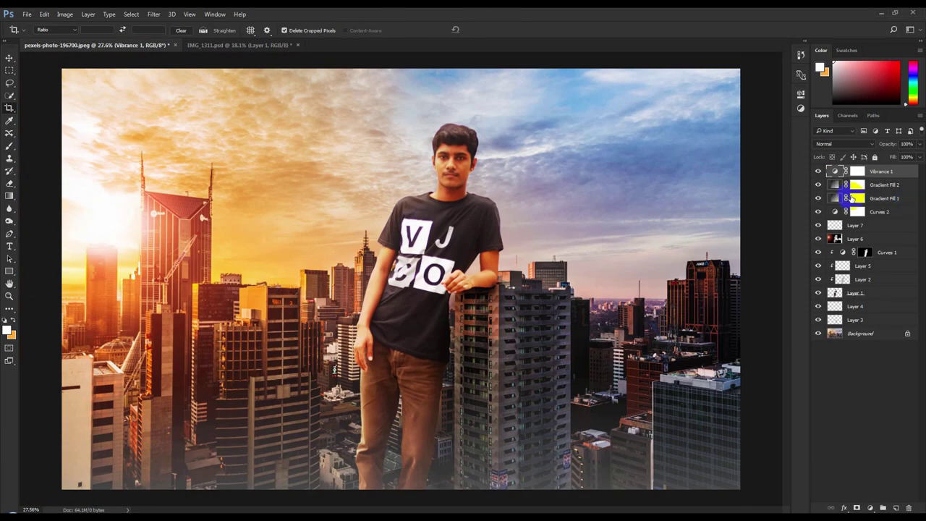
- Set Gradient Fill 1's reversed radial gradient to a 200% scale, leaving Gradient Fill 2 unchanged
{"action": "double_click", "coordinate": [836, 184]}
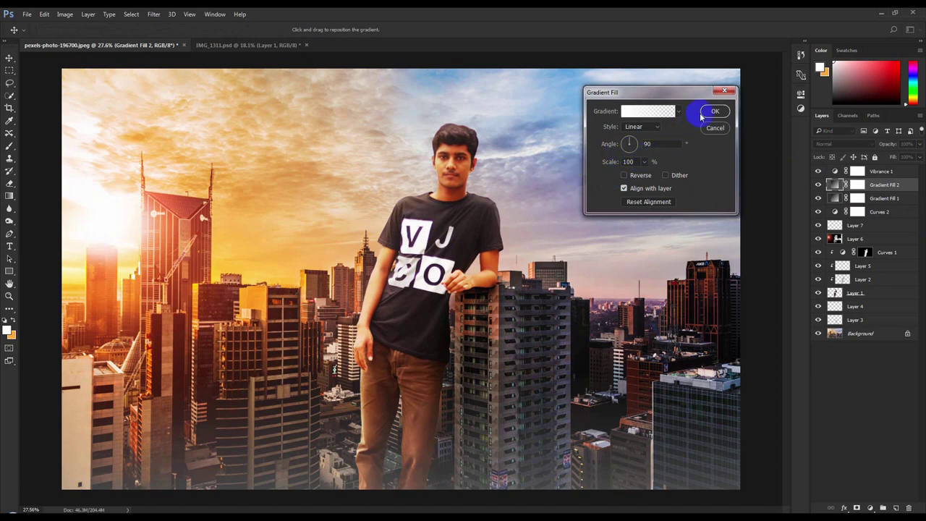
{"action": "left_click", "coordinate": [714, 111]}
{"action": "double_click", "coordinate": [836, 198]}
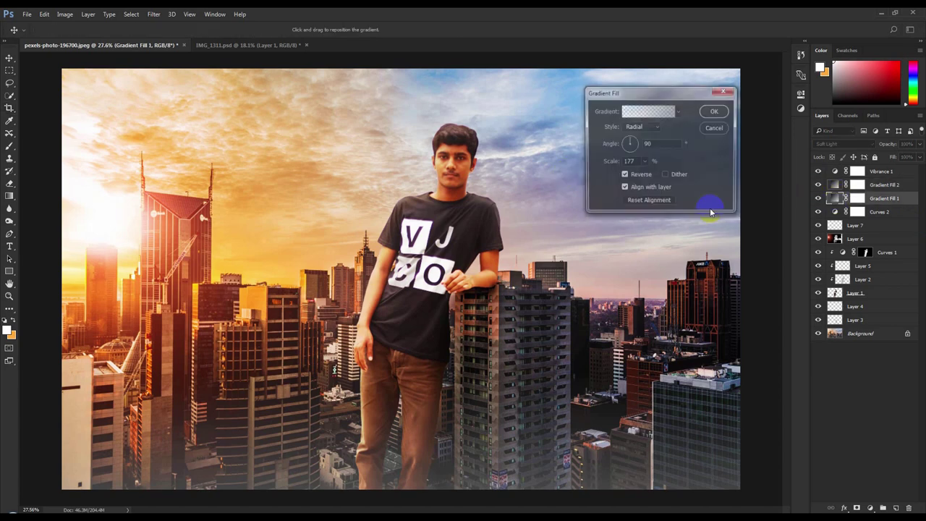
{"action": "left_click", "coordinate": [644, 162]}
{"action": "left_click_drag", "start_coordinate": [650, 179], "coordinate": [682, 176]}
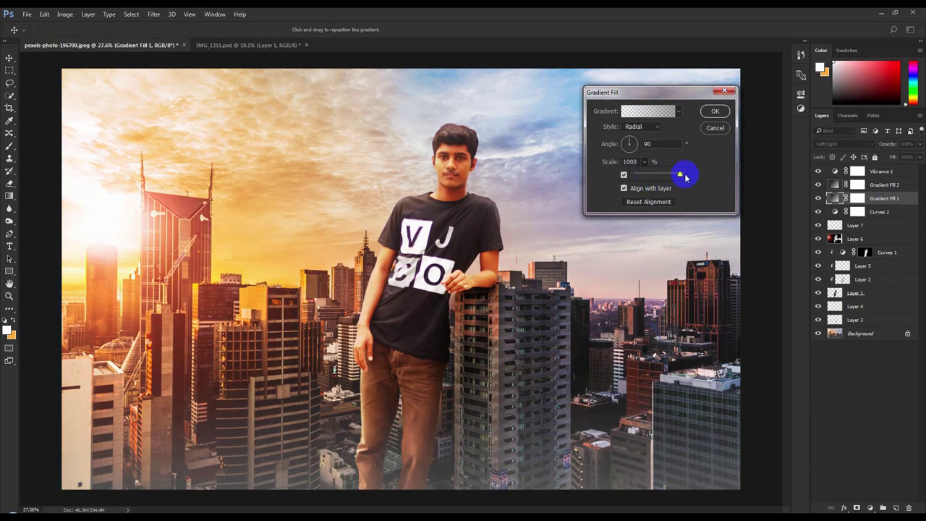
{"action": "left_click", "coordinate": [634, 161]}
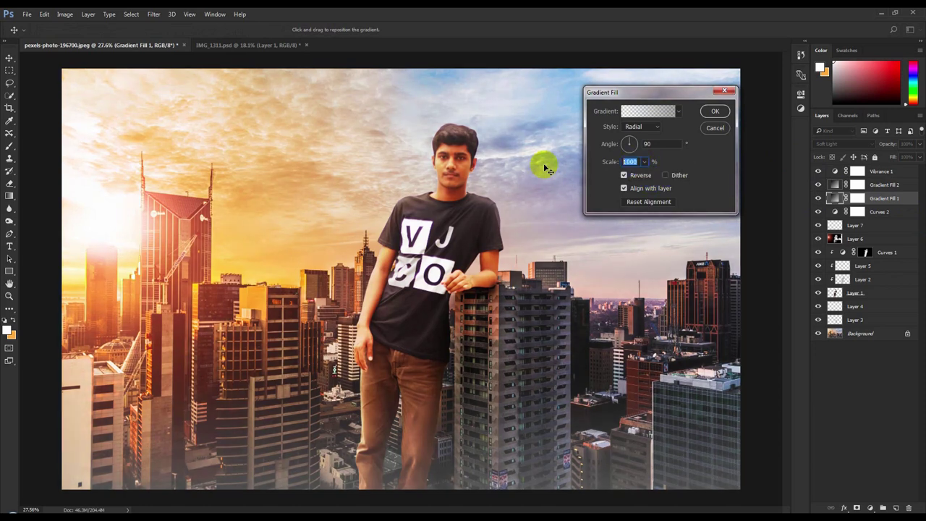
{"action": "type", "text": "200"}
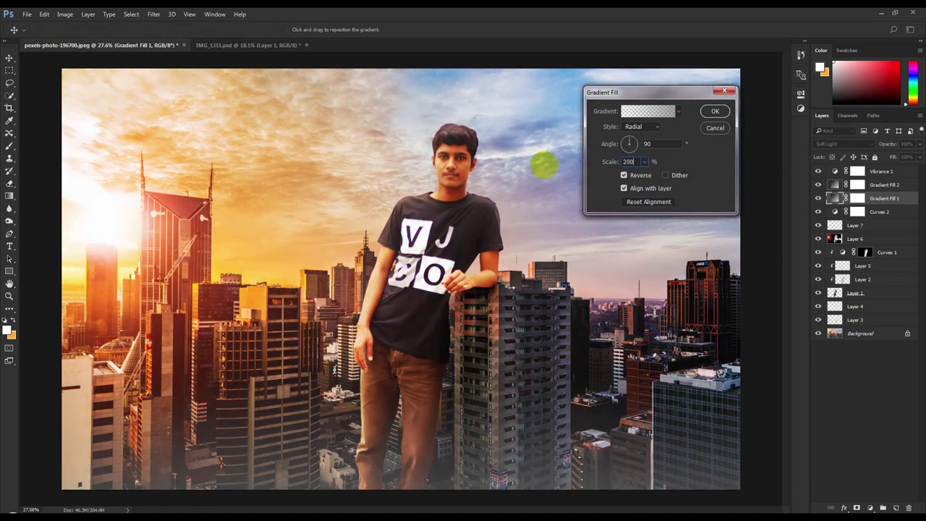
{"action": "left_click", "coordinate": [715, 110]}
{"action": "key", "text": "c"}
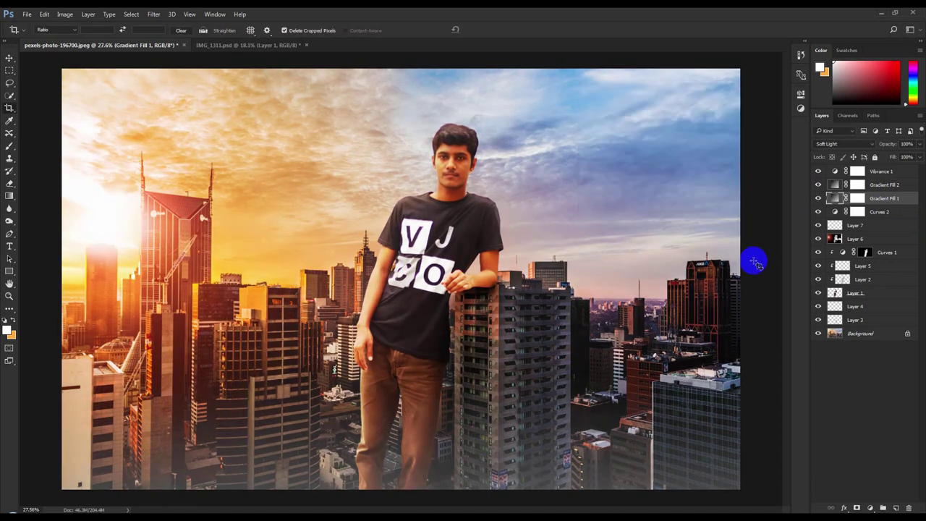
- Add a new empty layer above the Vibrance 1 layer at the top of the stack
{"action": "left_click", "coordinate": [7, 58]}
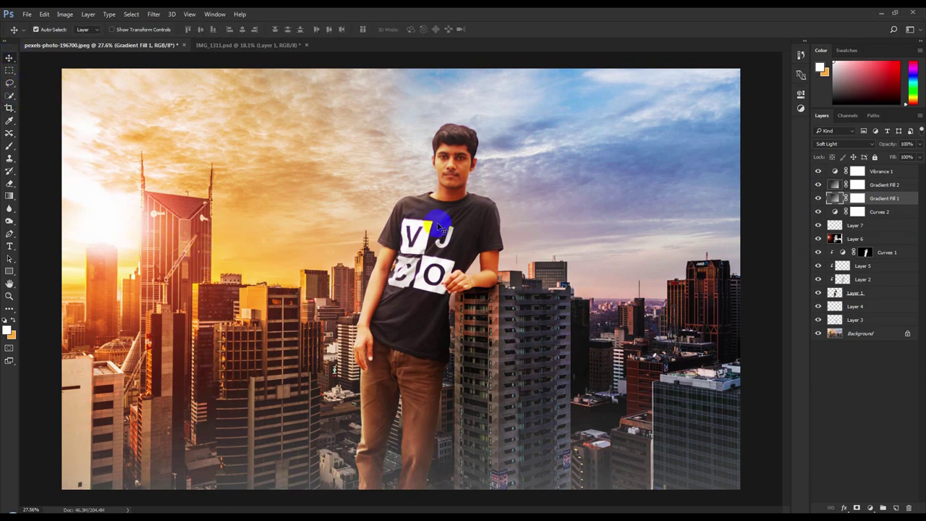
{"action": "left_click", "coordinate": [861, 225]}
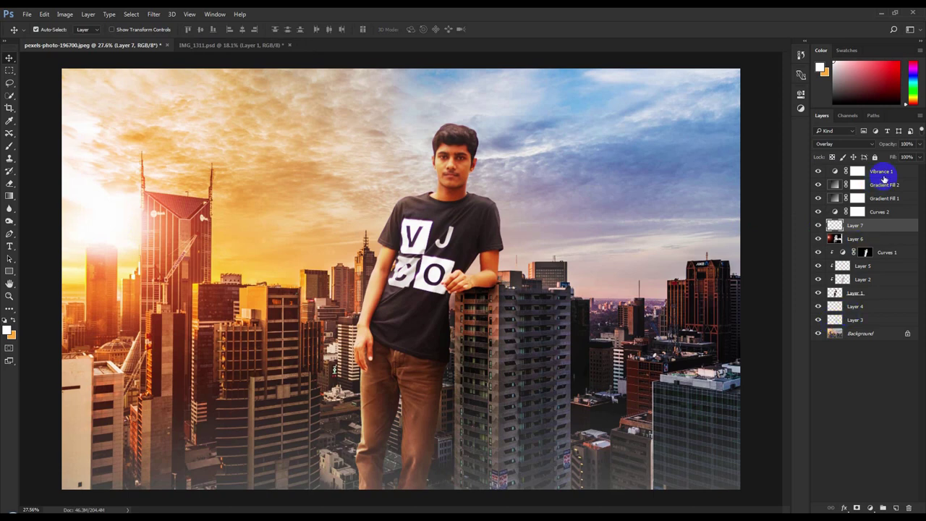
{"action": "left_click", "coordinate": [884, 177]}
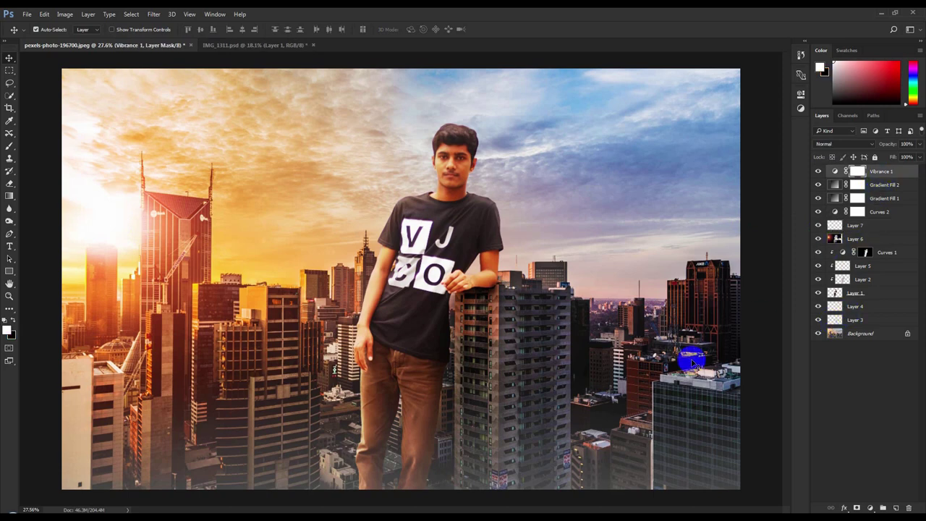
{"action": "left_click", "coordinate": [896, 507]}
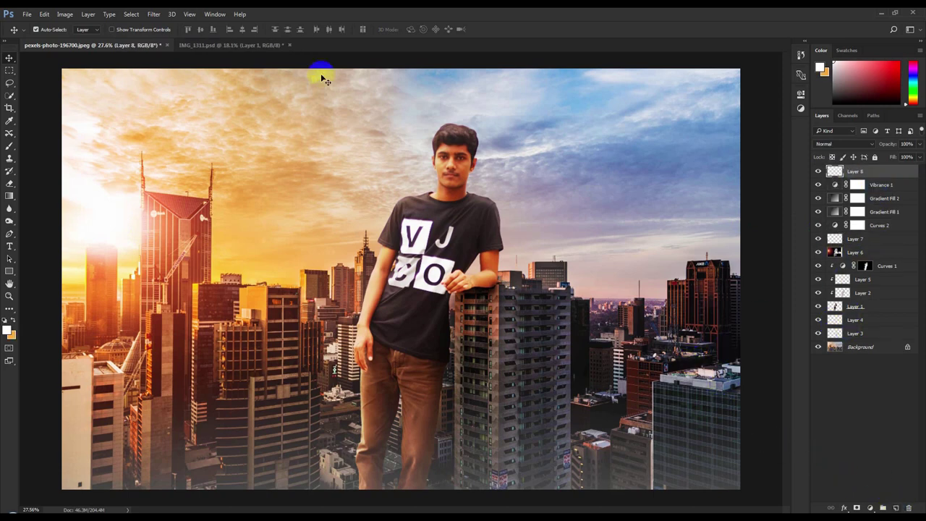
- Fill the new layer with the merged composite via Apply Image in Multiply mode
{"action": "left_click", "coordinate": [87, 14]}
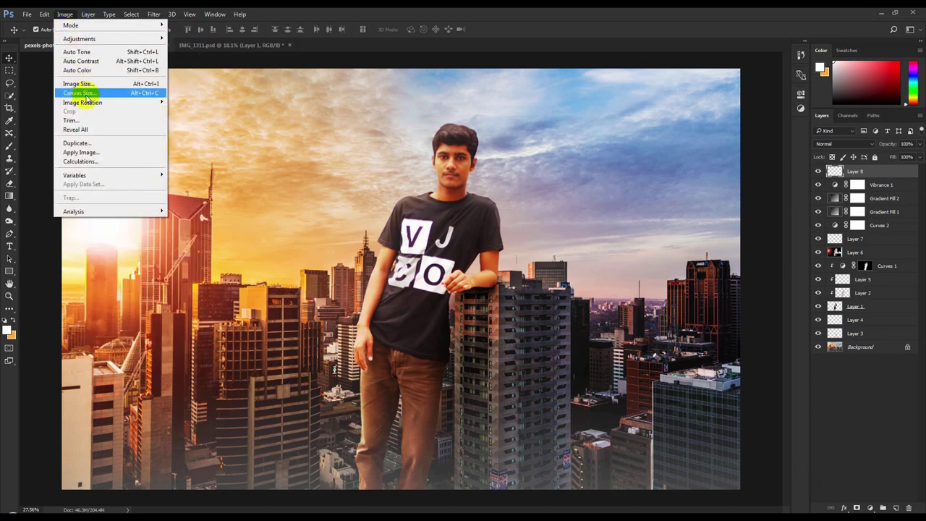
{"action": "left_click", "coordinate": [81, 153]}
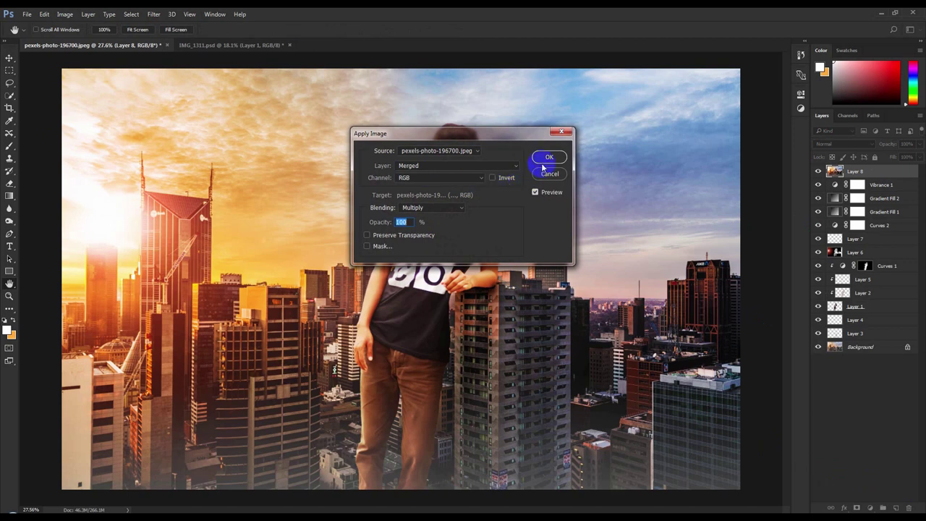
{"action": "key", "text": "Return"}
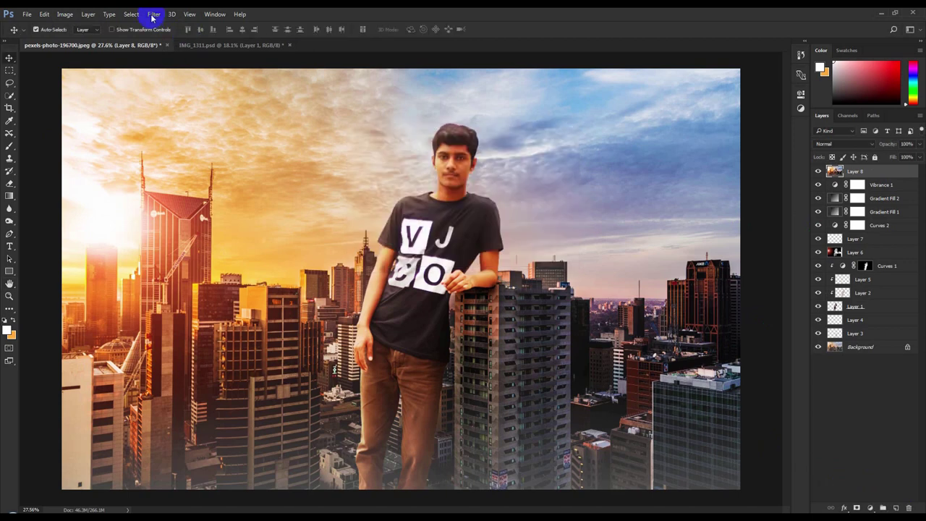
{"action": "left_click", "coordinate": [154, 14]}
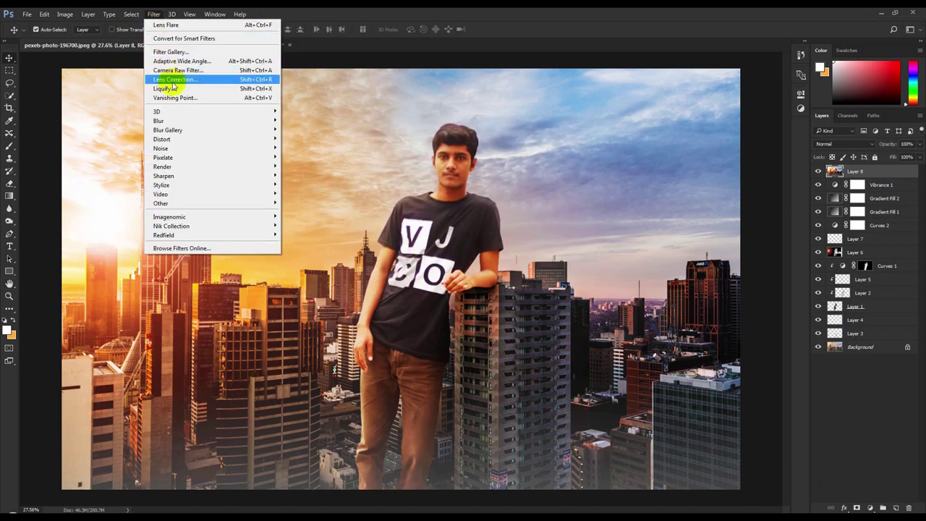
{"action": "left_click", "coordinate": [291, 104]}
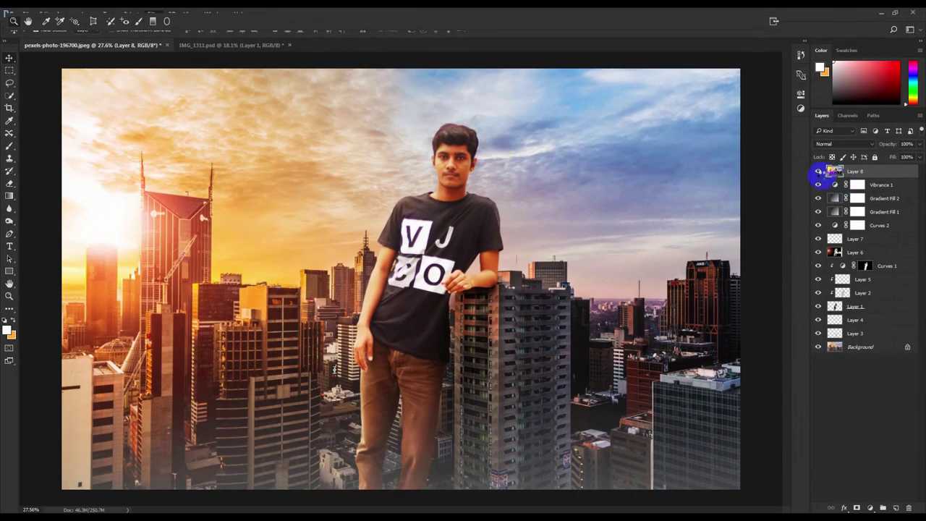
- Open Camera Raw on the top layer and add a negative Post Crop Vignetting amount
{"action": "key", "text": "shift+ctrl+r"}
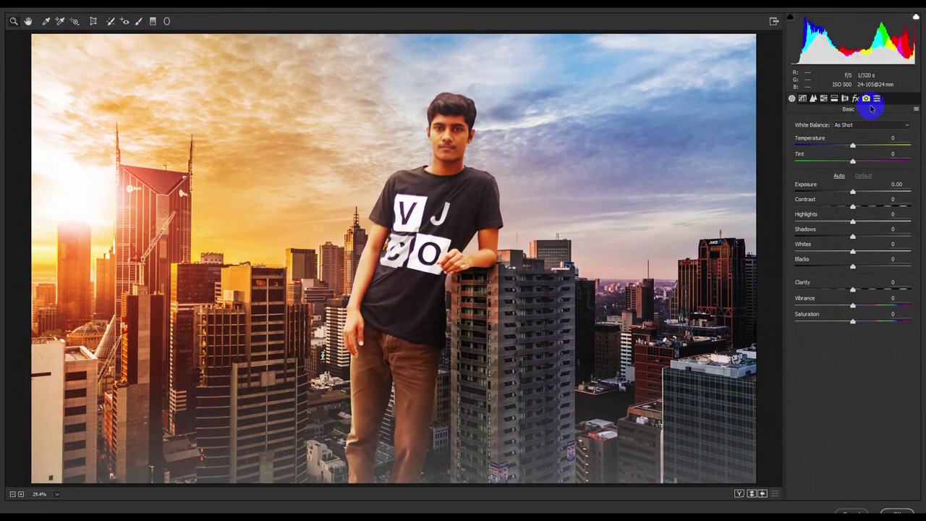
{"action": "left_click", "coordinate": [877, 99]}
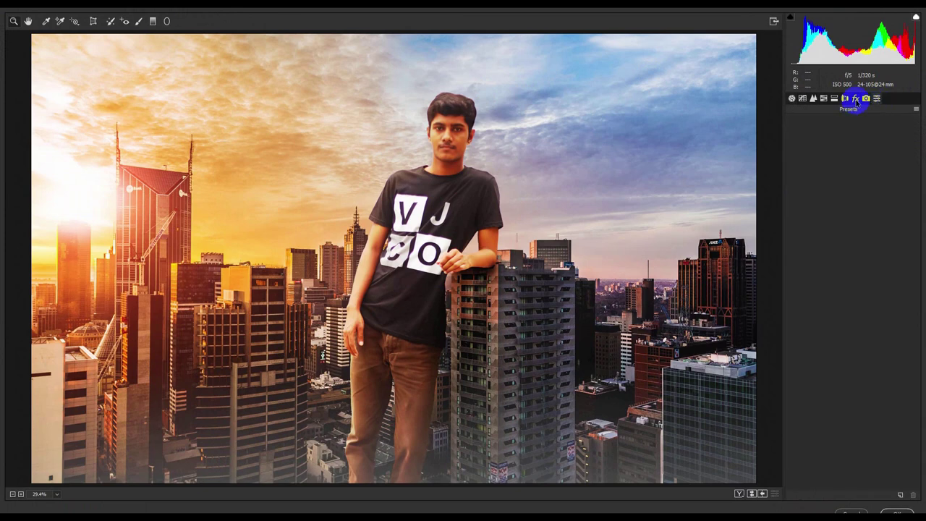
{"action": "left_click", "coordinate": [856, 100]}
{"action": "left_click_drag", "start_coordinate": [853, 259], "coordinate": [843, 260]}
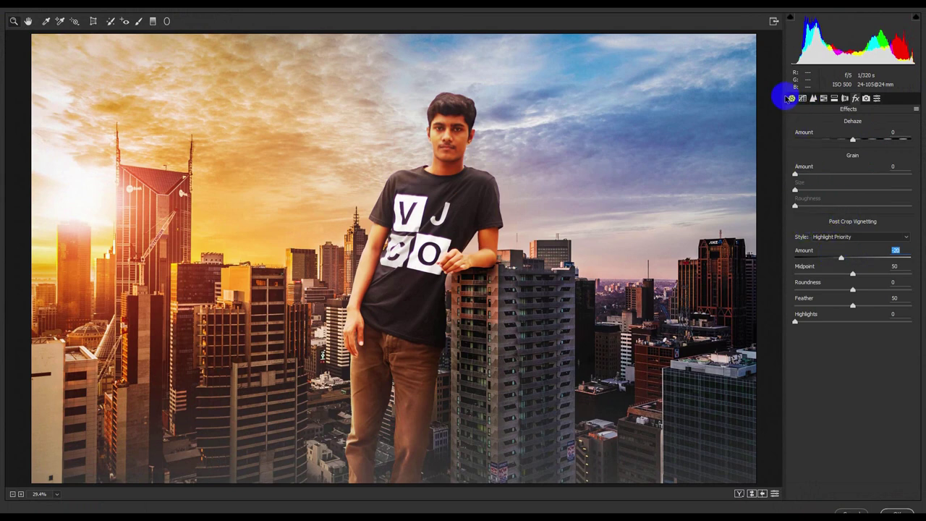
- Reset the HSL hues and raise Blues to about +44 so the sky turns purple
{"action": "left_click", "coordinate": [802, 99]}
{"action": "left_click", "coordinate": [823, 101]}
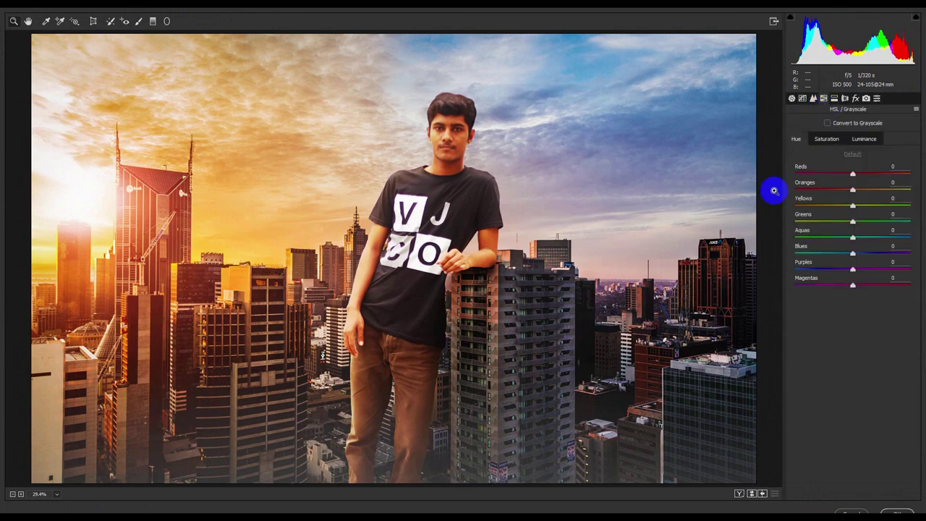
{"action": "mouse_move", "coordinate": [852, 175]}
{"action": "left_mouse_down"}
{"action": "mouse_move", "coordinate": [916, 182]}
{"action": "mouse_move", "coordinate": [834, 187]}
{"action": "mouse_move", "coordinate": [877, 190]}
{"action": "left_mouse_up"}
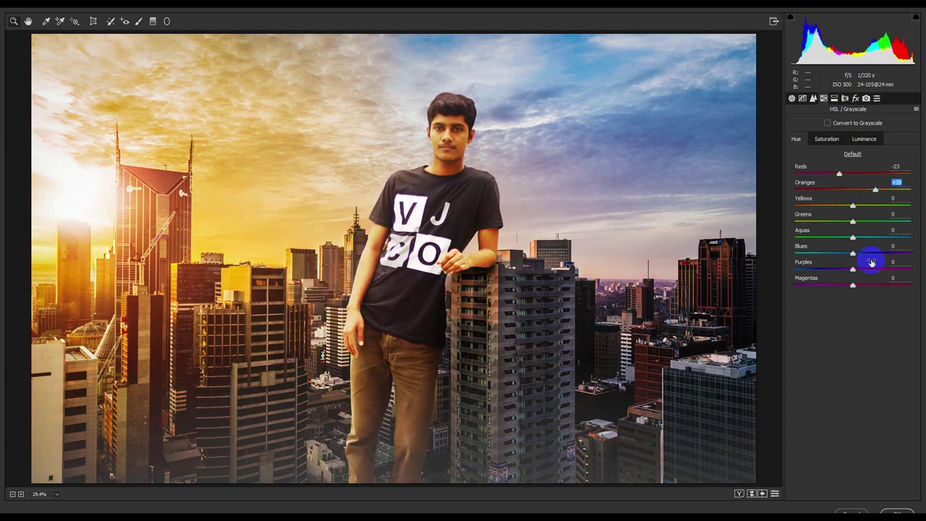
{"action": "left_click", "coordinate": [852, 155]}
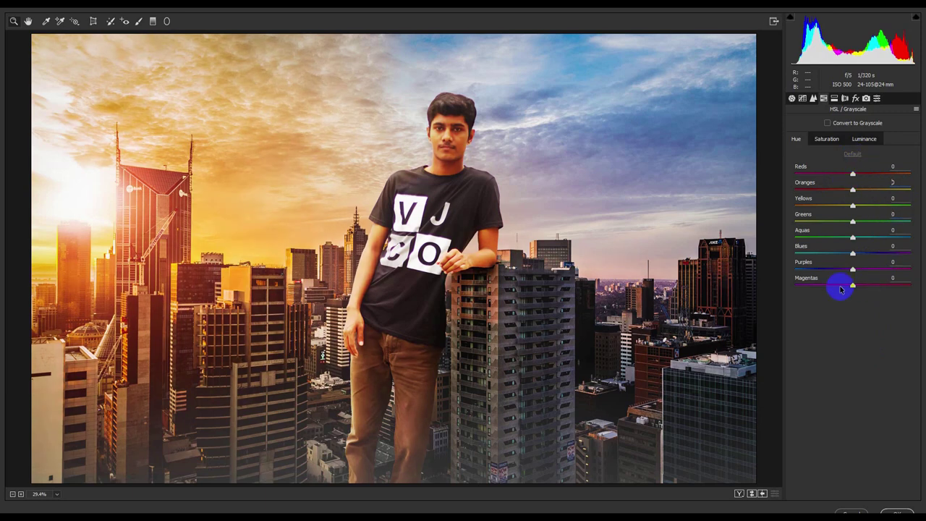
{"action": "mouse_move", "coordinate": [854, 253]}
{"action": "left_mouse_down"}
{"action": "mouse_move", "coordinate": [835, 255]}
{"action": "mouse_move", "coordinate": [868, 258]}
{"action": "left_mouse_up"}
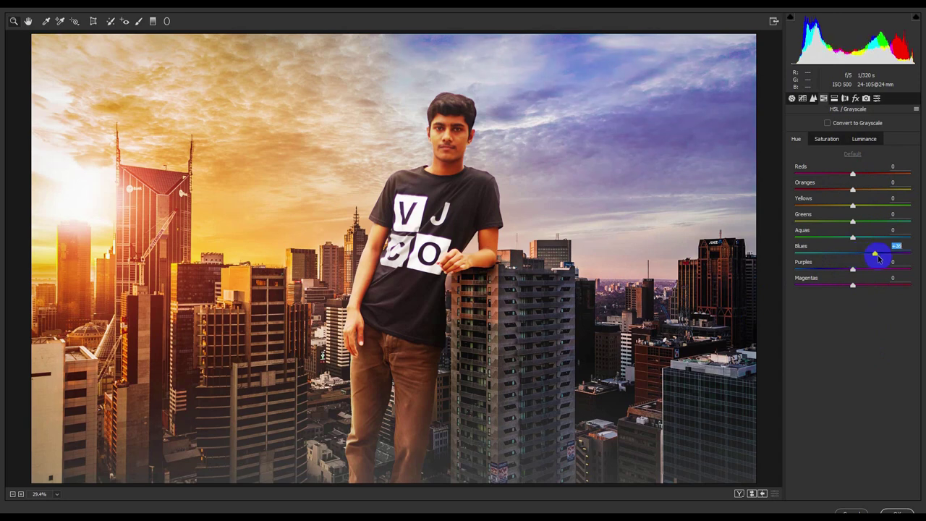
{"action": "mouse_move", "coordinate": [881, 258]}
{"action": "left_mouse_down"}
{"action": "mouse_move", "coordinate": [897, 258]}
{"action": "mouse_move", "coordinate": [879, 259]}
{"action": "left_mouse_up"}
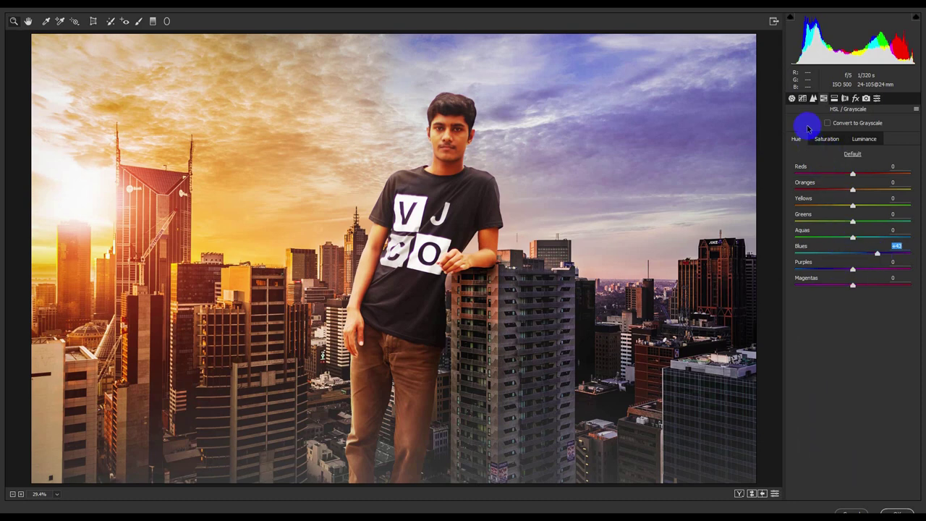
{"action": "left_click", "coordinate": [792, 98]}
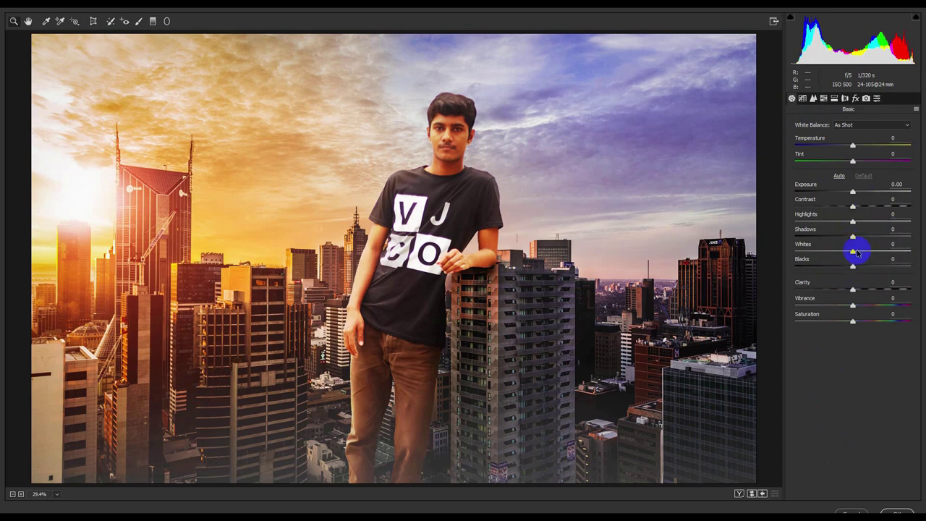
- Set Whites to -45, Temperature to -11 and Exposure to -0.10
{"action": "mouse_move", "coordinate": [854, 252]}
{"action": "left_mouse_down"}
{"action": "mouse_move", "coordinate": [811, 253]}
{"action": "mouse_move", "coordinate": [858, 268]}
{"action": "mouse_move", "coordinate": [850, 268]}
{"action": "left_mouse_up"}
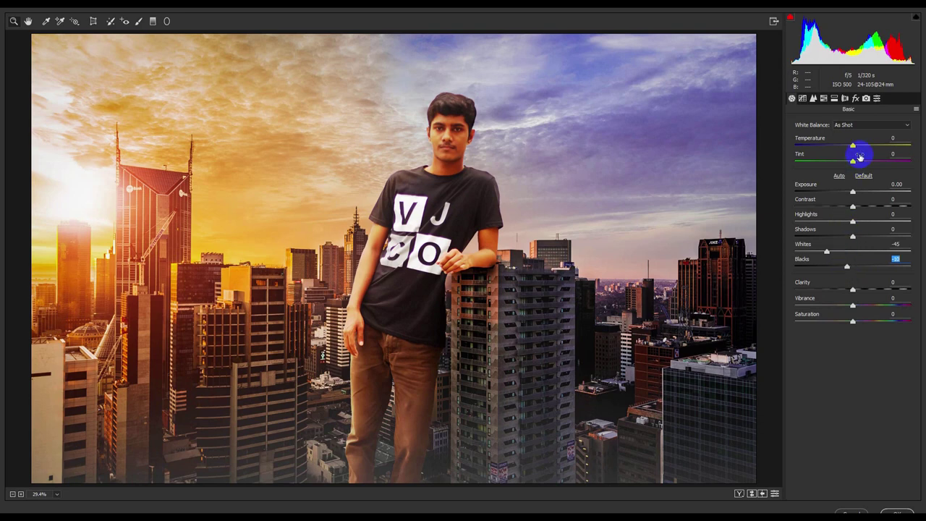
{"action": "left_click_drag", "start_coordinate": [852, 147], "coordinate": [847, 148]}
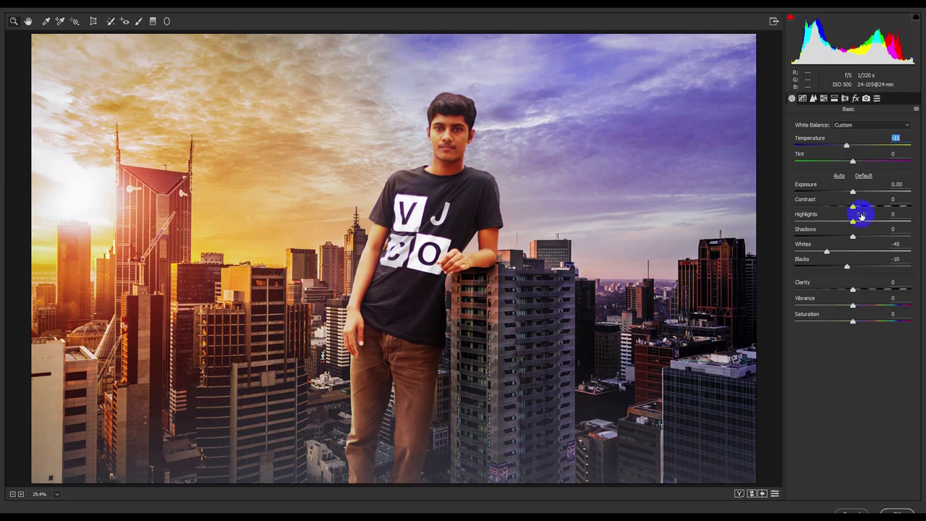
{"action": "left_click_drag", "start_coordinate": [853, 192], "coordinate": [850, 192]}
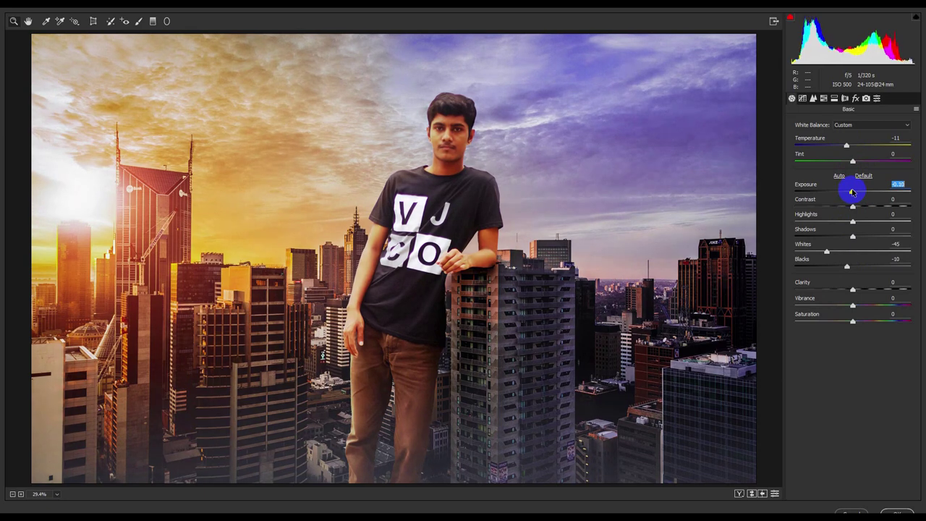
{"action": "left_click_drag", "start_coordinate": [850, 192], "coordinate": [852, 192]}
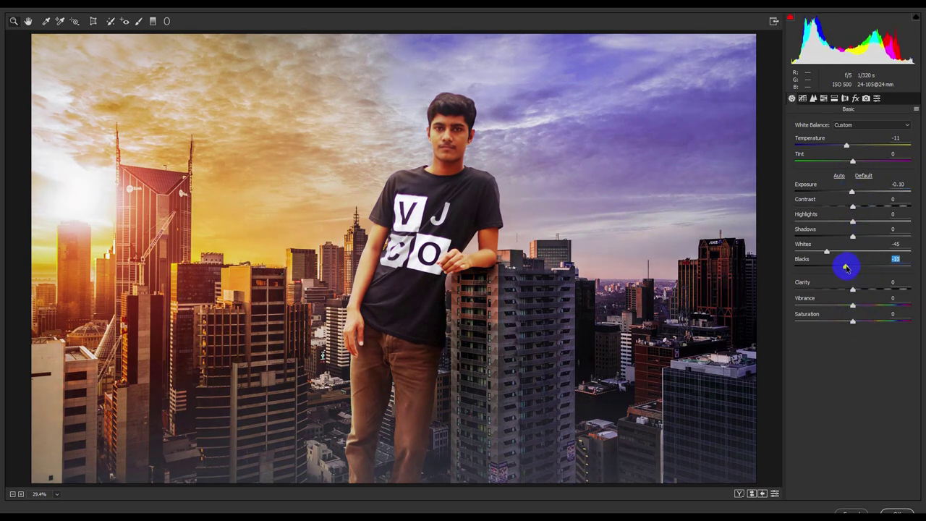
- Set Blacks to -4, Contrast to +13, increase Clarity, and apply the Camera Raw grade
{"action": "left_click_drag", "start_coordinate": [846, 268], "coordinate": [850, 267]}
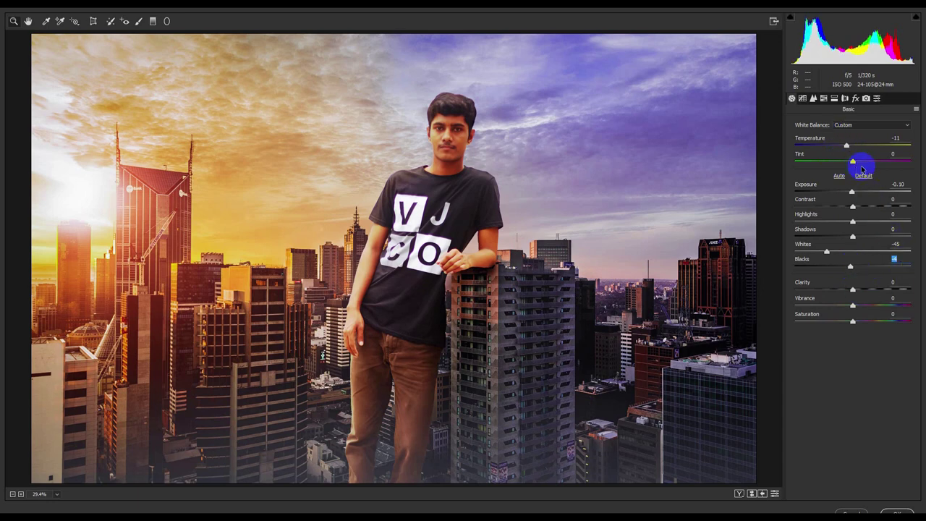
{"action": "left_click_drag", "start_coordinate": [853, 209], "coordinate": [862, 208]}
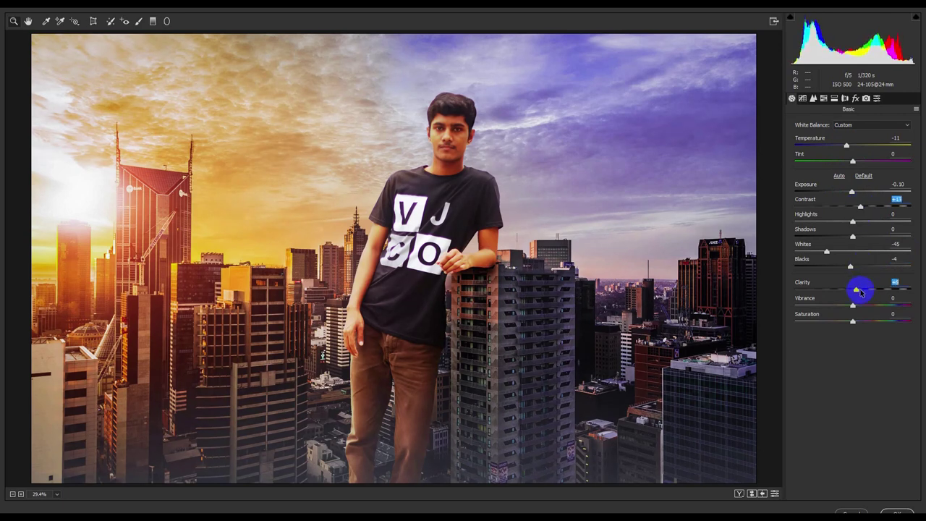
{"action": "left_click_drag", "start_coordinate": [861, 292], "coordinate": [862, 290]}
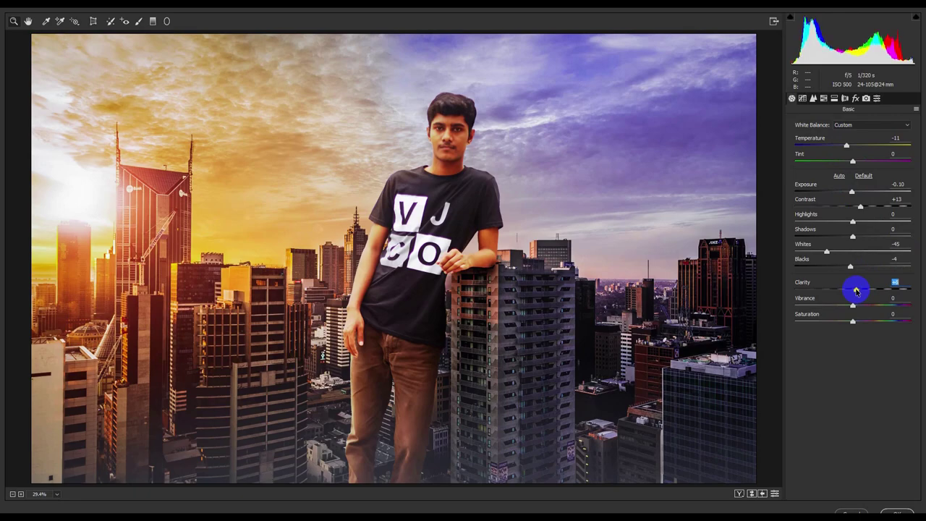
{"action": "left_click", "coordinate": [903, 508]}
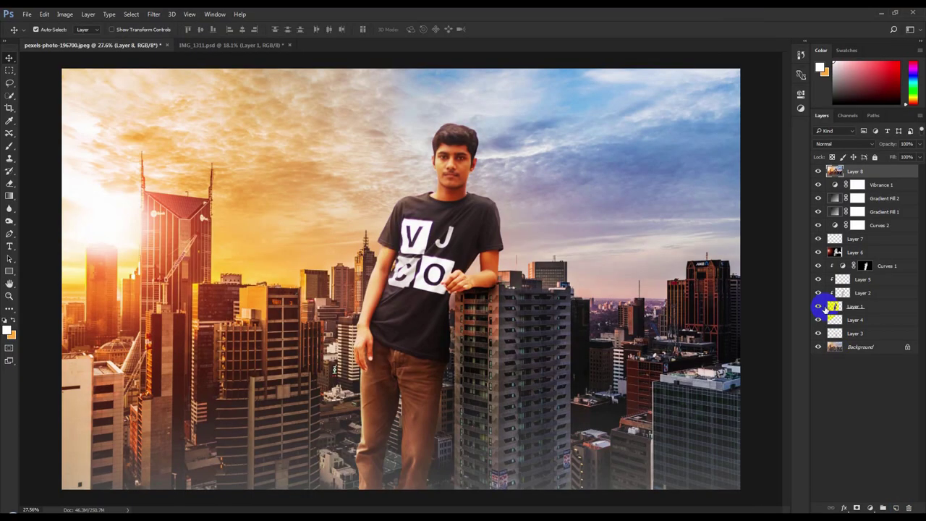
{"action": "left_click", "coordinate": [820, 307]}
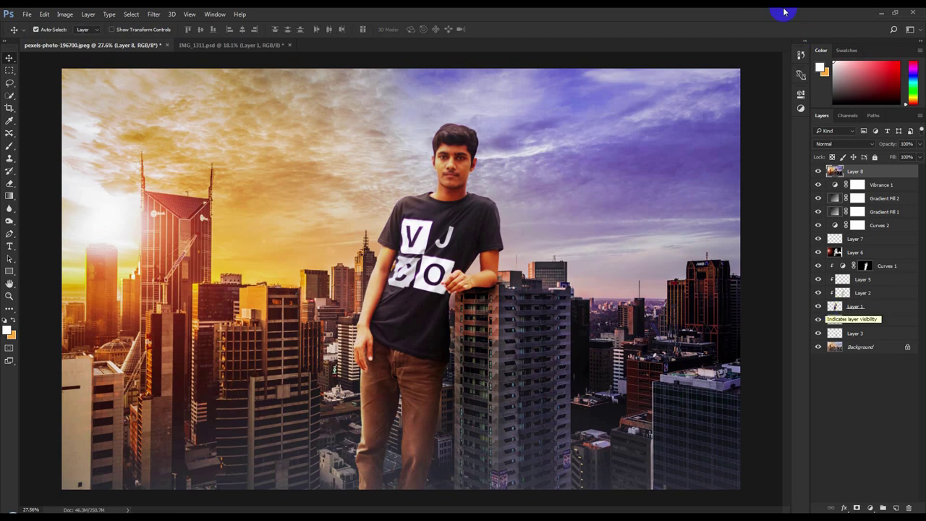
{"action": "left_click", "coordinate": [819, 173]}
{"action": "left_click", "coordinate": [818, 173]}
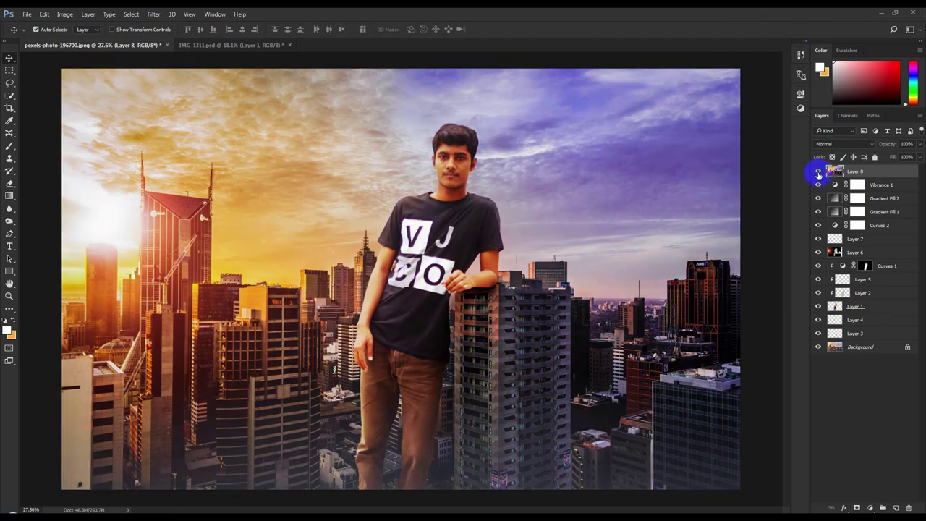